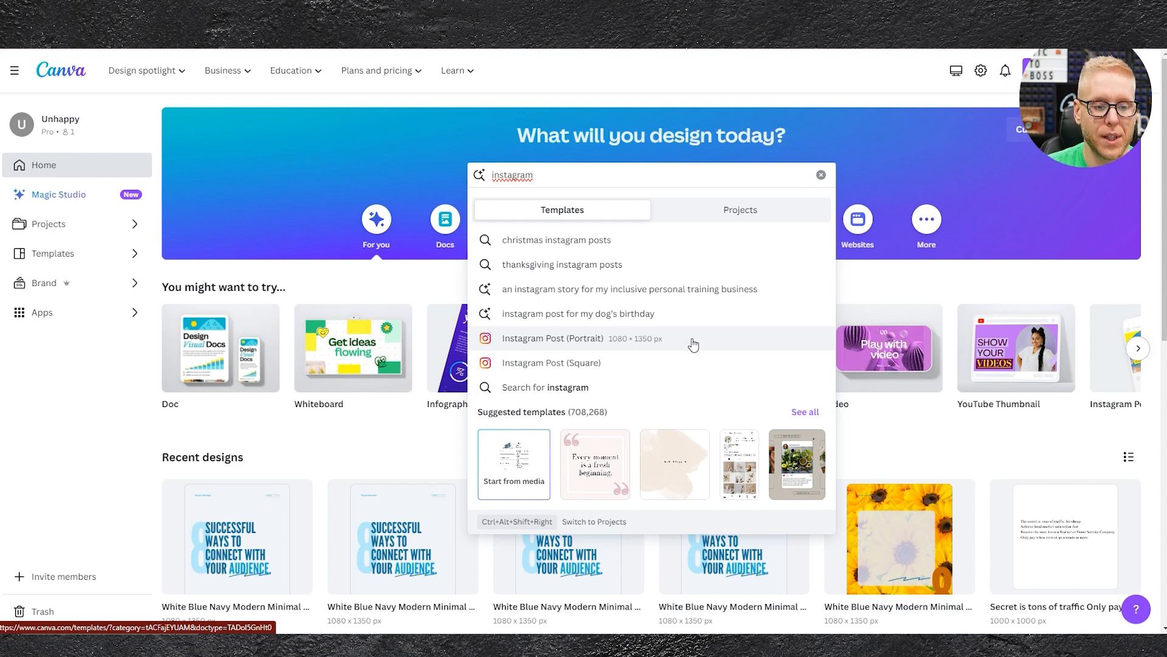
Open the Instagram Post (Portrait) templates from the suggestions for the instagram search.
{"action": "left_click", "coordinate": [1060, 160]}
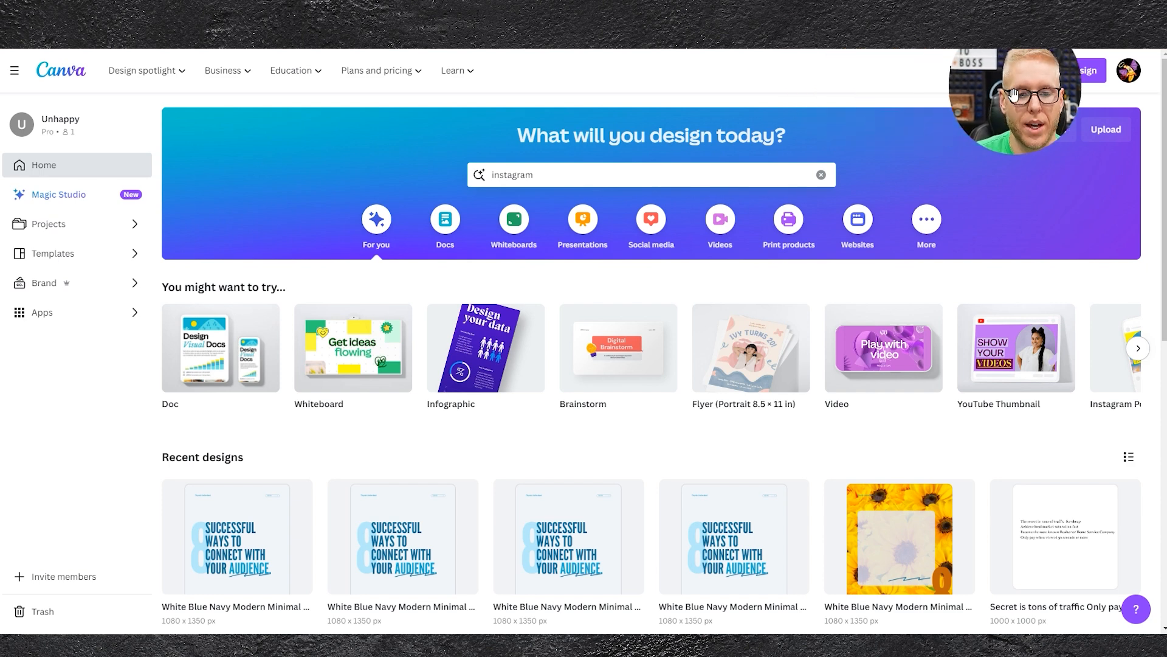
{"action": "left_click", "coordinate": [596, 177]}
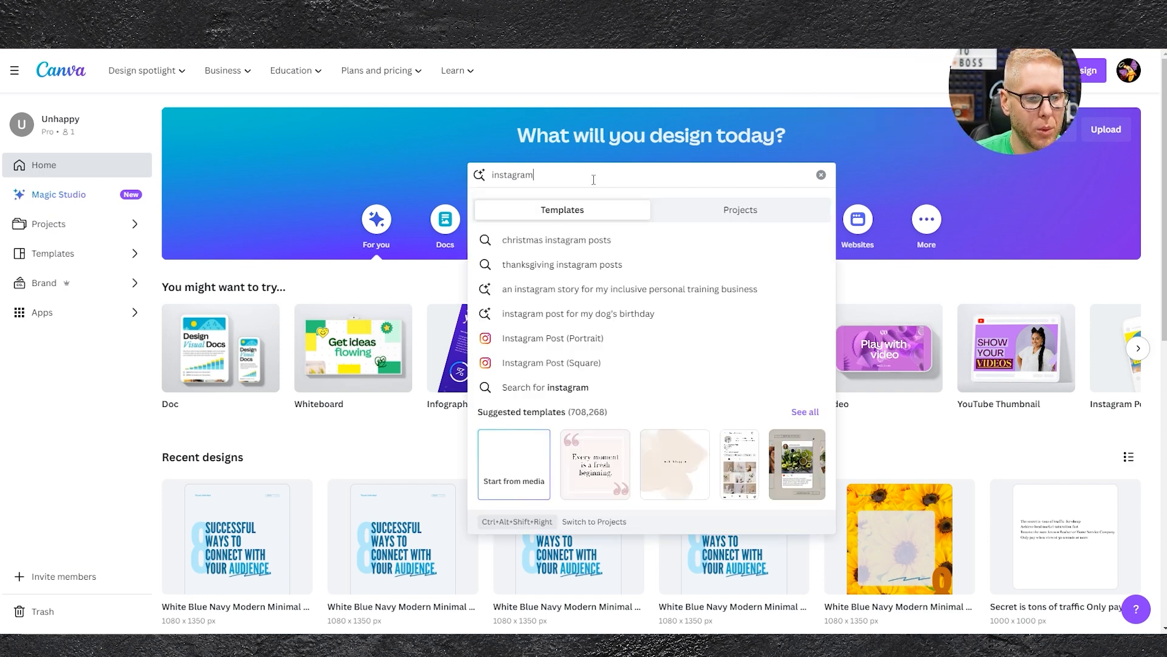
{"action": "left_click", "coordinate": [600, 345]}
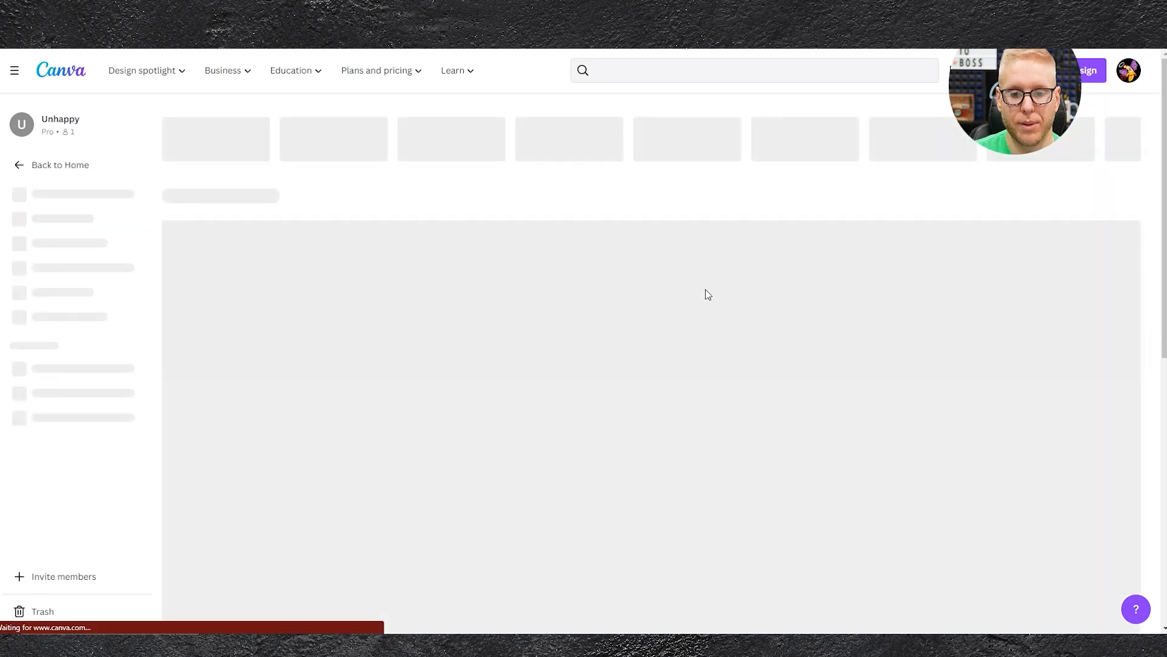
Open the White Blue Navy Modern Minimal public speaking carousel template for editing with its full set of pages.
{"action": "scroll", "coordinate": [632, 240], "scroll_direction": "down", "scroll_amount": 4}
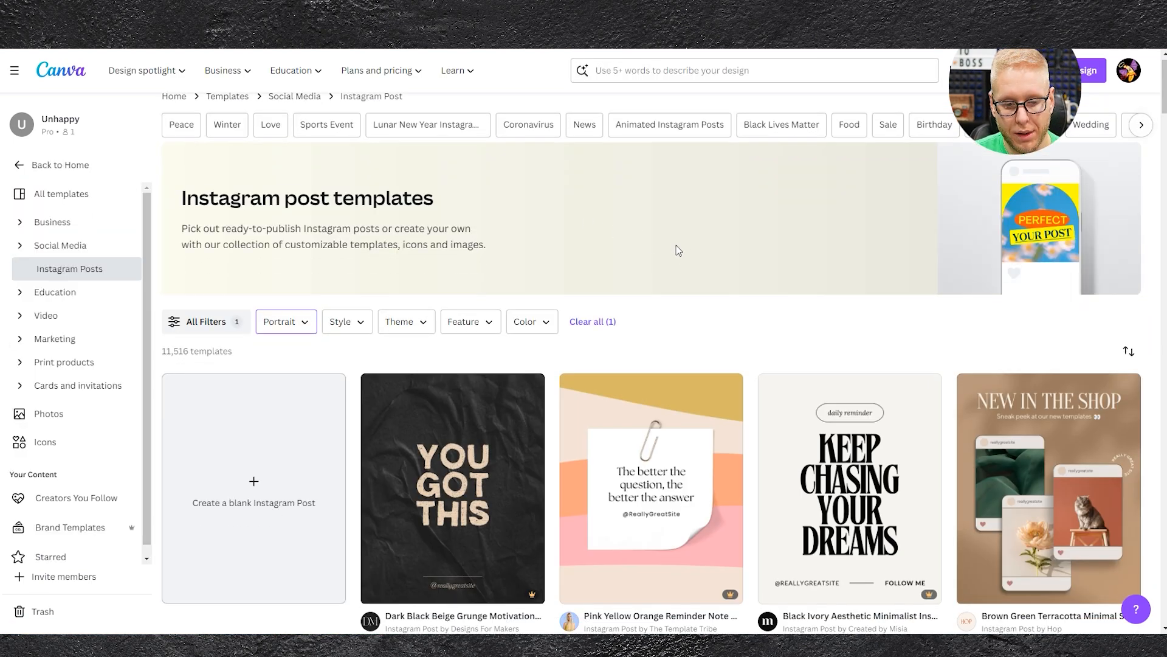
{"action": "scroll", "coordinate": [605, 345], "scroll_direction": "down", "scroll_amount": 2}
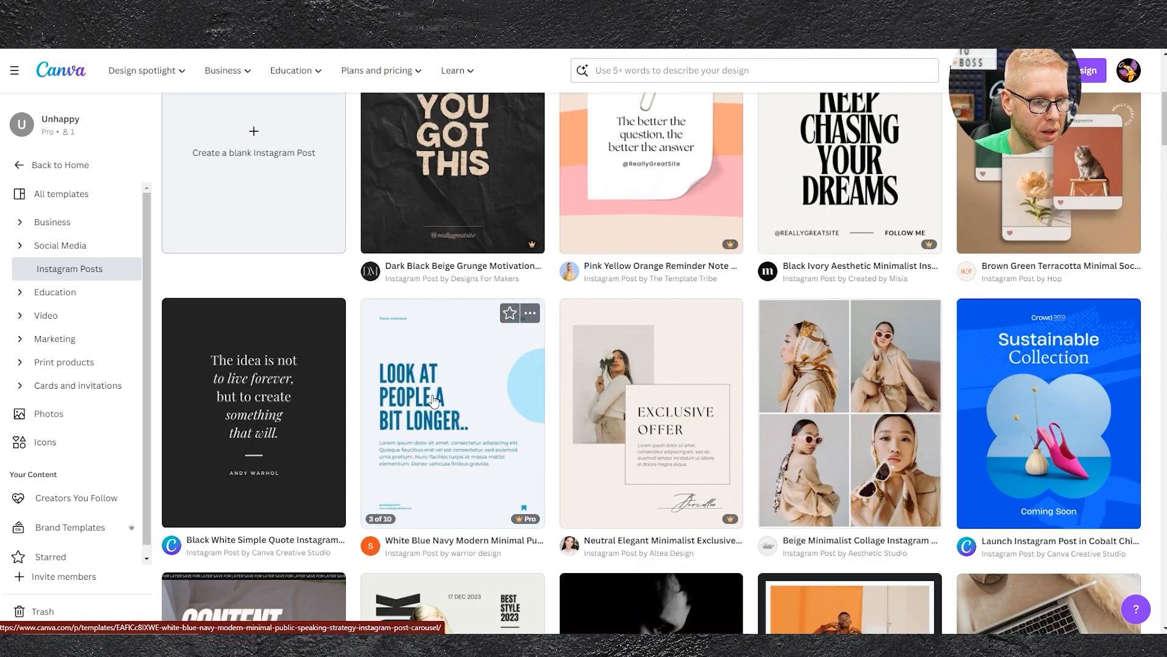
{"action": "left_click", "coordinate": [433, 401]}
{"action": "left_click", "coordinate": [803, 231]}
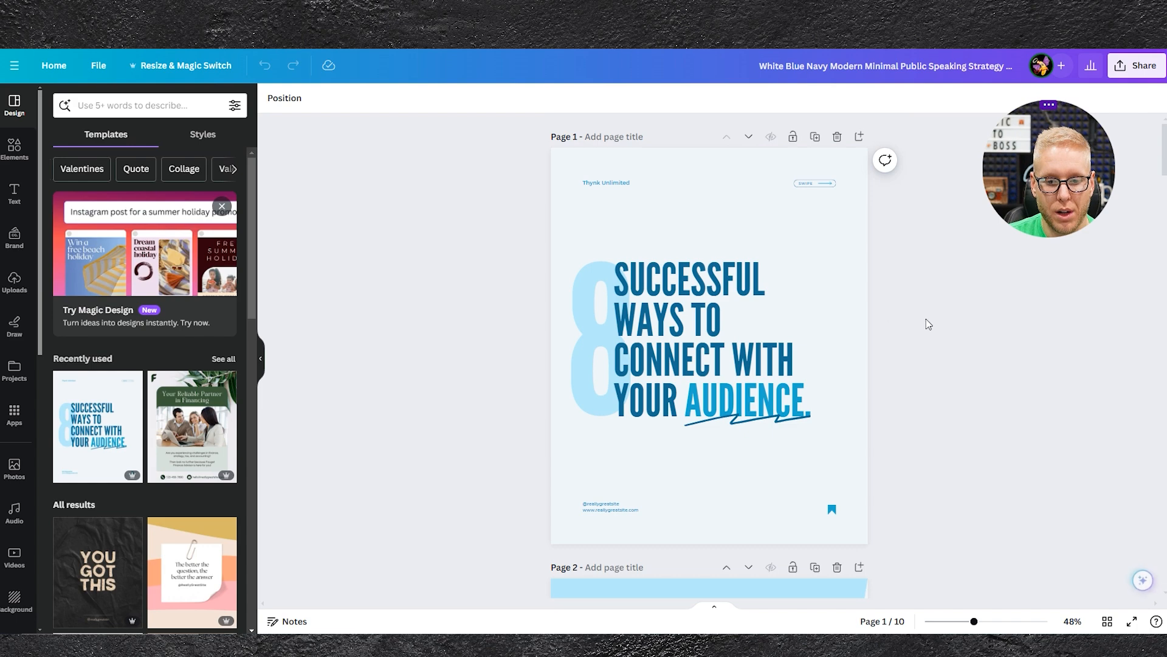
Delete pages 2 to 10 of the carousel, keeping only the "8 Successful Ways to Connect with Your Audience" cover page.
{"action": "scroll", "coordinate": [691, 451], "scroll_direction": "down", "scroll_amount": 5}
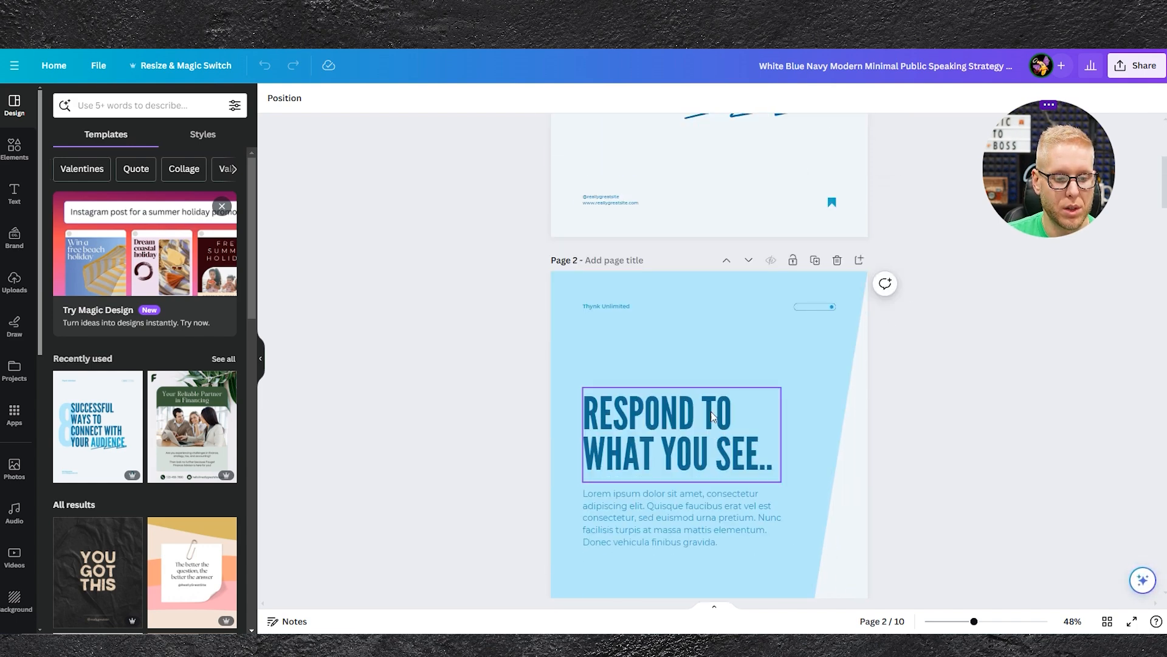
{"action": "scroll", "coordinate": [717, 416], "scroll_direction": "down", "scroll_amount": 6}
{"action": "scroll", "coordinate": [669, 432], "scroll_direction": "down", "scroll_amount": 10}
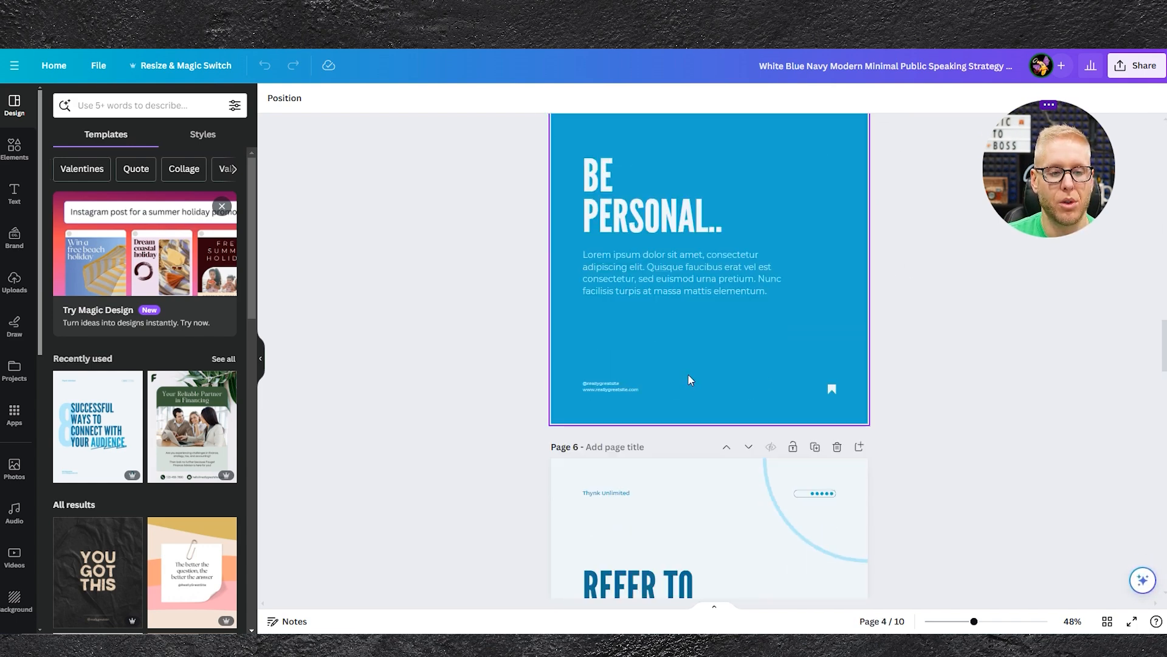
{"action": "scroll", "coordinate": [680, 374], "scroll_direction": "up", "scroll_amount": 4}
{"action": "scroll", "coordinate": [713, 378], "scroll_direction": "up", "scroll_amount": 15}
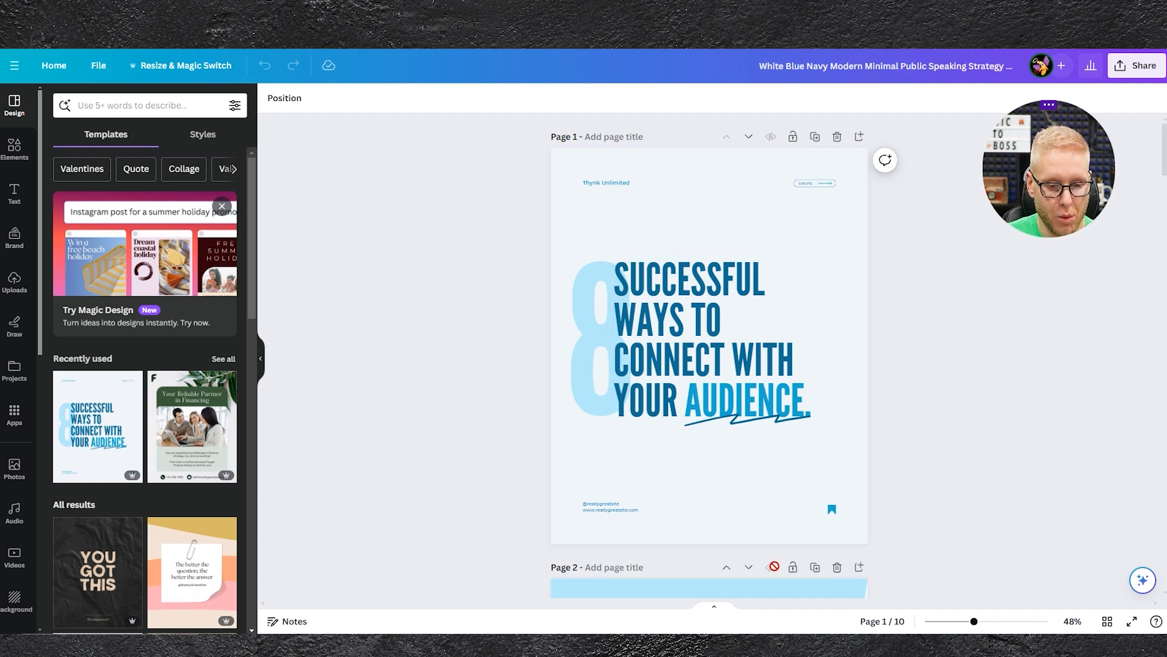
{"action": "left_click", "coordinate": [836, 568]}
{"action": "left_click", "coordinate": [836, 567]}
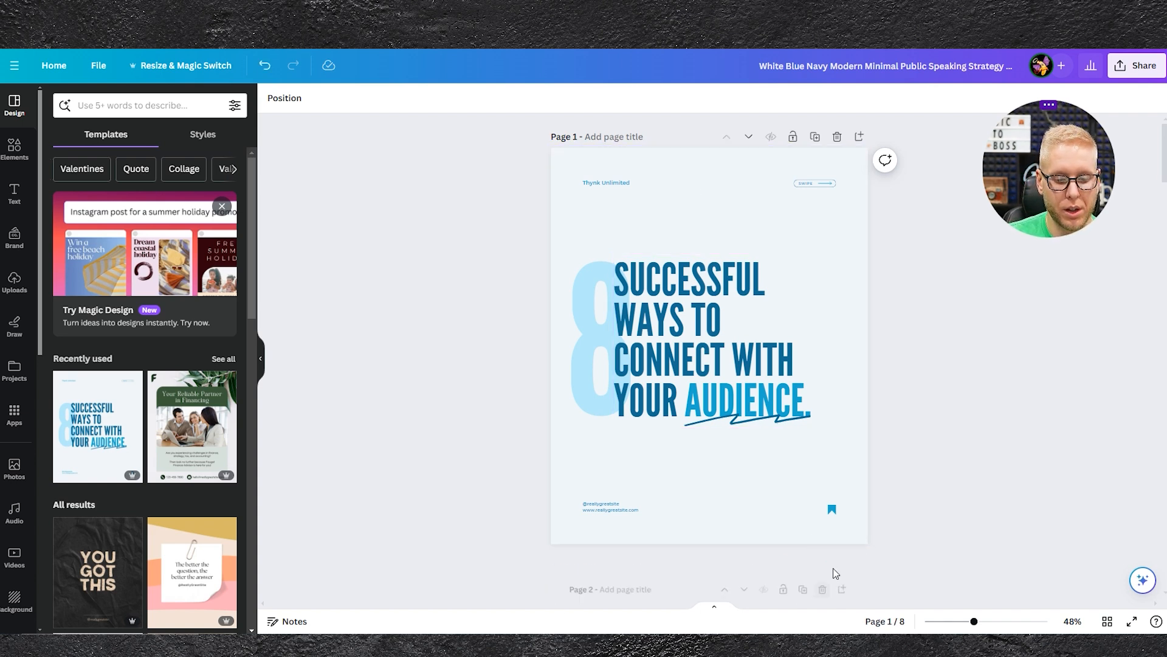
{"action": "scroll", "coordinate": [836, 567], "scroll_direction": "down", "scroll_amount": 3}
{"action": "left_click", "coordinate": [837, 404]}
{"action": "left_click", "coordinate": [837, 405]}
{"action": "scroll", "coordinate": [838, 389], "scroll_direction": "down", "scroll_amount": 1}
{"action": "left_click", "coordinate": [837, 383]}
{"action": "left_click", "coordinate": [837, 383]}
{"action": "left_click", "coordinate": [837, 385]}
{"action": "left_click", "coordinate": [837, 384]}
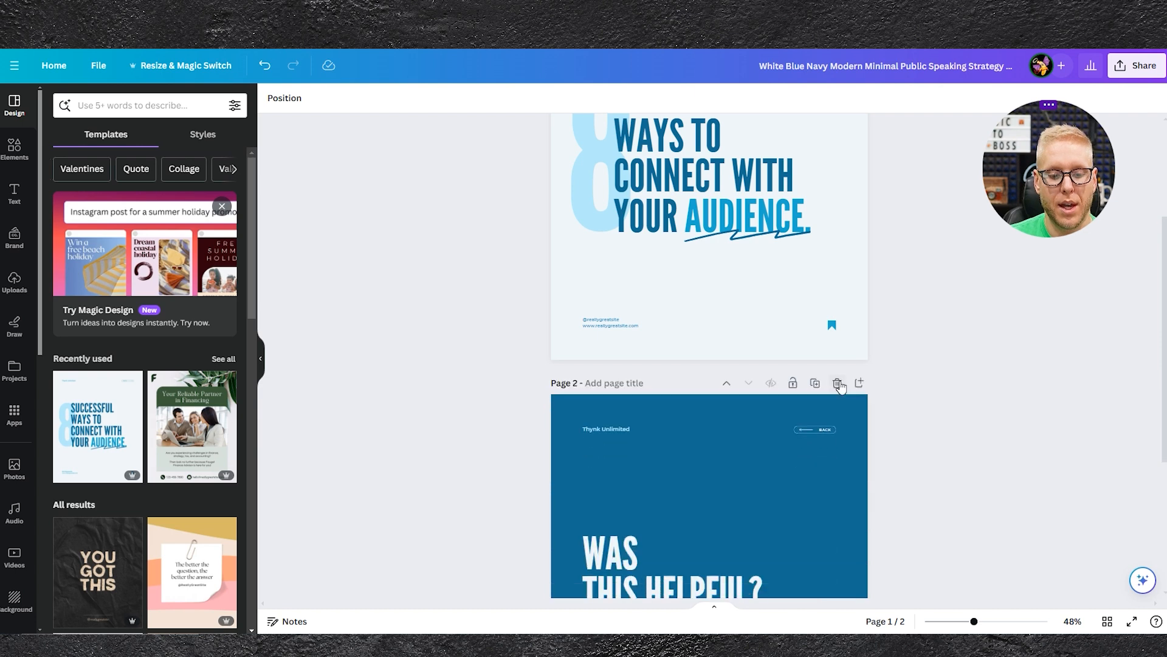
{"action": "left_click", "coordinate": [837, 384]}
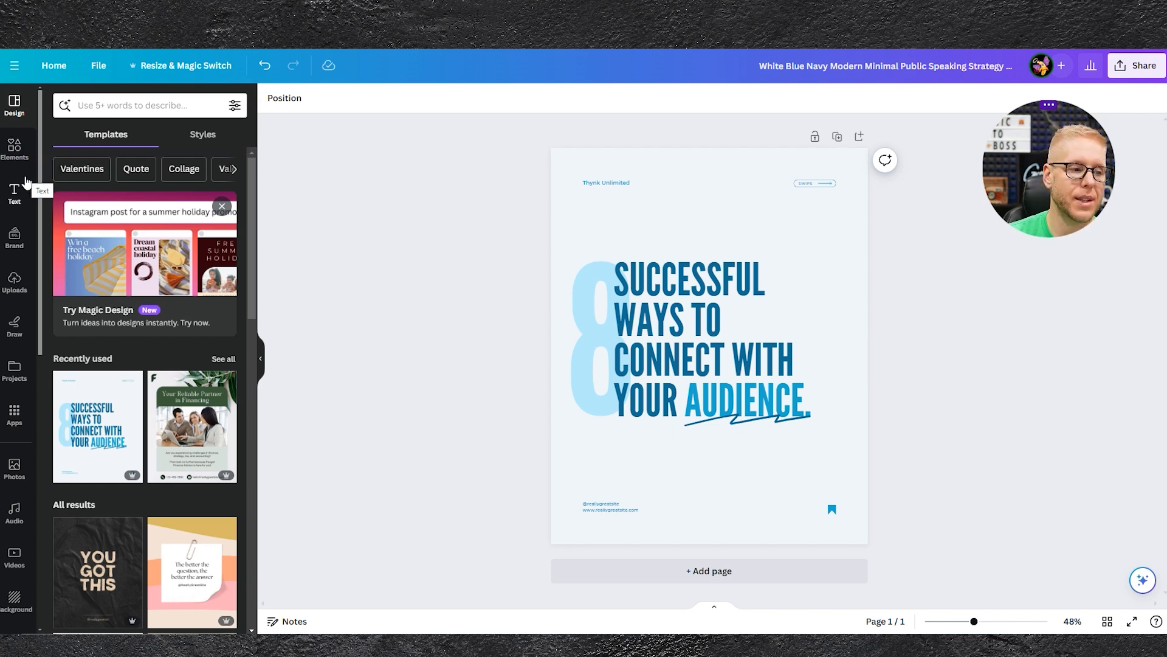
Search the elements library for "sunflower field".
{"action": "left_click", "coordinate": [13, 159]}
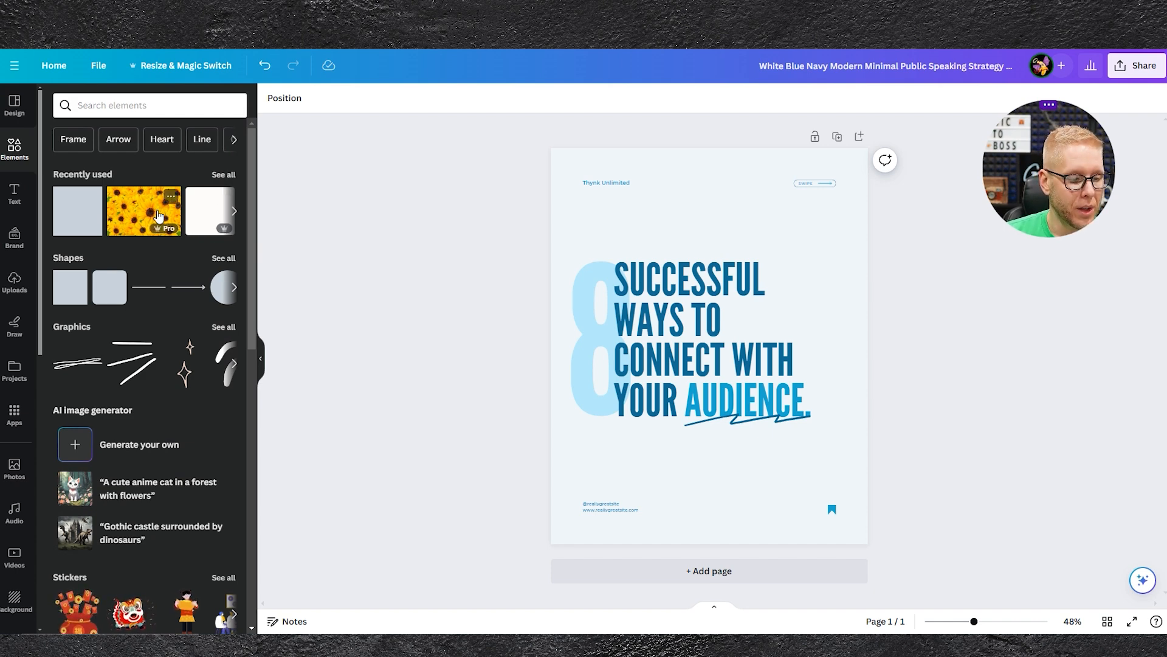
{"action": "left_click", "coordinate": [227, 106]}
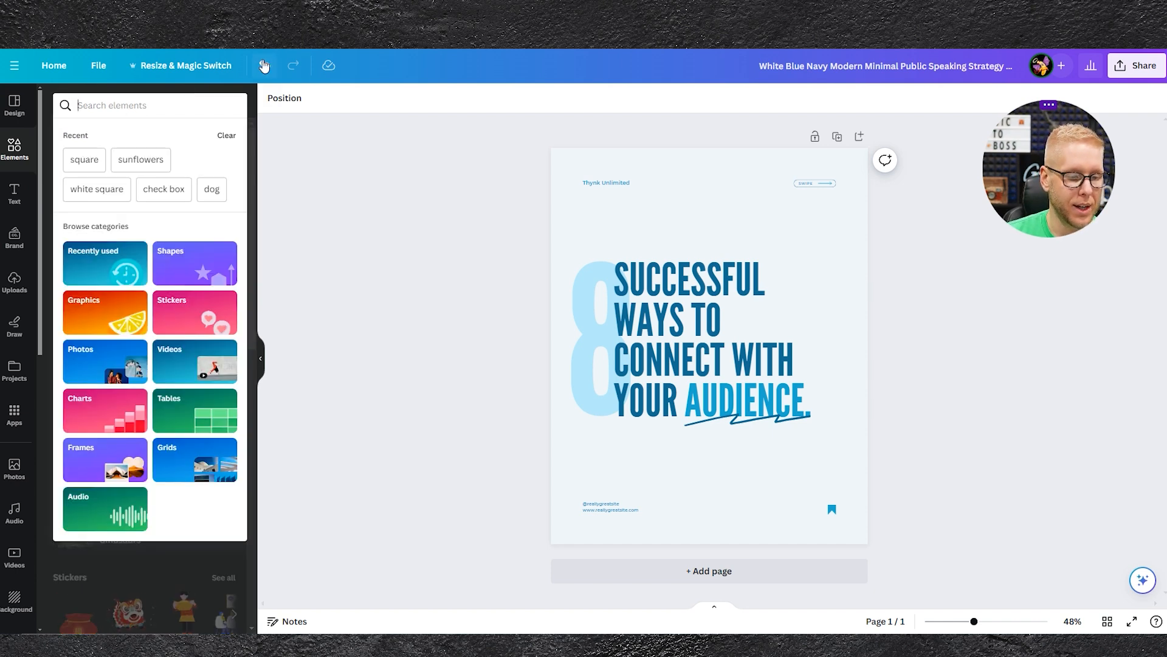
{"action": "type", "text": "s"}
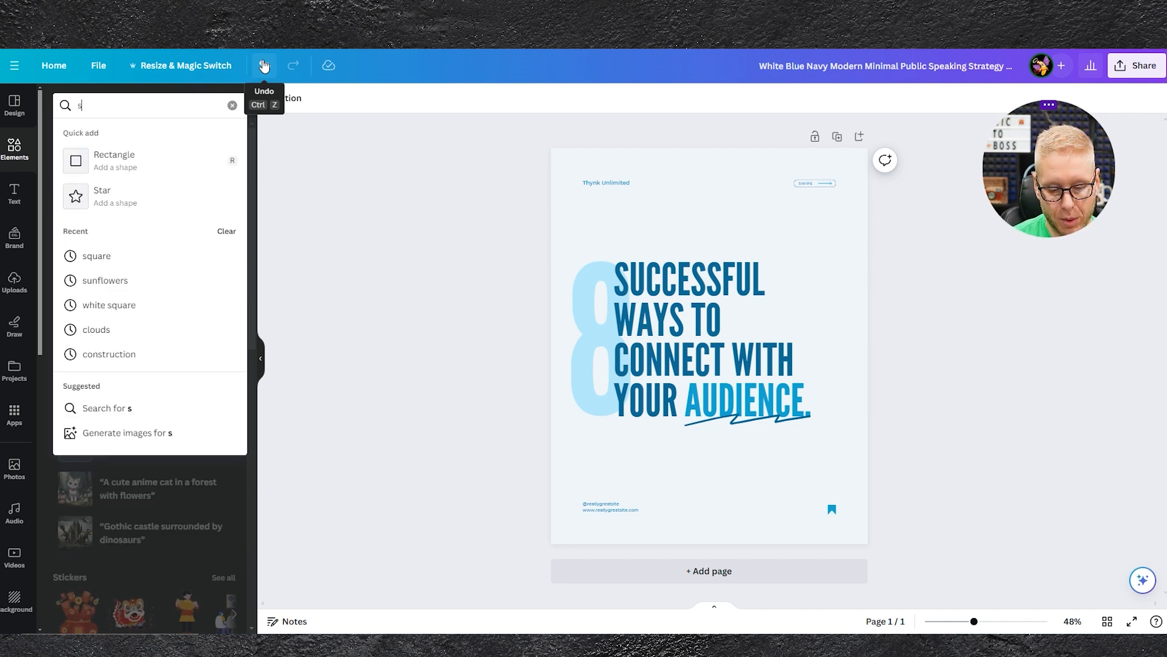
{"action": "type", "text": "unflower field"}
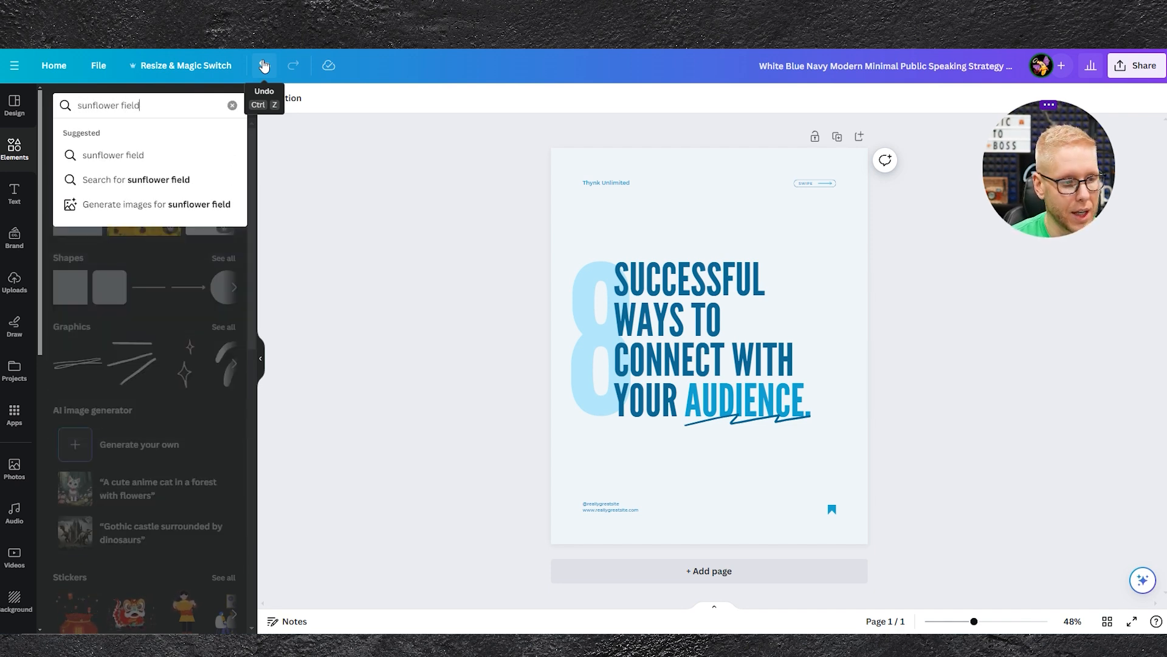
{"action": "key", "text": "Return"}
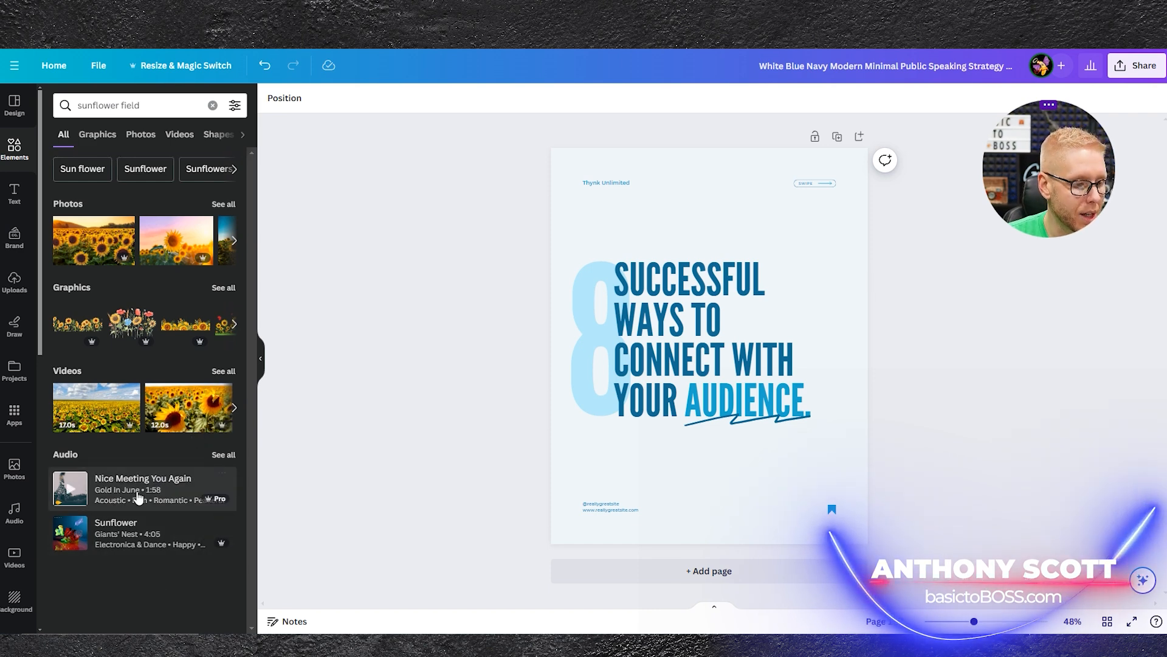
Examine the sunflower field results by category: graphics, photos, videos, shapes, audio and frames.
{"action": "left_click", "coordinate": [97, 134]}
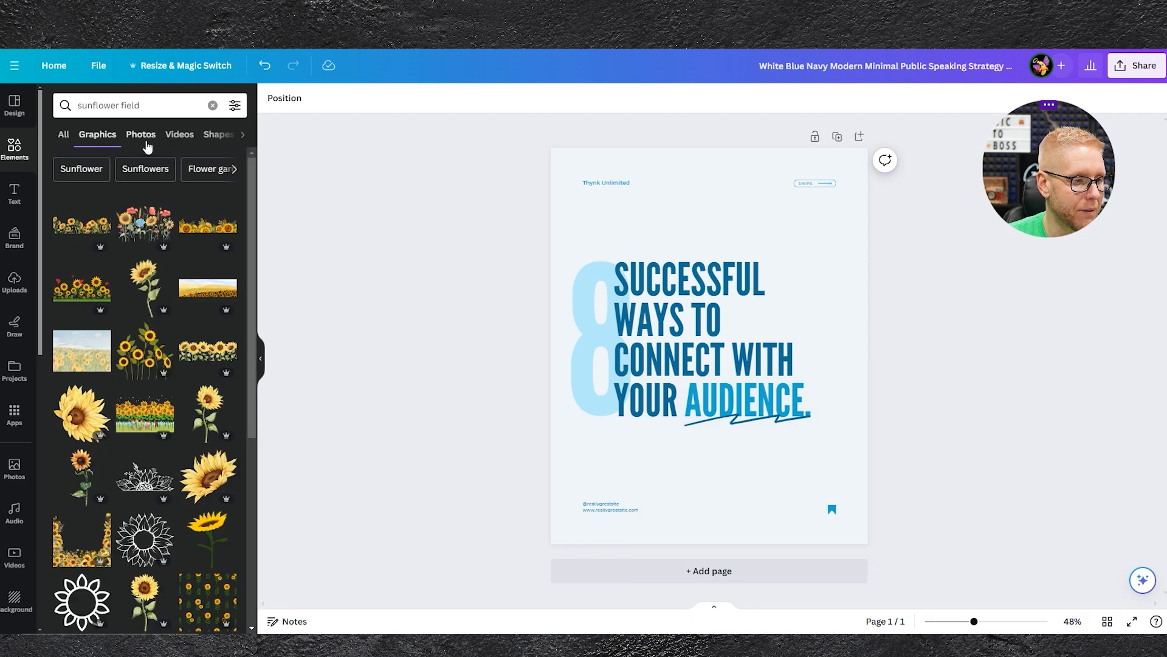
{"action": "left_click", "coordinate": [141, 135]}
{"action": "left_click", "coordinate": [180, 136]}
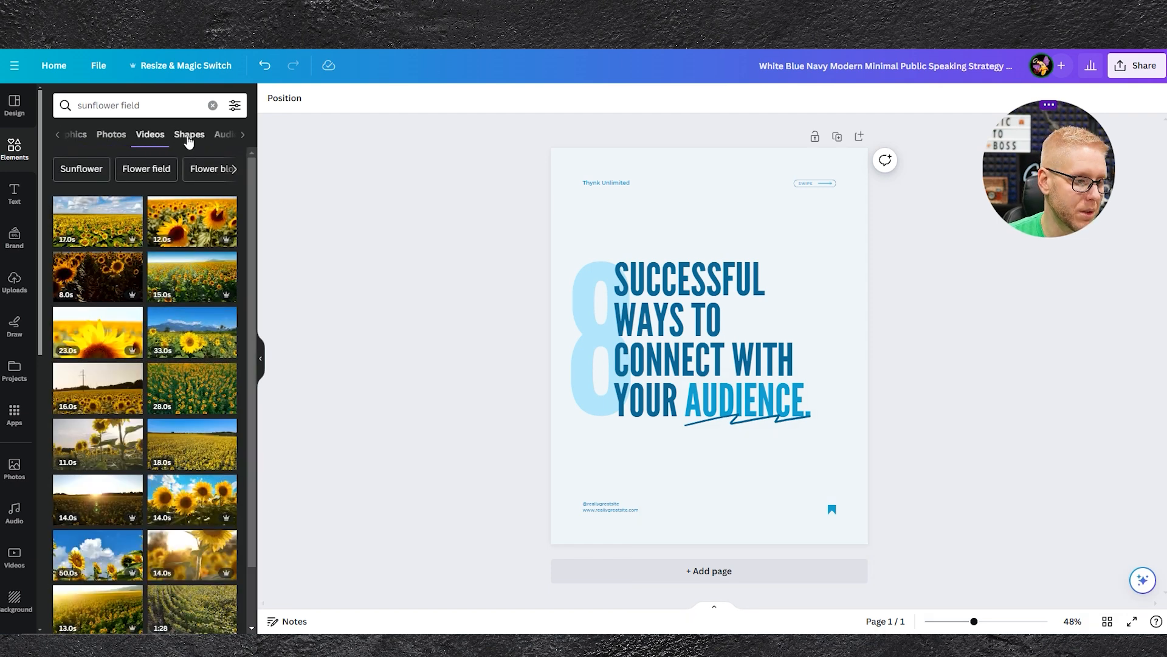
{"action": "left_click", "coordinate": [185, 138]}
{"action": "left_click", "coordinate": [188, 135]}
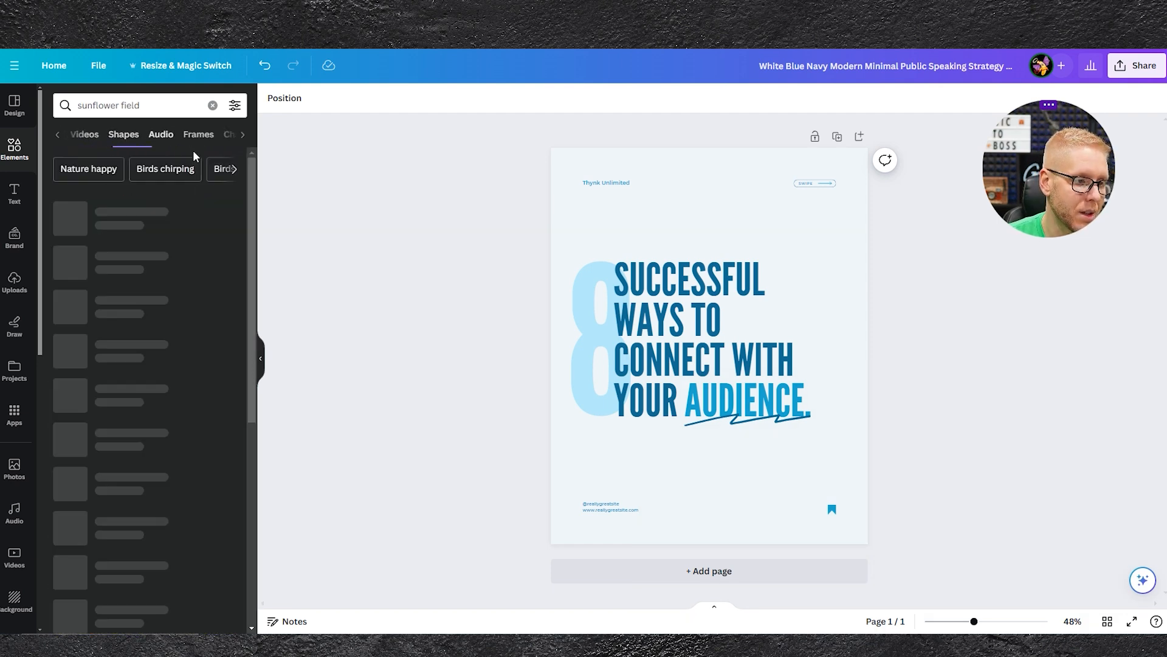
{"action": "left_click", "coordinate": [189, 135]}
{"action": "left_click", "coordinate": [216, 138]}
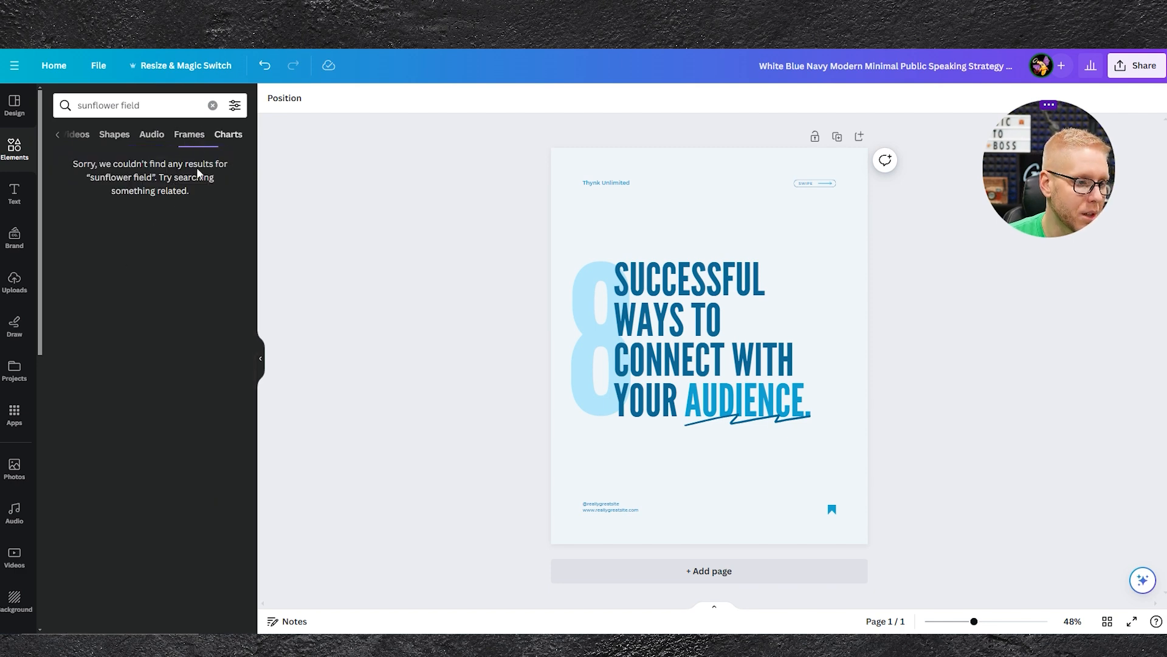
{"action": "left_click", "coordinate": [78, 141]}
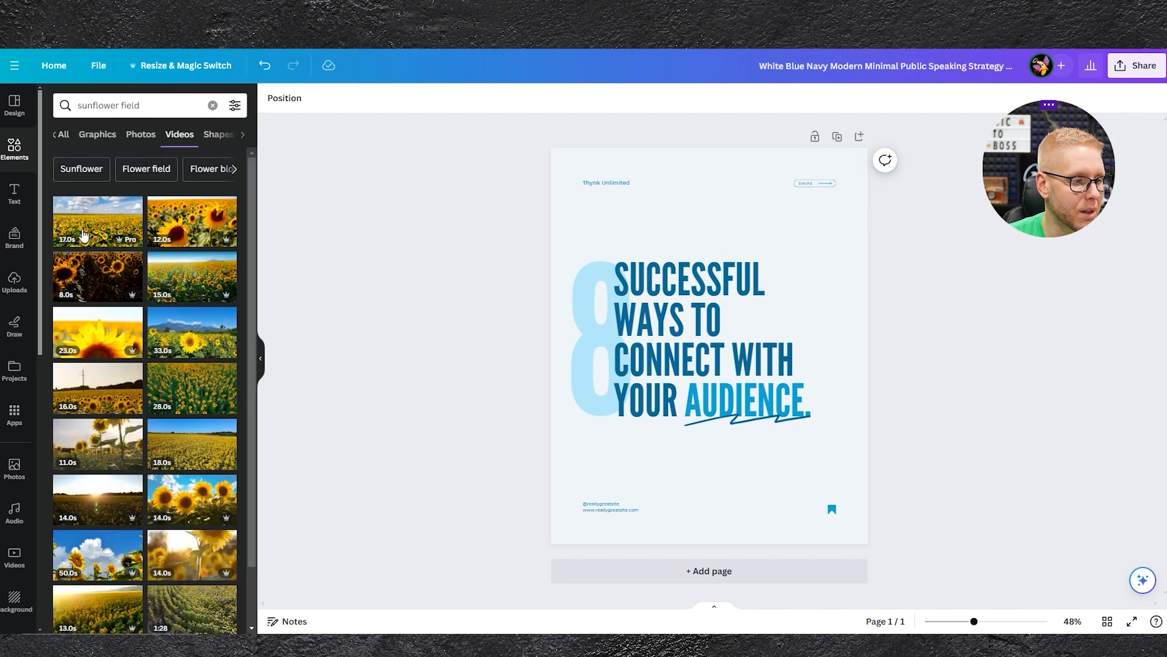
Show all photo results for sunflower field and add the first sunset sunflower field photo to the page.
{"action": "left_click", "coordinate": [62, 136]}
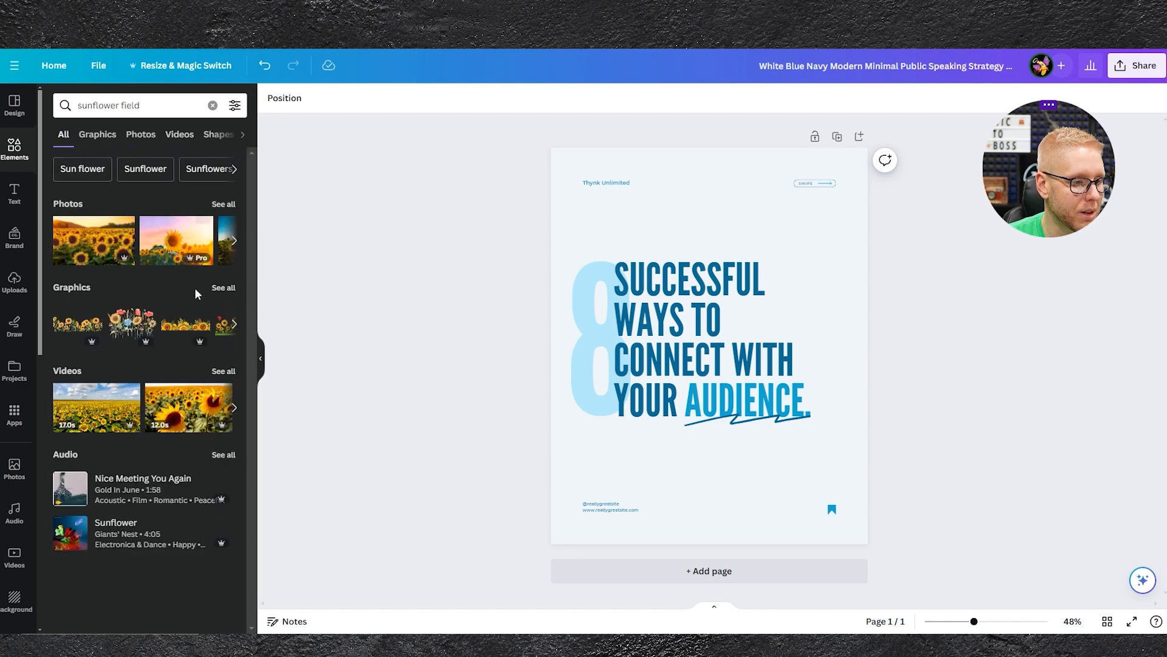
{"action": "left_click", "coordinate": [224, 204]}
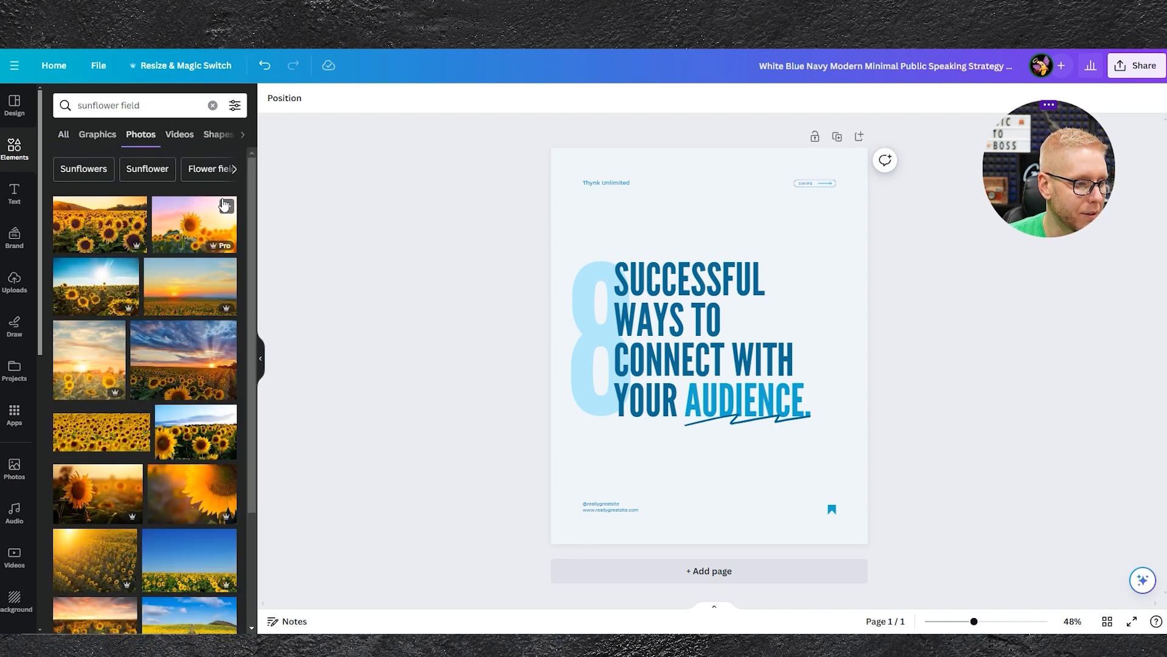
{"action": "left_click", "coordinate": [94, 231]}
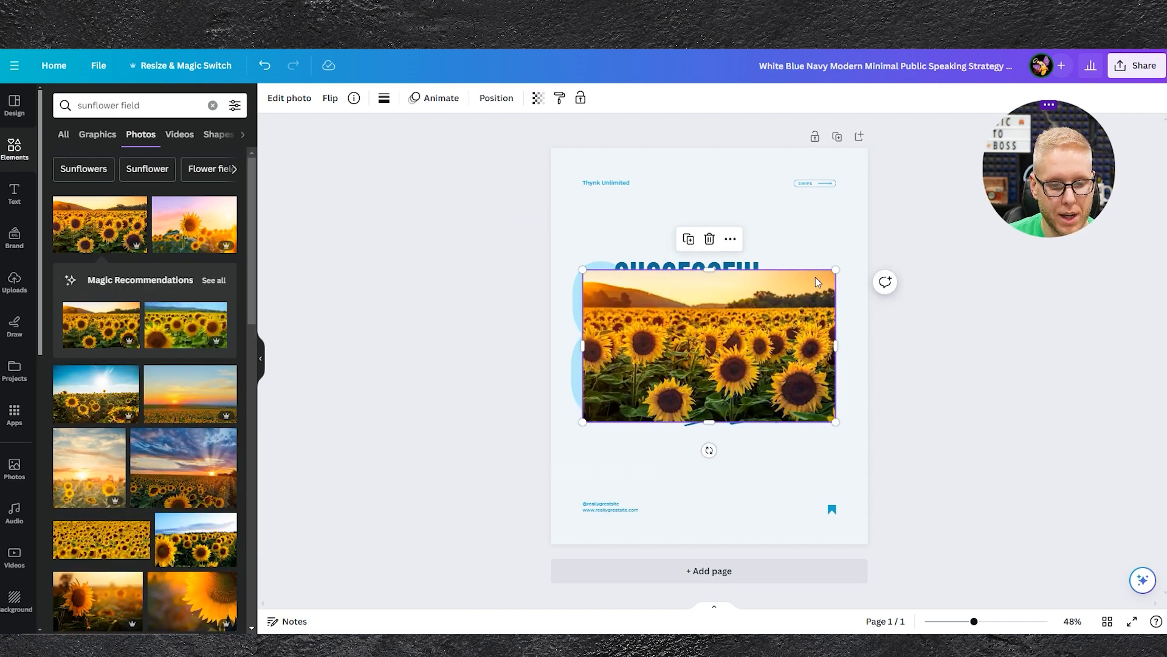
Enlarge and position the sunflower field photo so that it covers the entire page.
{"action": "mouse_move", "coordinate": [717, 348]}
{"action": "left_mouse_down"}
{"action": "mouse_move", "coordinate": [705, 292]}
{"action": "mouse_move", "coordinate": [710, 340]}
{"action": "left_mouse_up"}
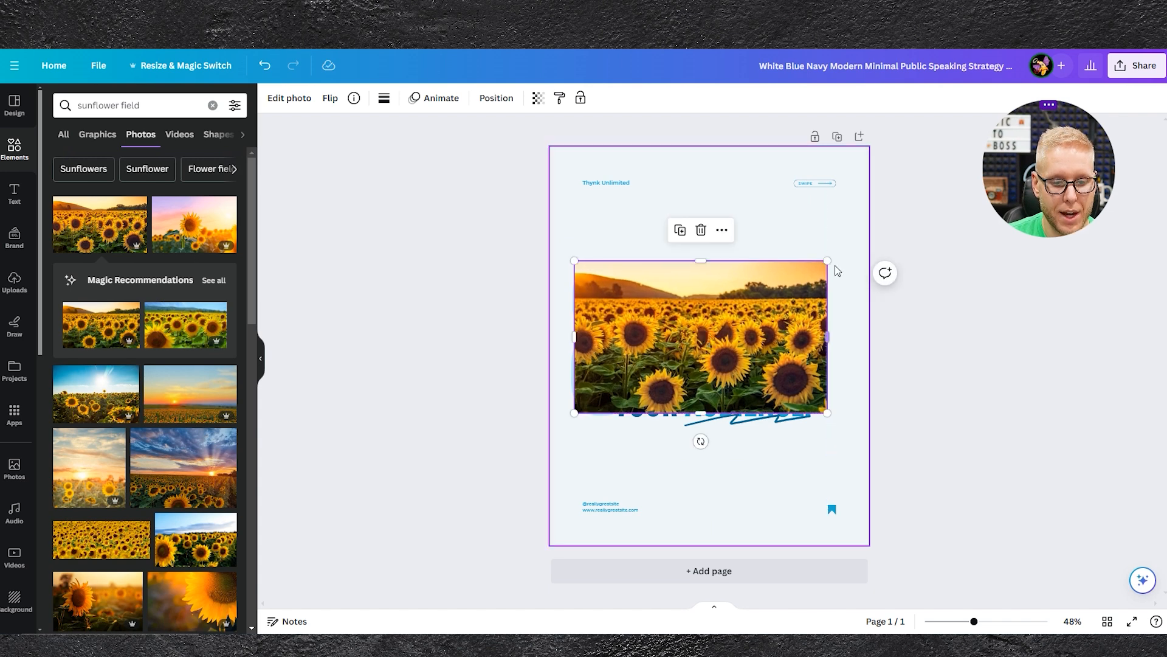
{"action": "left_click_drag", "start_coordinate": [828, 262], "coordinate": [1004, 111]}
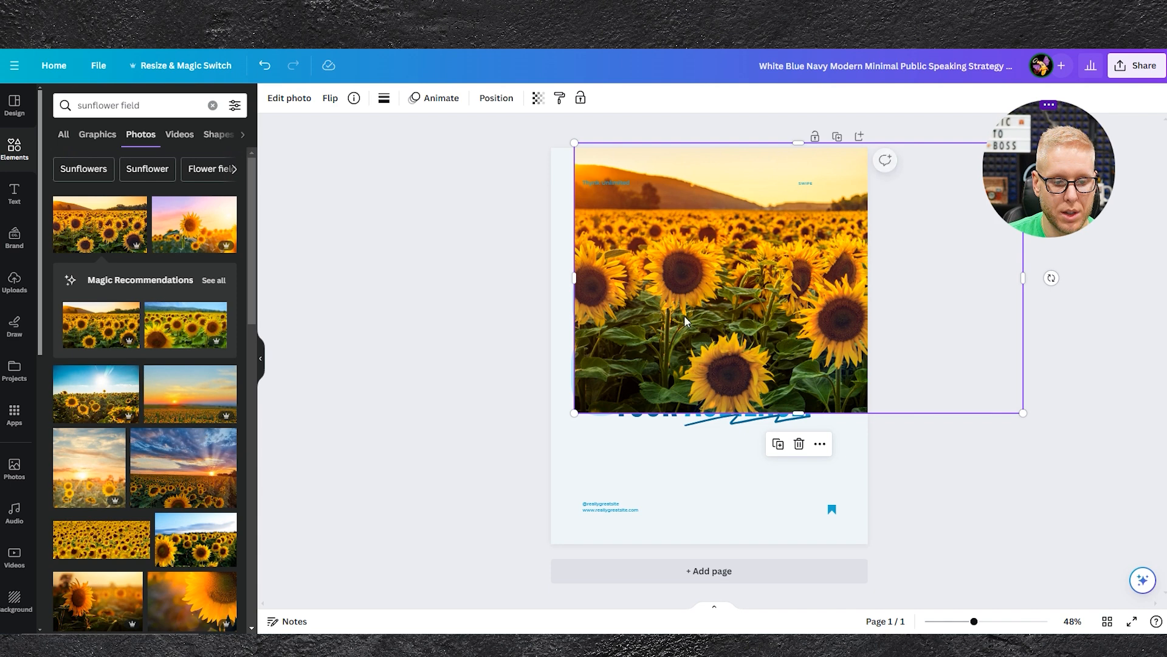
{"action": "left_click_drag", "start_coordinate": [575, 417], "coordinate": [346, 550]}
{"action": "left_click_drag", "start_coordinate": [729, 393], "coordinate": [751, 389]}
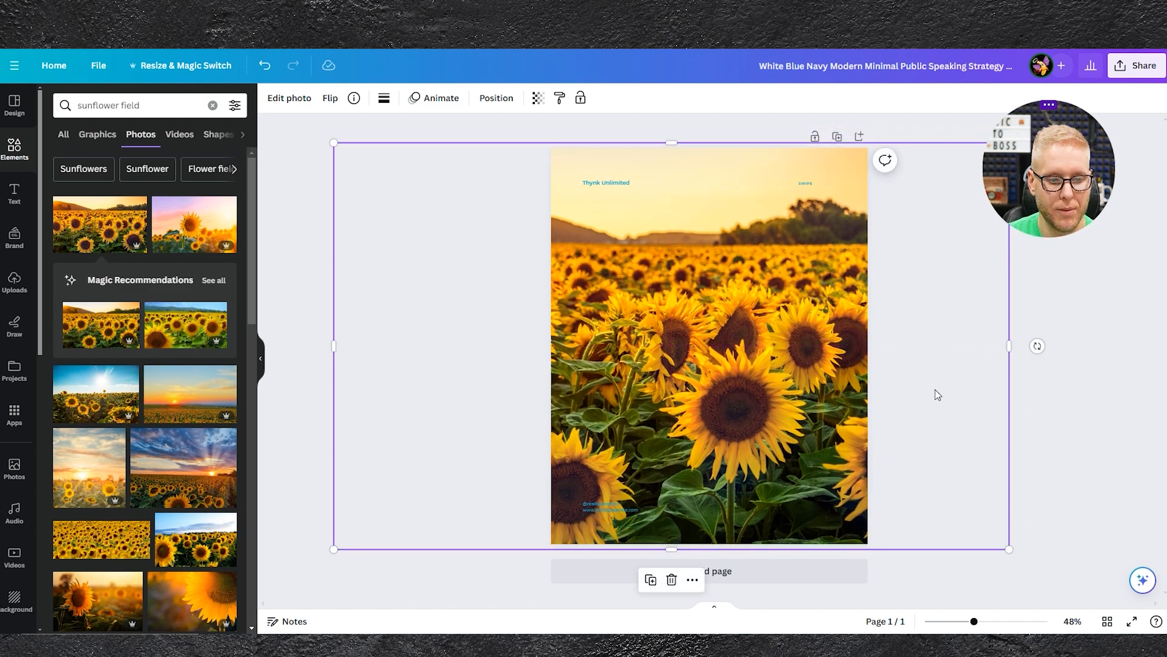
{"action": "left_click", "coordinate": [1069, 399]}
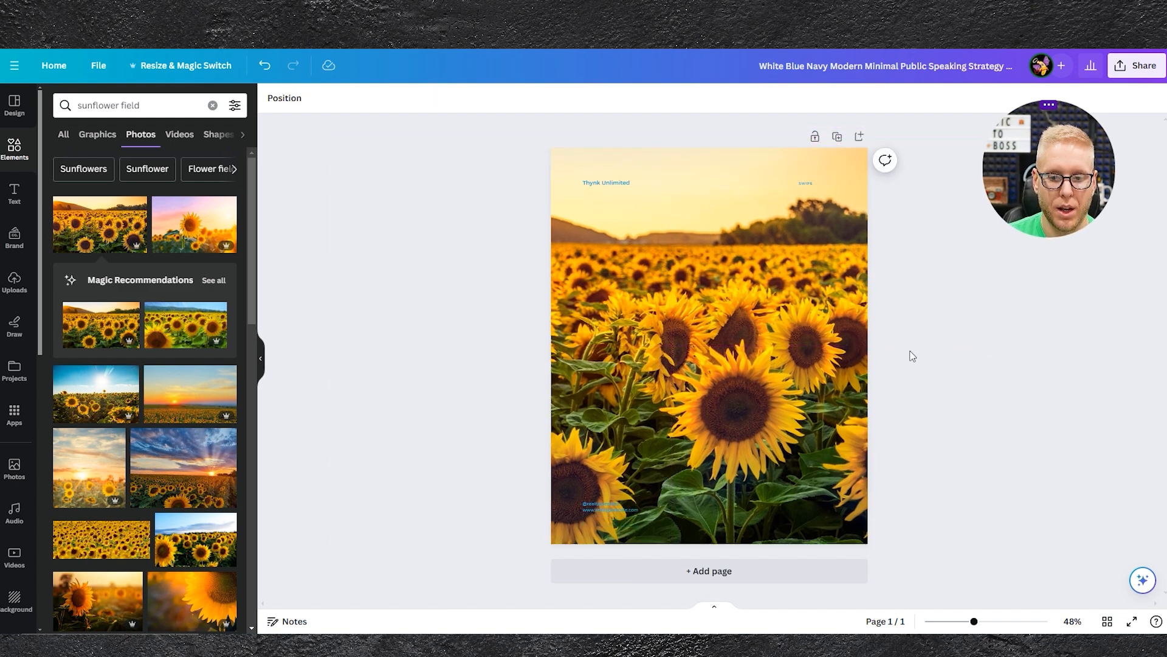
Send the sunflower field photo to the back, behind the title and other text elements.
{"action": "left_click", "coordinate": [712, 171]}
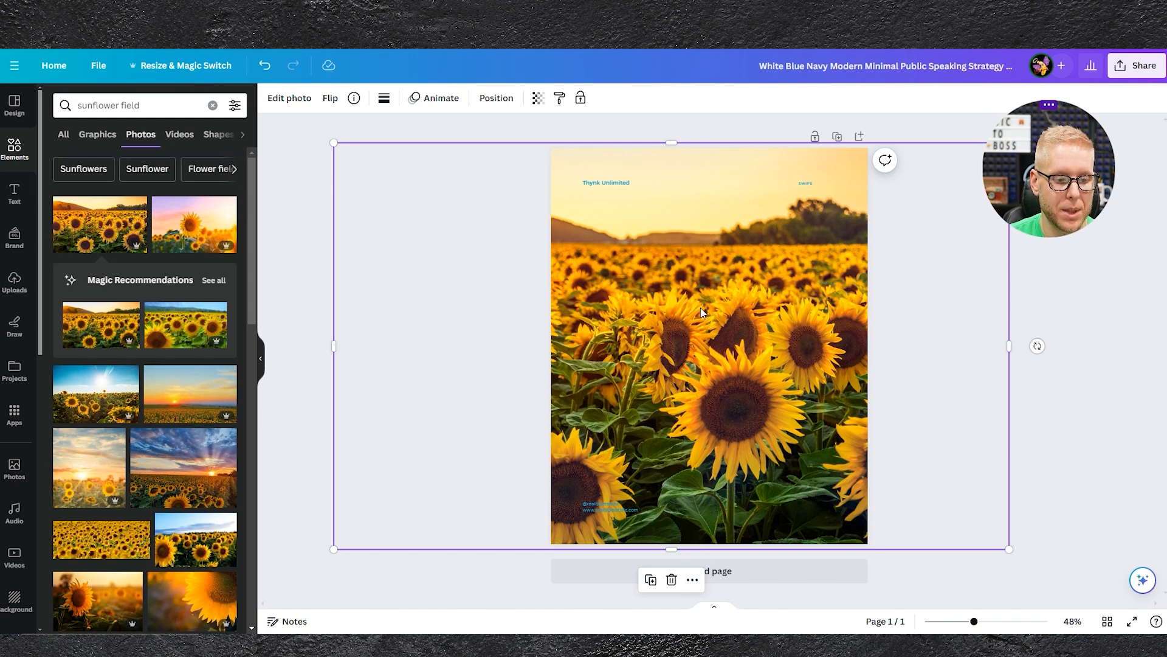
{"action": "left_click", "coordinate": [694, 581]}
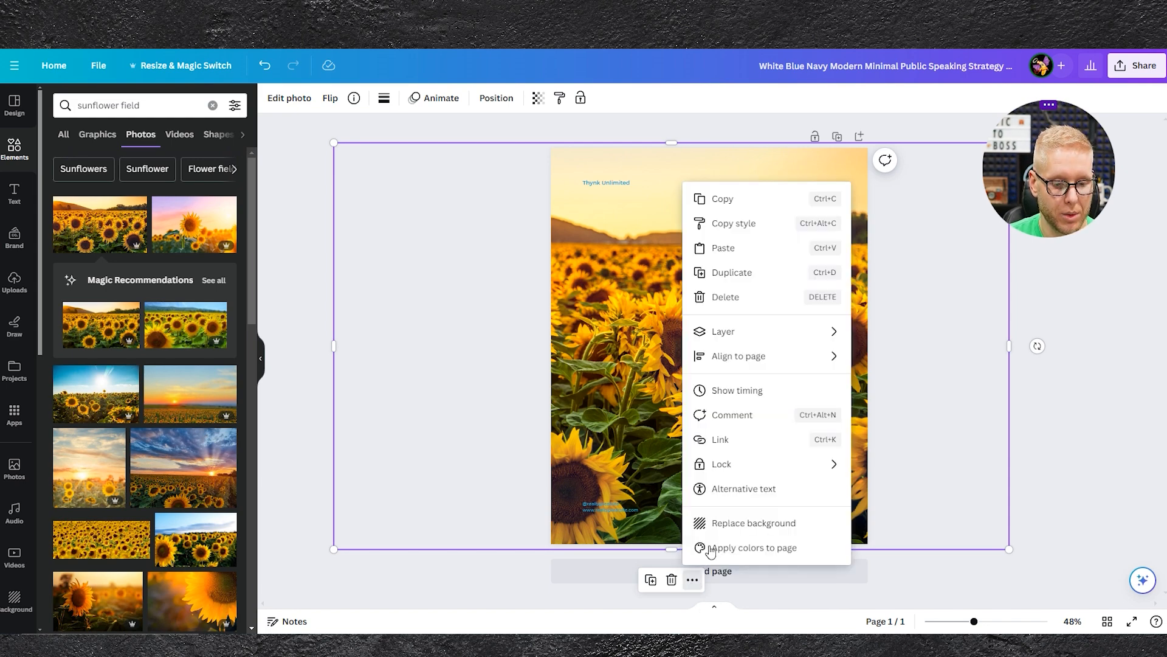
{"action": "mouse_move", "coordinate": [736, 334]}
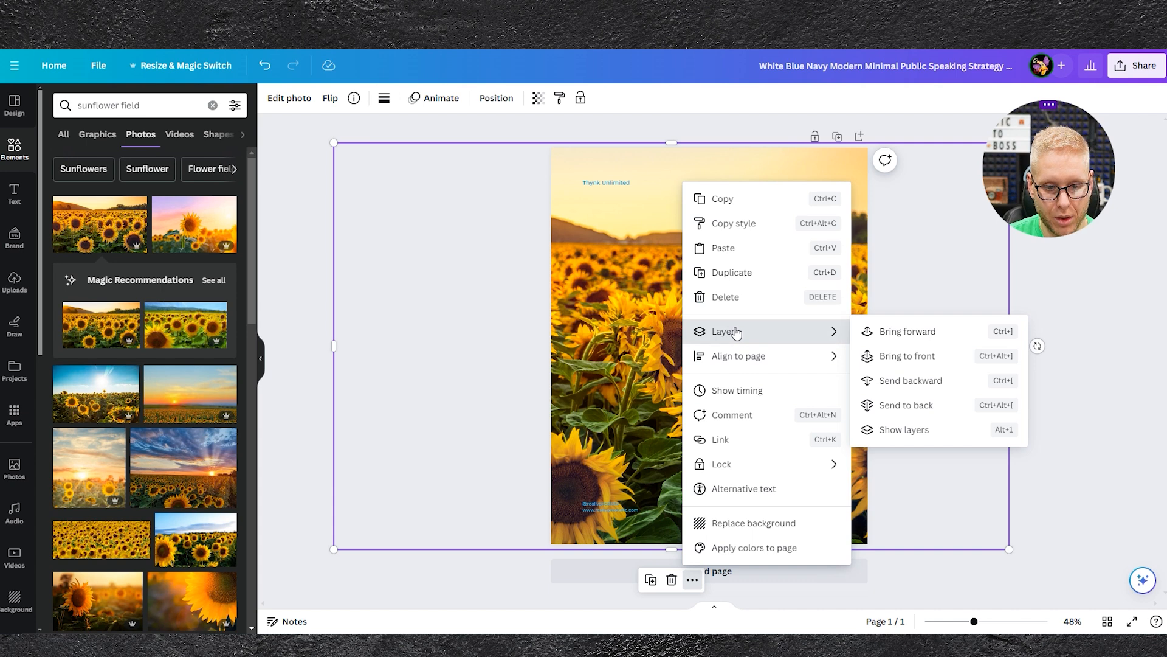
{"action": "left_click", "coordinate": [916, 412]}
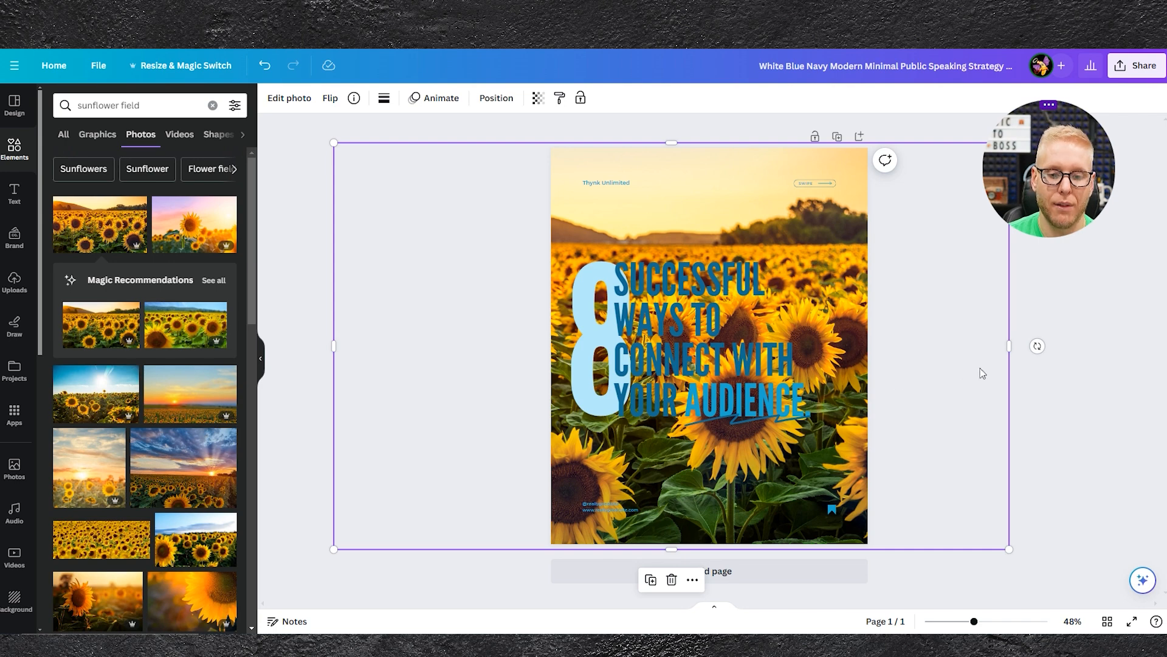
Fully lock the sunflower field photo in place as the page background.
{"action": "left_click", "coordinate": [692, 581]}
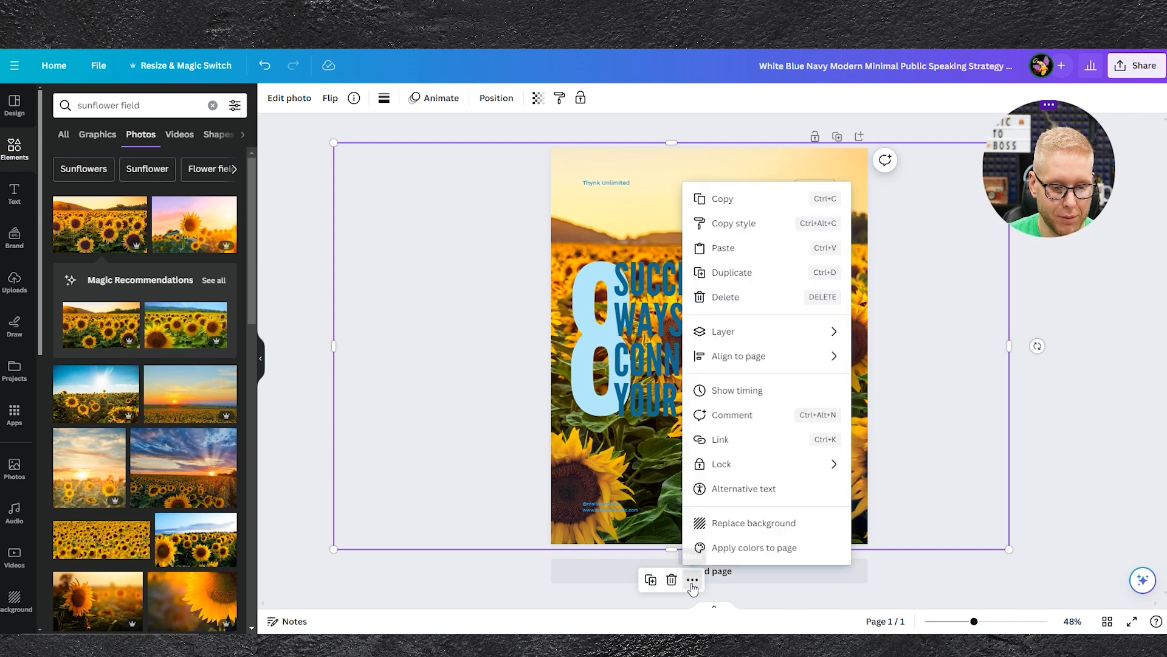
{"action": "mouse_move", "coordinate": [723, 473]}
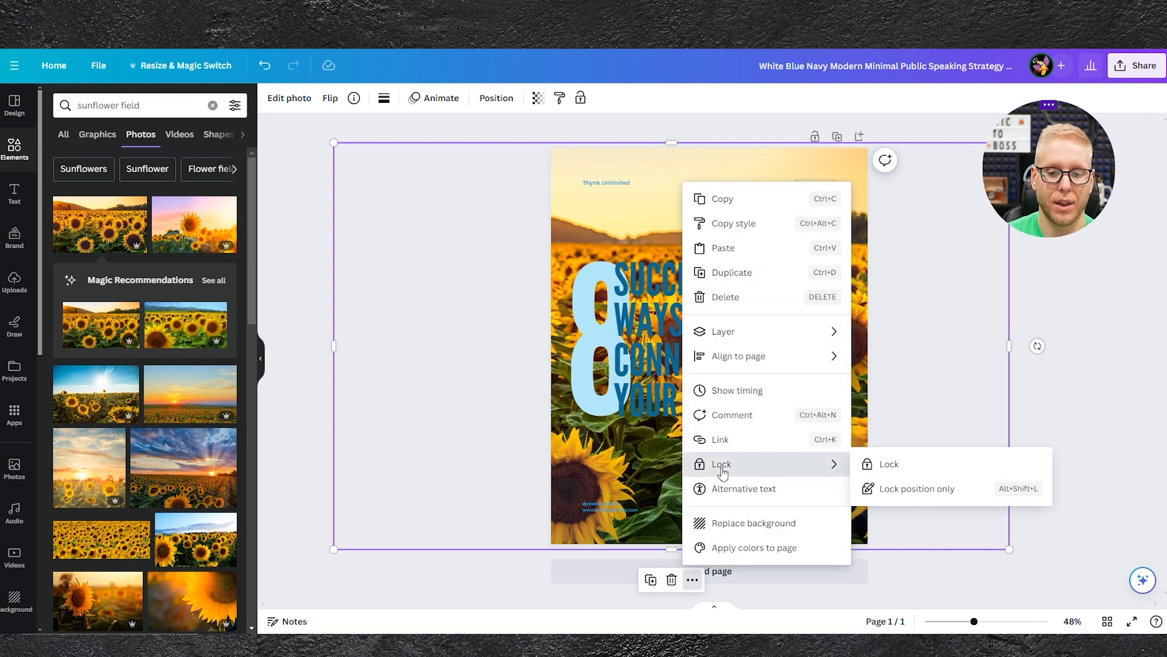
{"action": "left_click", "coordinate": [922, 468]}
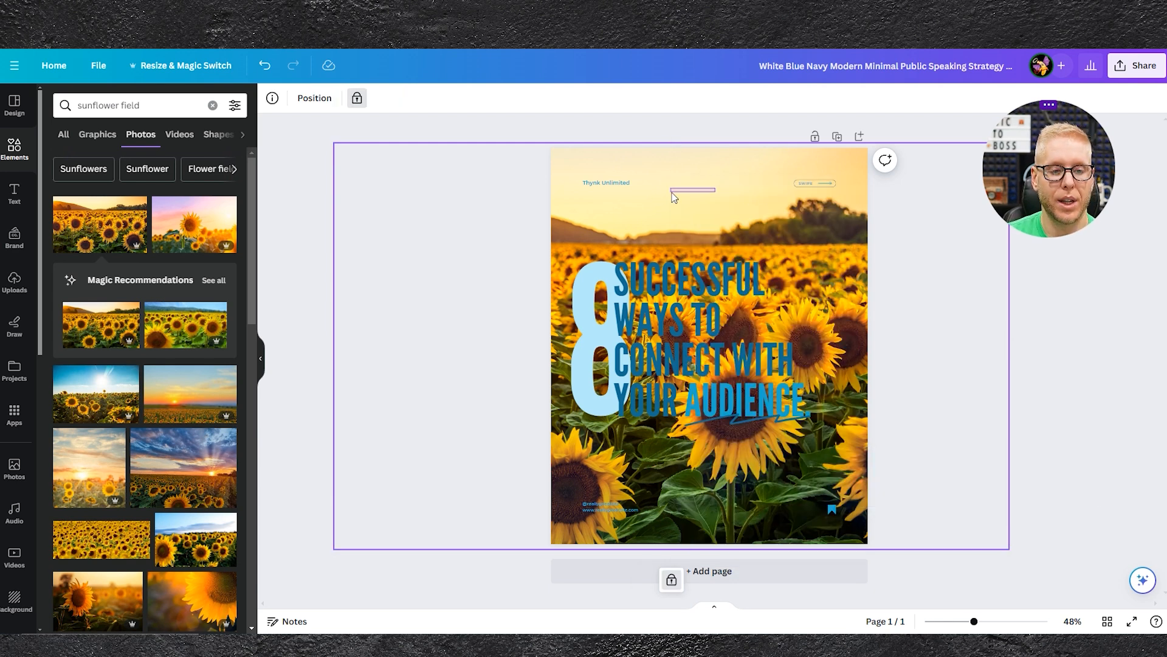
{"action": "left_click_drag", "start_coordinate": [672, 193], "coordinate": [709, 207]}
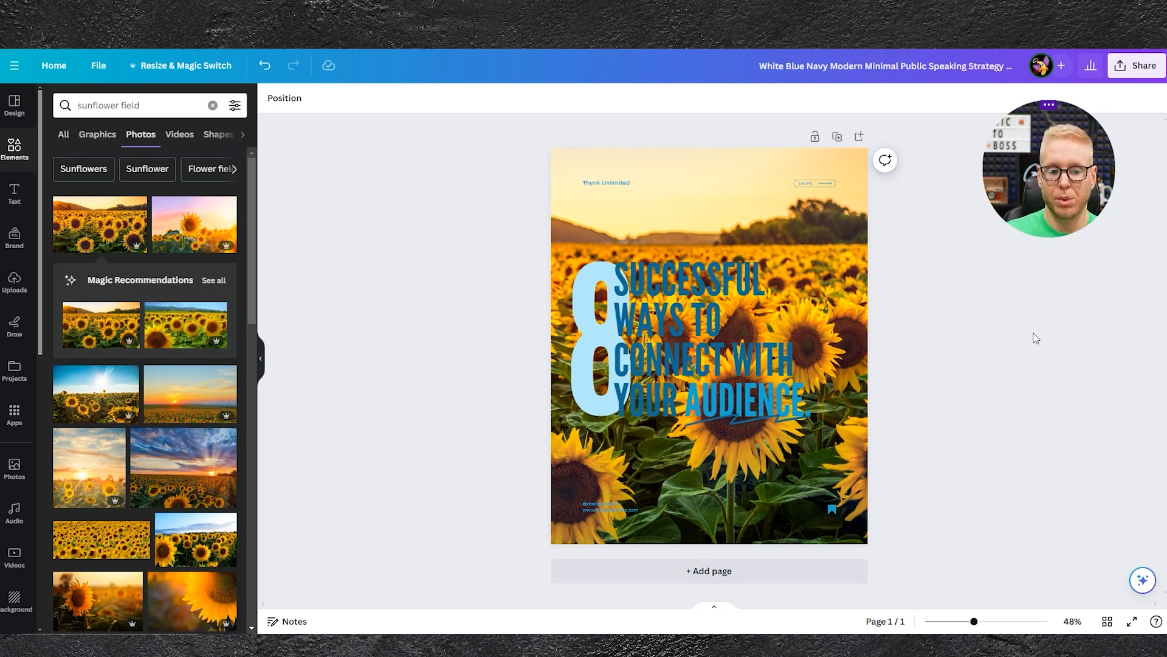
Delete the arrow, the save label, the Thynk Unlimited text, the bookmark icon and the handle and website text.
{"action": "left_click", "coordinate": [818, 189]}
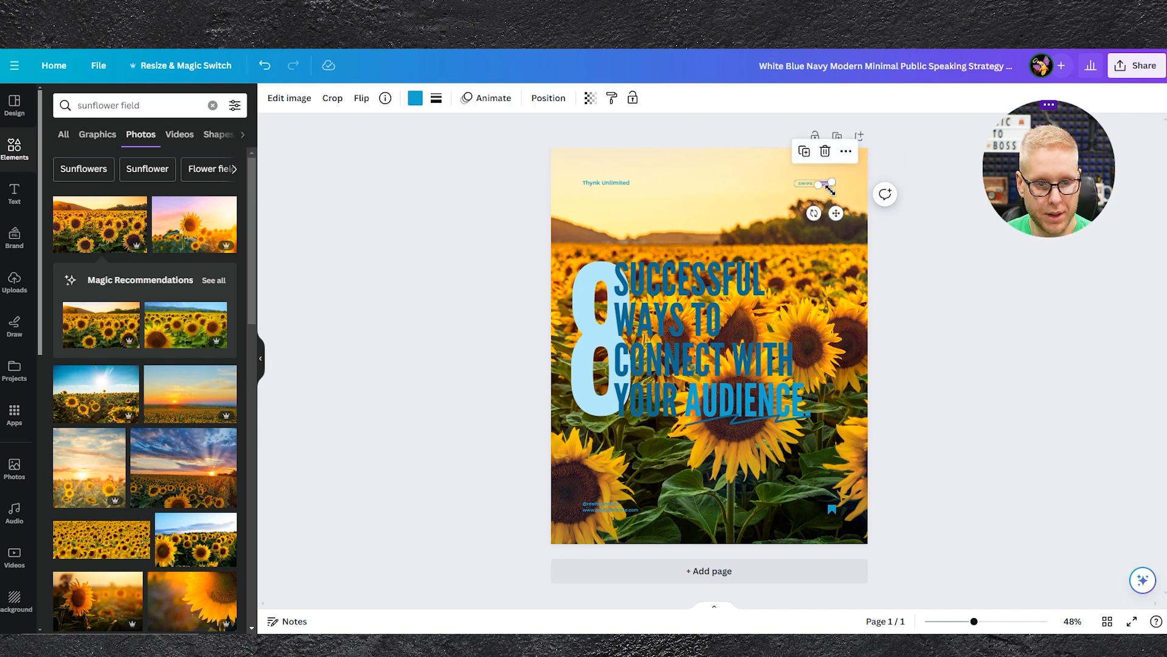
{"action": "key", "text": "Delete"}
{"action": "left_click", "coordinate": [809, 184]}
{"action": "key", "text": "Delete"}
{"action": "left_click", "coordinate": [606, 182]}
{"action": "key", "text": "Delete"}
{"action": "left_click", "coordinate": [831, 509]}
{"action": "key", "text": "Delete"}
{"action": "left_click", "coordinate": [797, 505]}
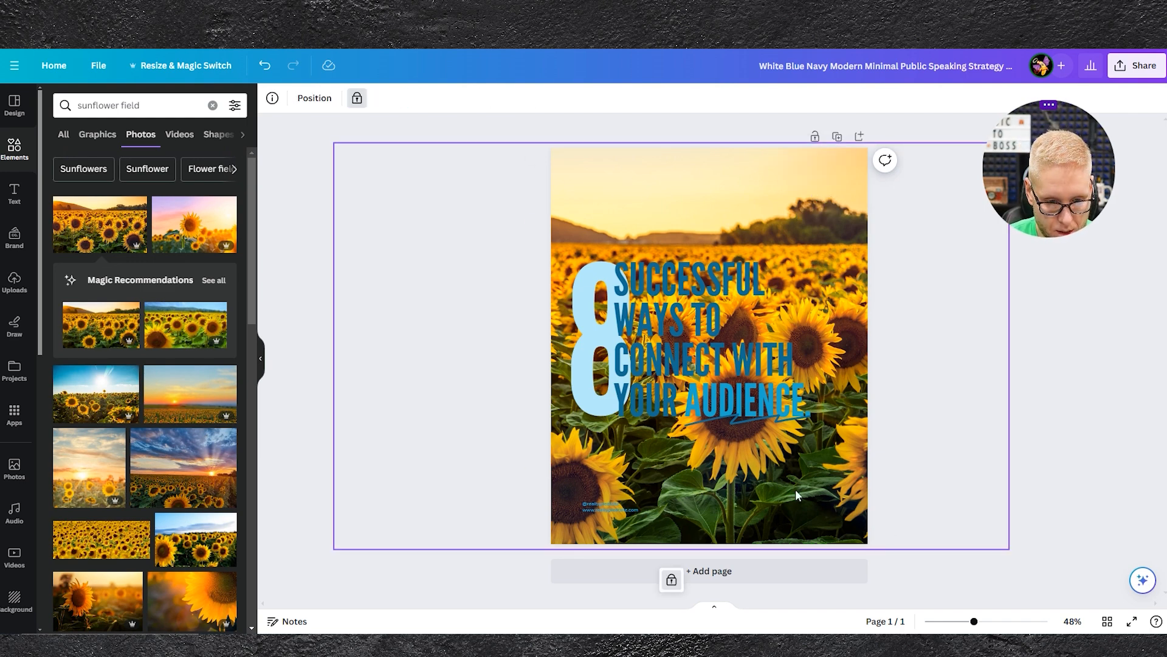
{"action": "left_click", "coordinate": [603, 509]}
{"action": "key", "text": "Delete"}
{"action": "left_click", "coordinate": [639, 213]}
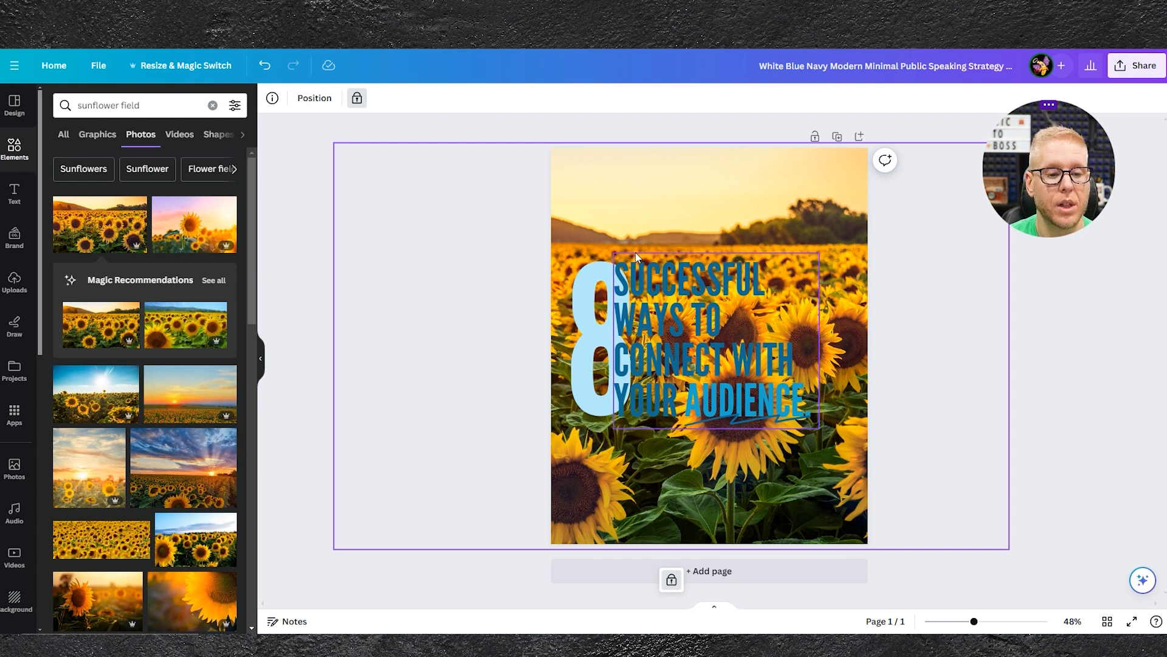
Enlarge the title text block to font size 132 and move the scribbled underline beneath the word AUDIENCE.
{"action": "left_click", "coordinate": [664, 277]}
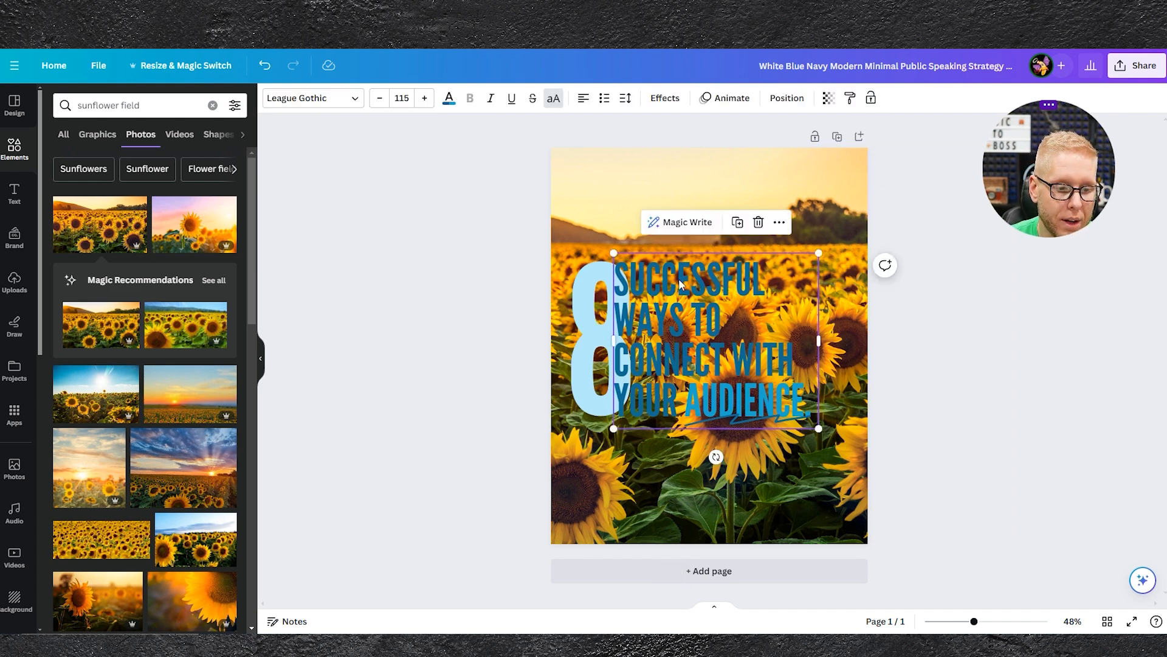
{"action": "left_click", "coordinate": [663, 283]}
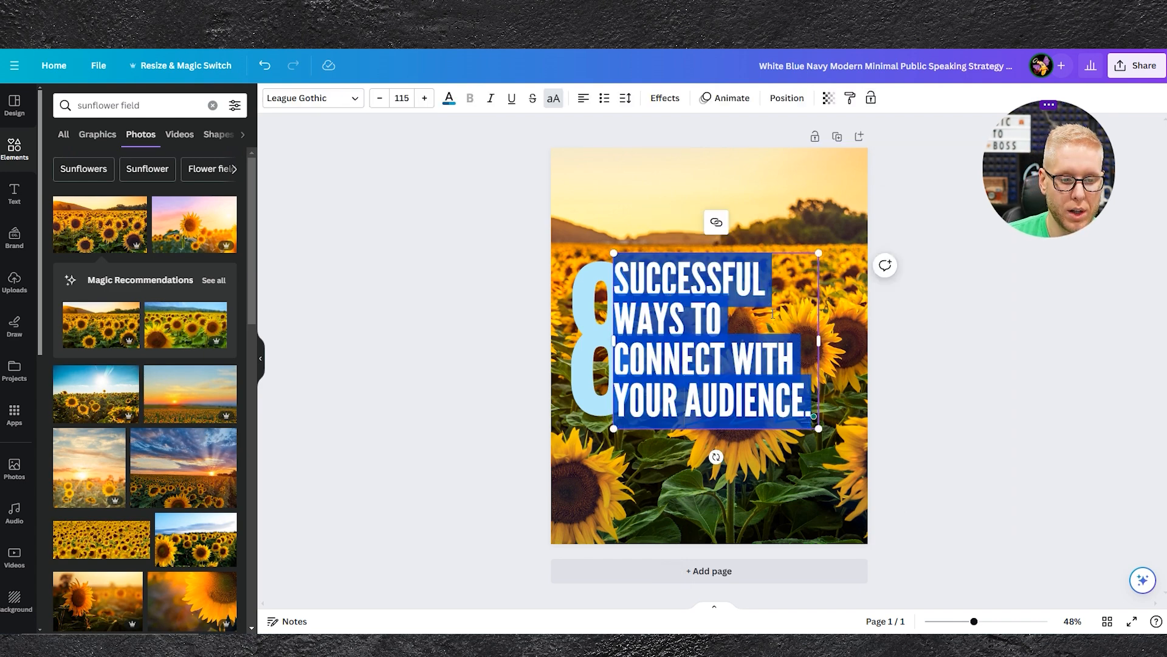
{"action": "left_click", "coordinate": [728, 310]}
{"action": "left_click", "coordinate": [877, 318]}
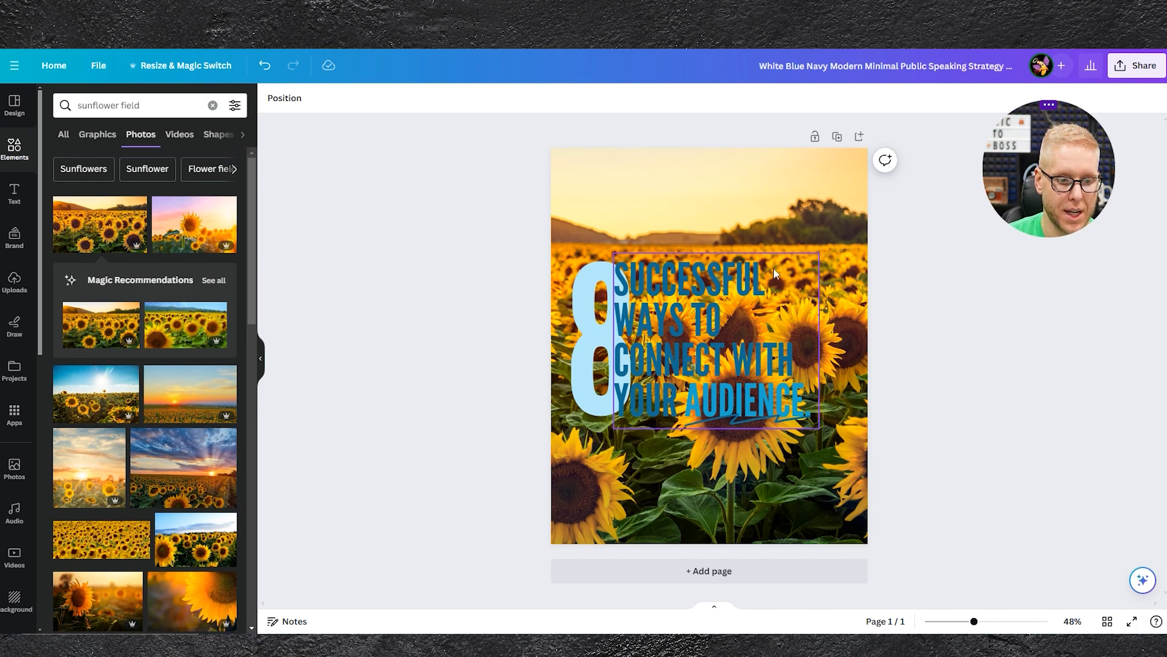
{"action": "left_click", "coordinate": [734, 273]}
{"action": "left_click_drag", "start_coordinate": [819, 254], "coordinate": [850, 231]}
{"action": "left_click", "coordinate": [925, 295]}
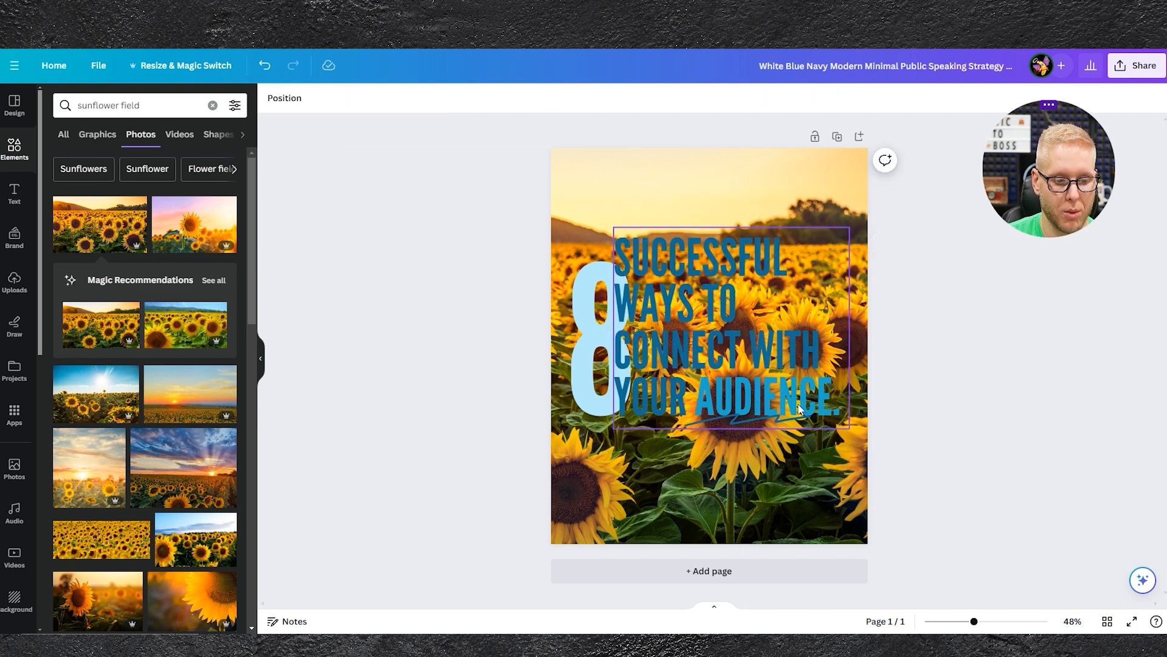
{"action": "left_click", "coordinate": [731, 421]}
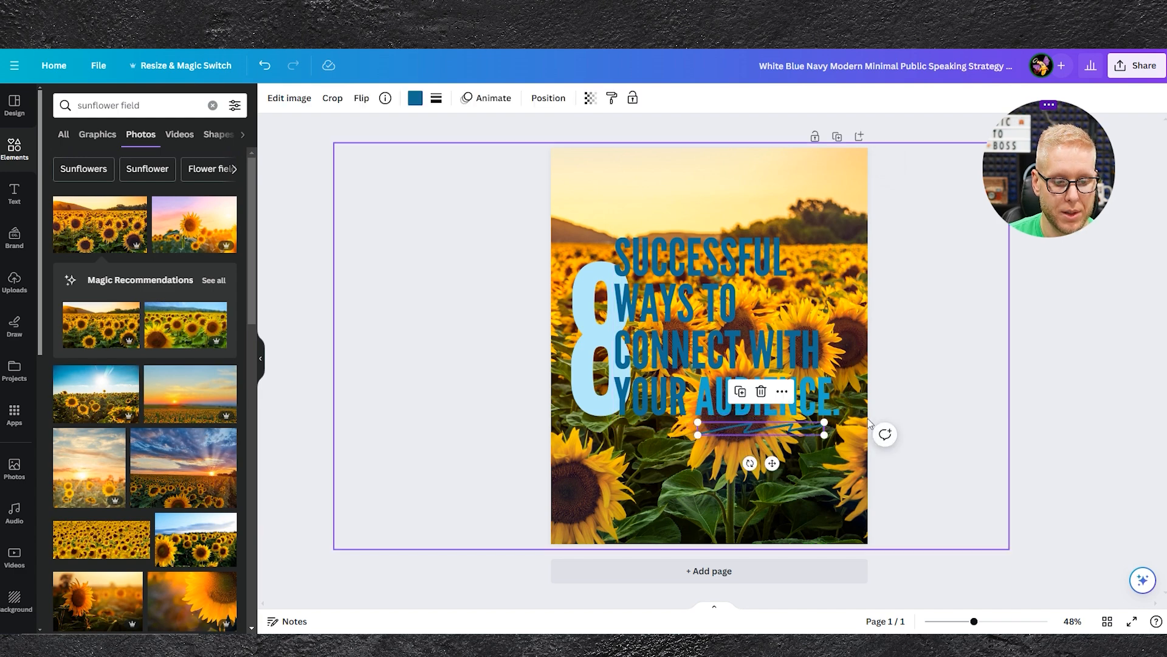
Shift the large number 8 toward the page edge and enlarge it to about font size 591 beside the title.
{"action": "left_click", "coordinate": [589, 346]}
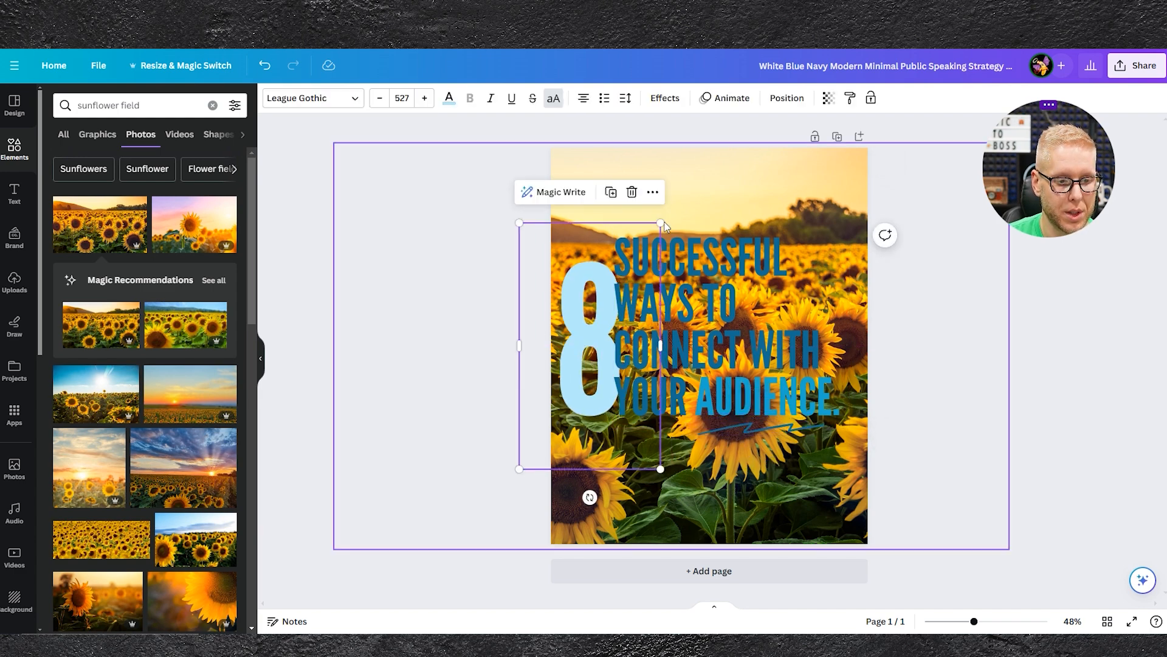
{"action": "left_click_drag", "start_coordinate": [663, 224], "coordinate": [708, 208]}
{"action": "left_click_drag", "start_coordinate": [588, 319], "coordinate": [589, 323]}
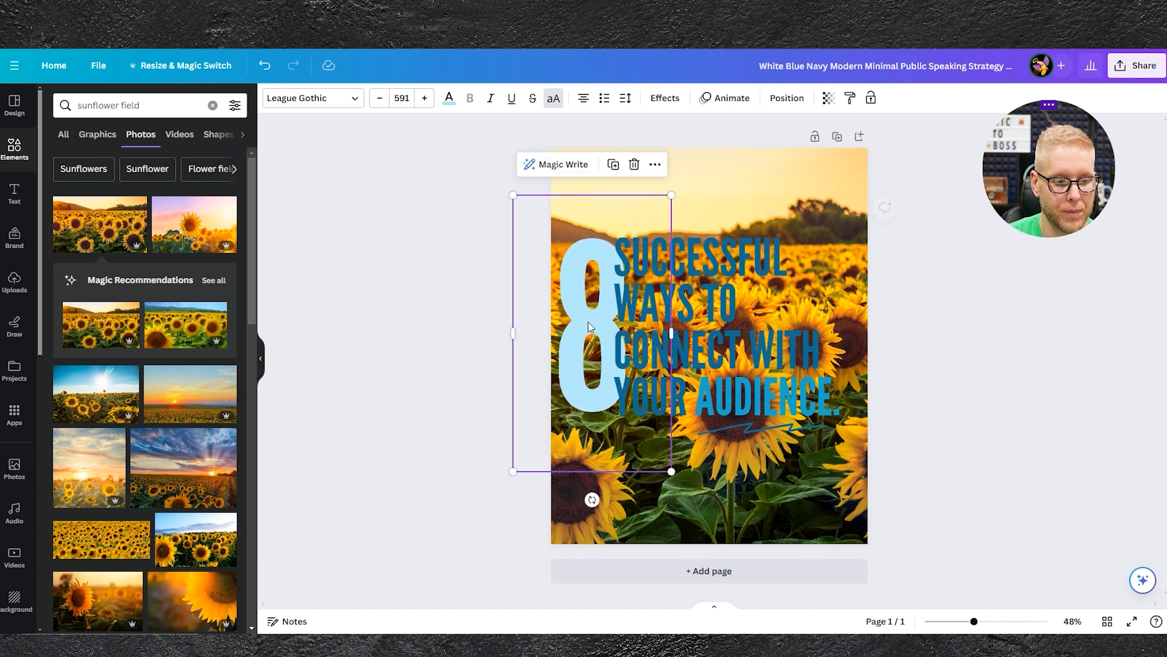
{"action": "left_click", "coordinate": [954, 338]}
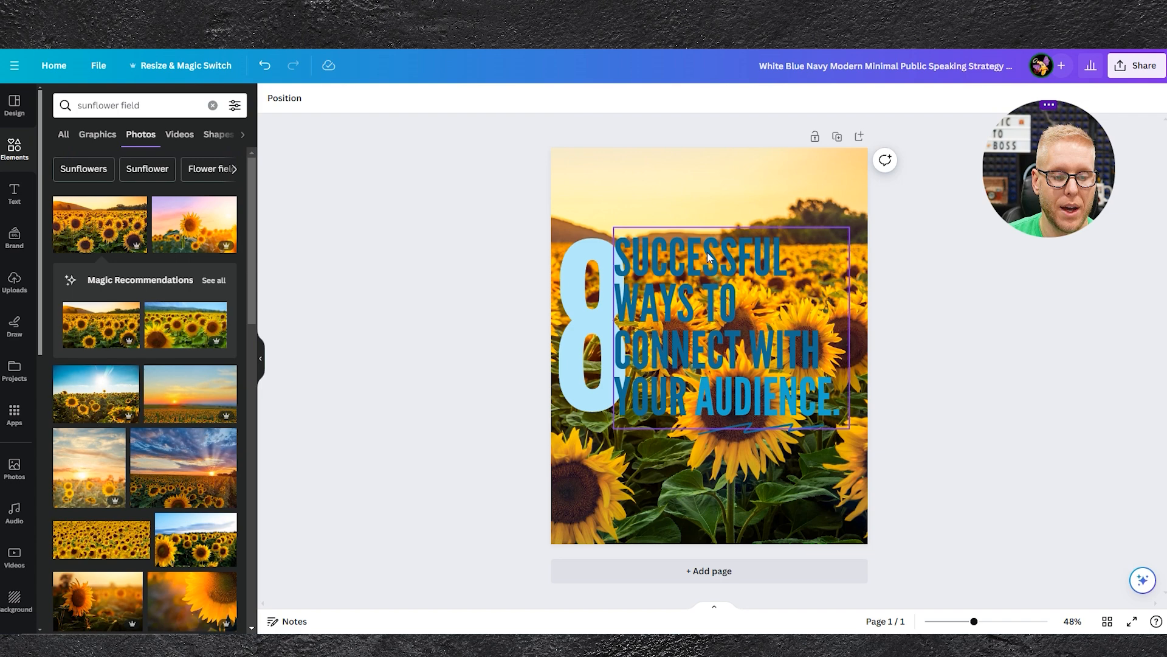
Search the elements library for "square box" and look through the photo results.
{"action": "left_click", "coordinate": [180, 103]}
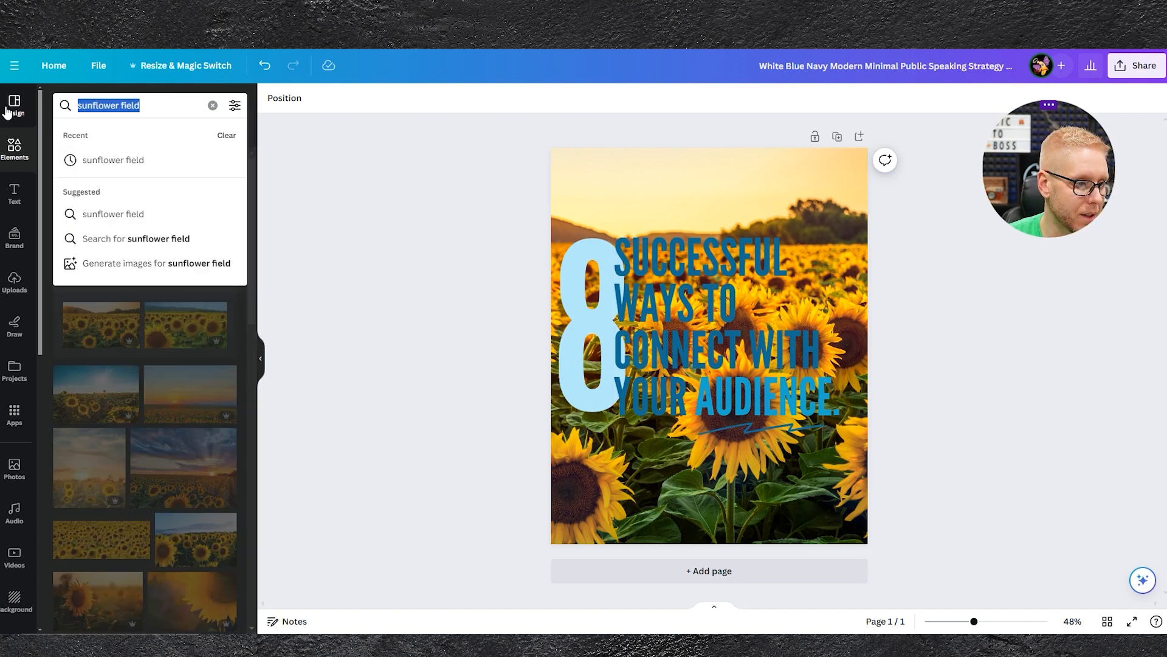
{"action": "key", "text": "BackSpace"}
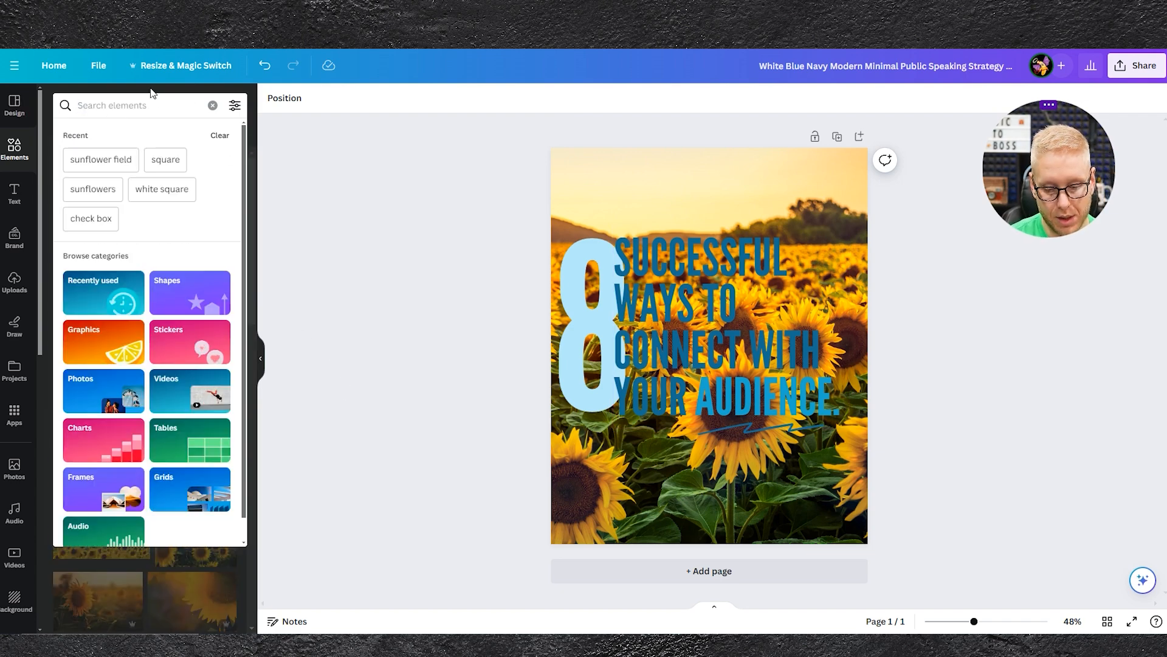
{"action": "type", "text": "square b"}
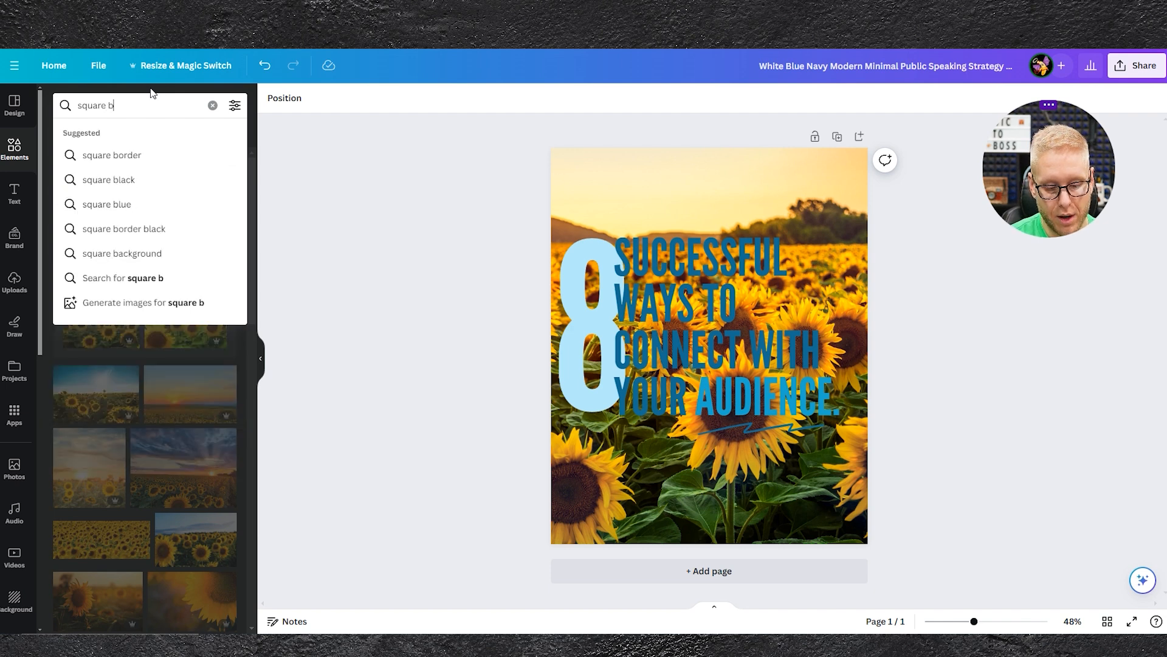
{"action": "type", "text": "ox"}
{"action": "key", "text": "Return"}
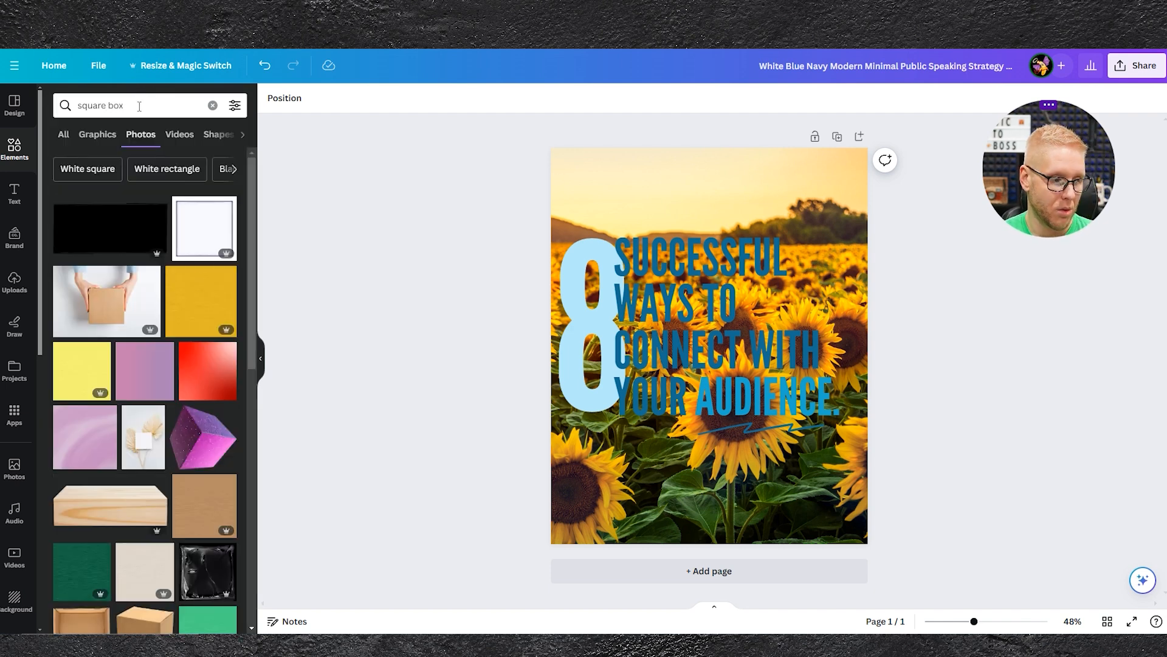
{"action": "scroll", "coordinate": [146, 324], "scroll_direction": "down", "scroll_amount": 4}
{"action": "scroll", "coordinate": [143, 243], "scroll_direction": "up", "scroll_amount": 4}
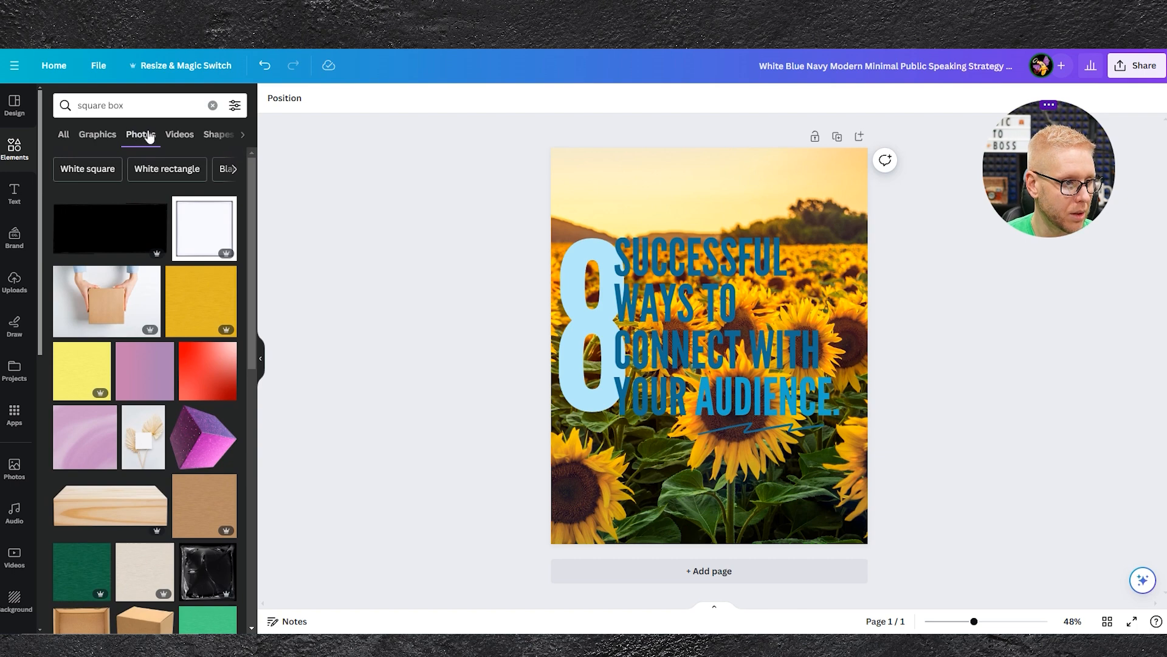
Search the elements for "square" across all result types and add the plain square shape to the page.
{"action": "left_click", "coordinate": [156, 105]}
{"action": "key", "text": "BackSpace"}
{"action": "key", "text": "BackSpace"}
{"action": "key", "text": "BackSpace"}
{"action": "key", "text": "BackSpace"}
{"action": "key", "text": "Return"}
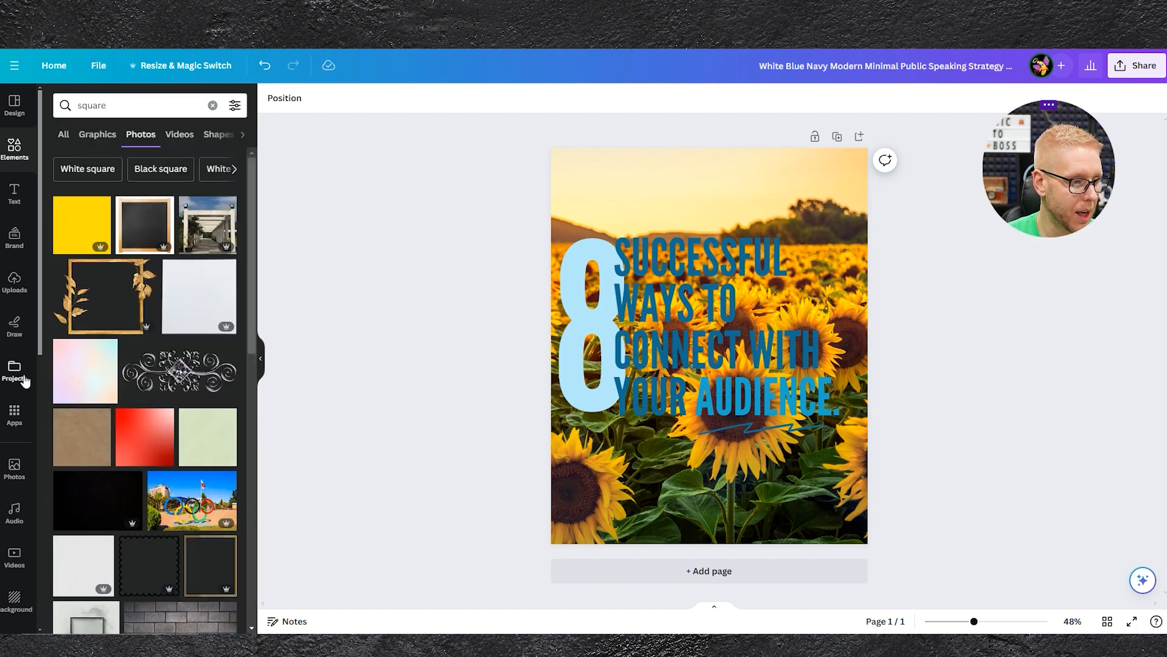
{"action": "left_click", "coordinate": [63, 136]}
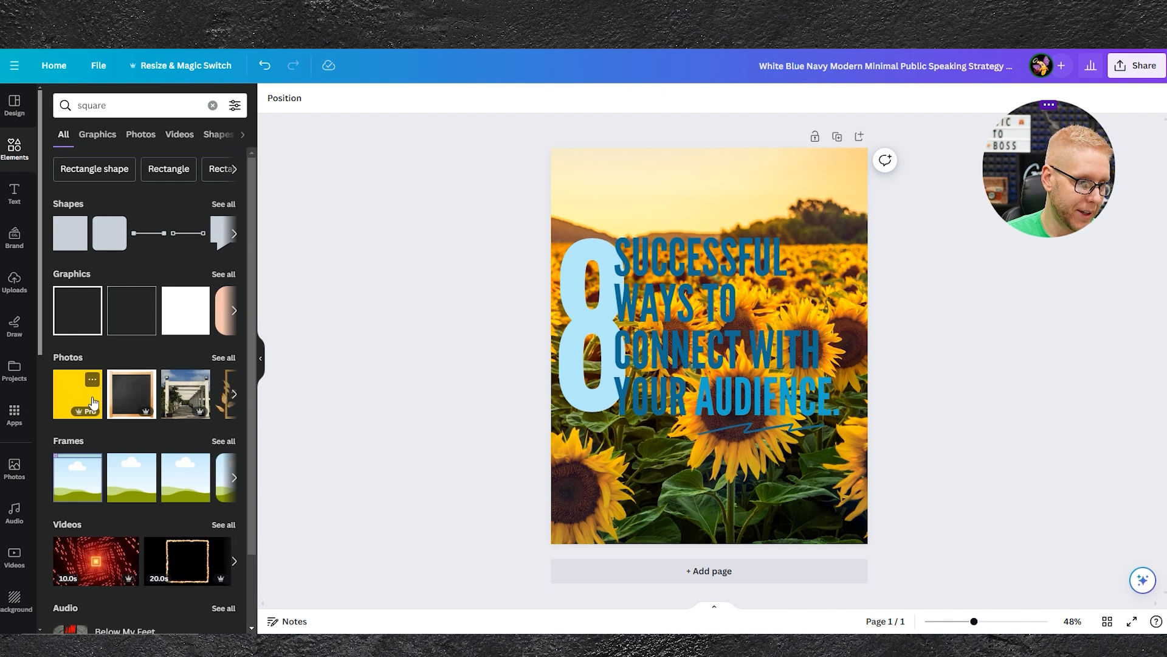
{"action": "scroll", "coordinate": [197, 429], "scroll_direction": "down", "scroll_amount": 2}
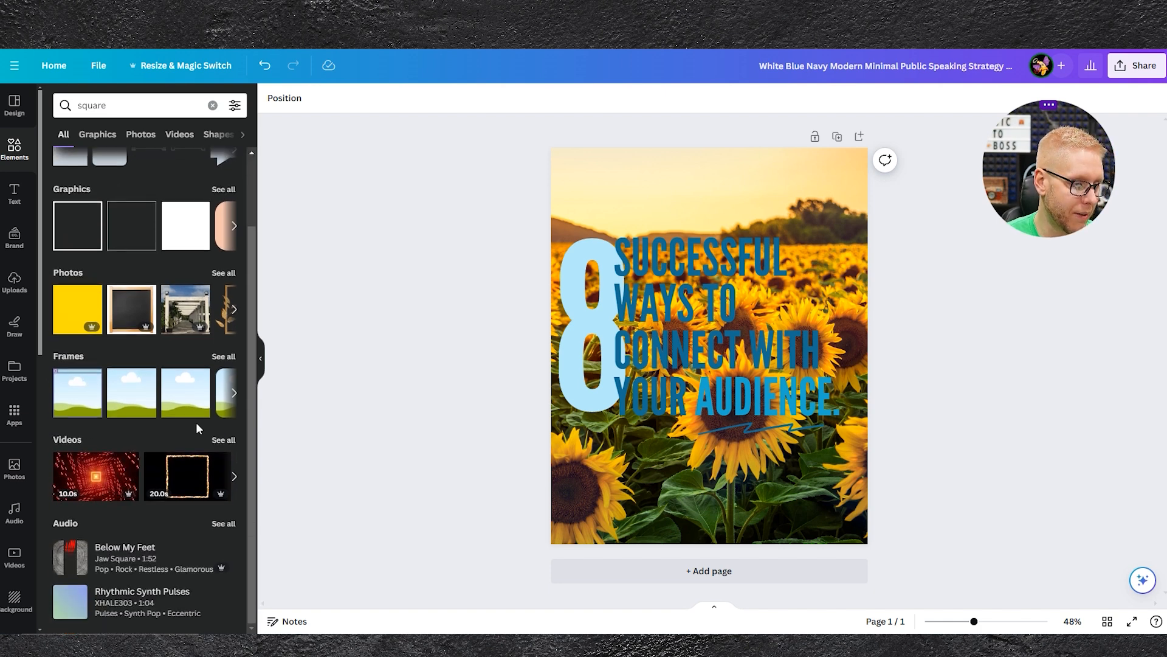
{"action": "scroll", "coordinate": [119, 418], "scroll_direction": "up", "scroll_amount": 2}
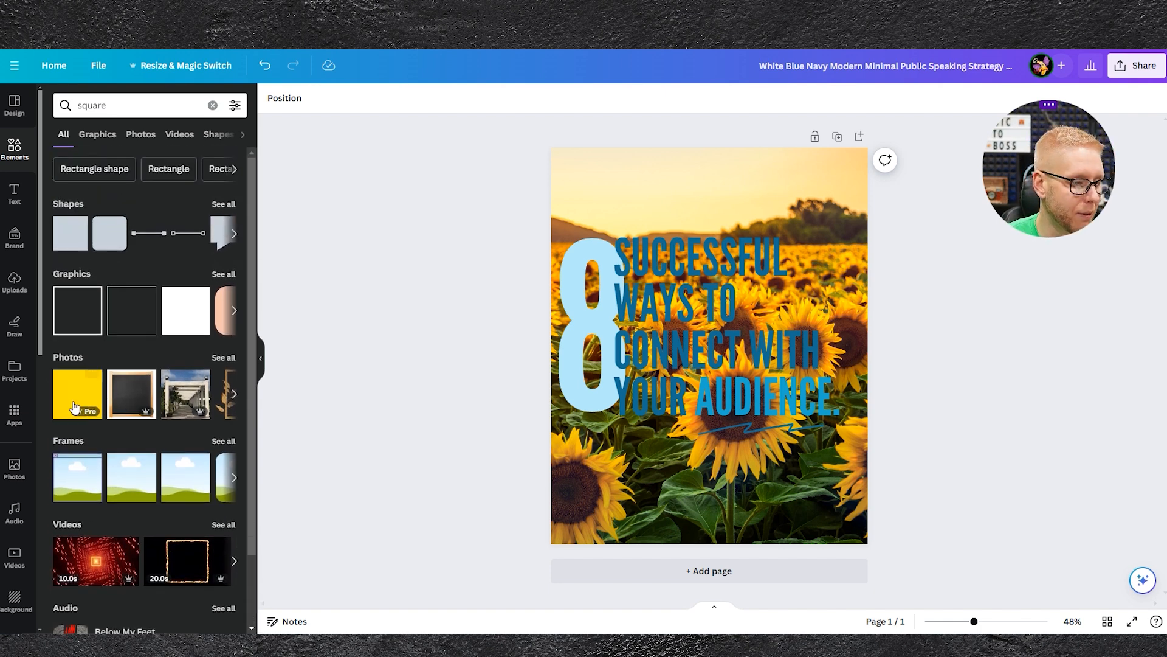
{"action": "left_click", "coordinate": [69, 242]}
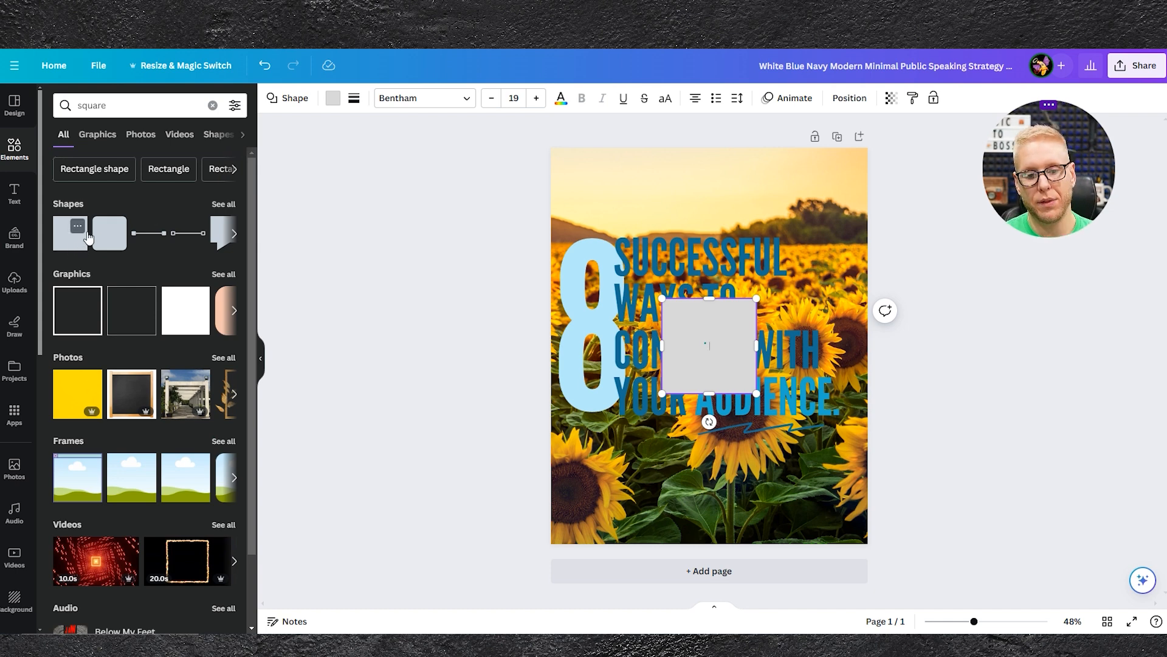
Stretch the square into a larger box that covers the title text and its underline.
{"action": "left_click_drag", "start_coordinate": [756, 298], "coordinate": [844, 226]}
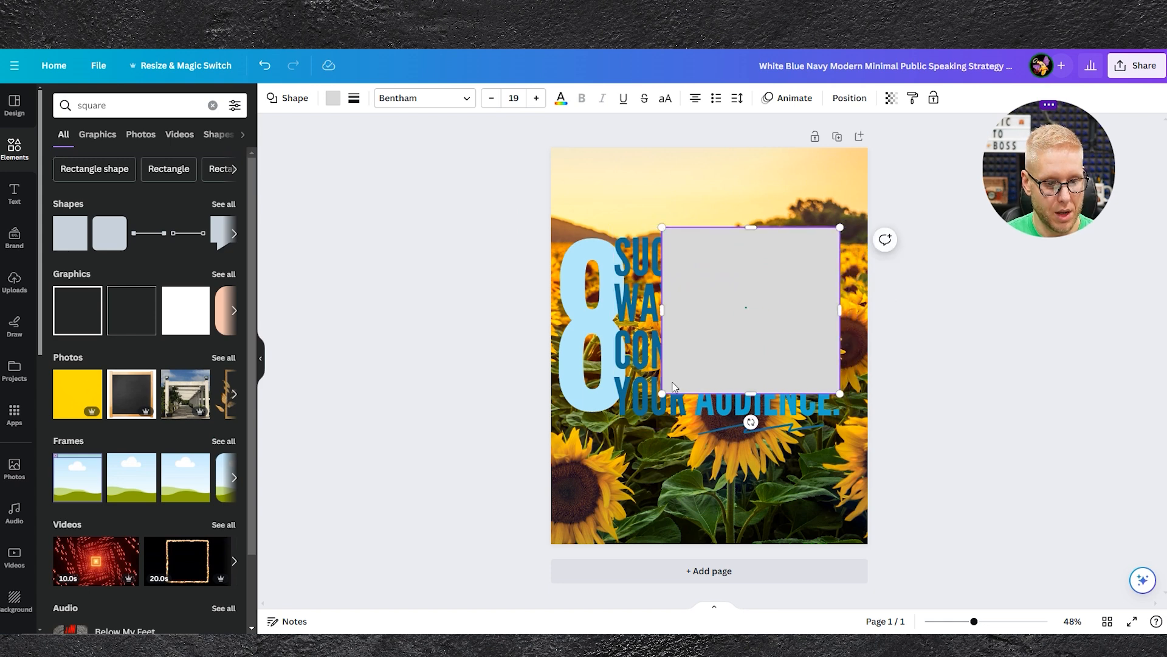
{"action": "left_click_drag", "start_coordinate": [664, 399], "coordinate": [618, 463]}
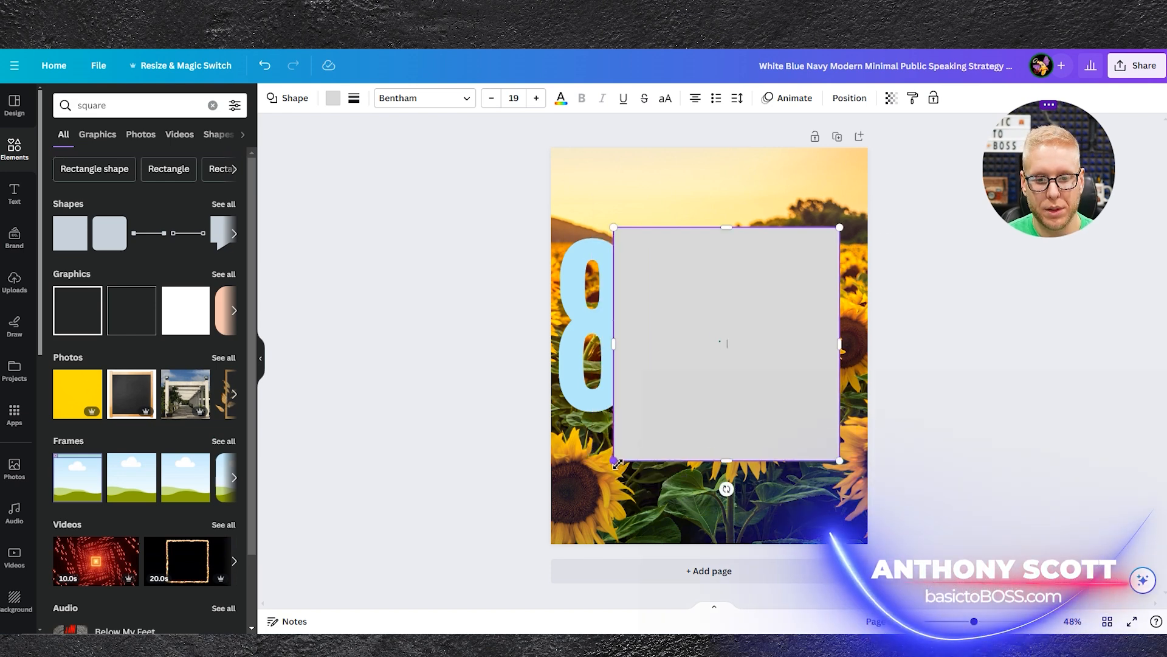
{"action": "mouse_move", "coordinate": [721, 302]}
{"action": "left_mouse_down"}
{"action": "mouse_move", "coordinate": [717, 292]}
{"action": "mouse_move", "coordinate": [733, 294]}
{"action": "left_mouse_up"}
Set the title text color to the pale cream taken from the sunflower photo's colors.
{"action": "left_click", "coordinate": [633, 334]}
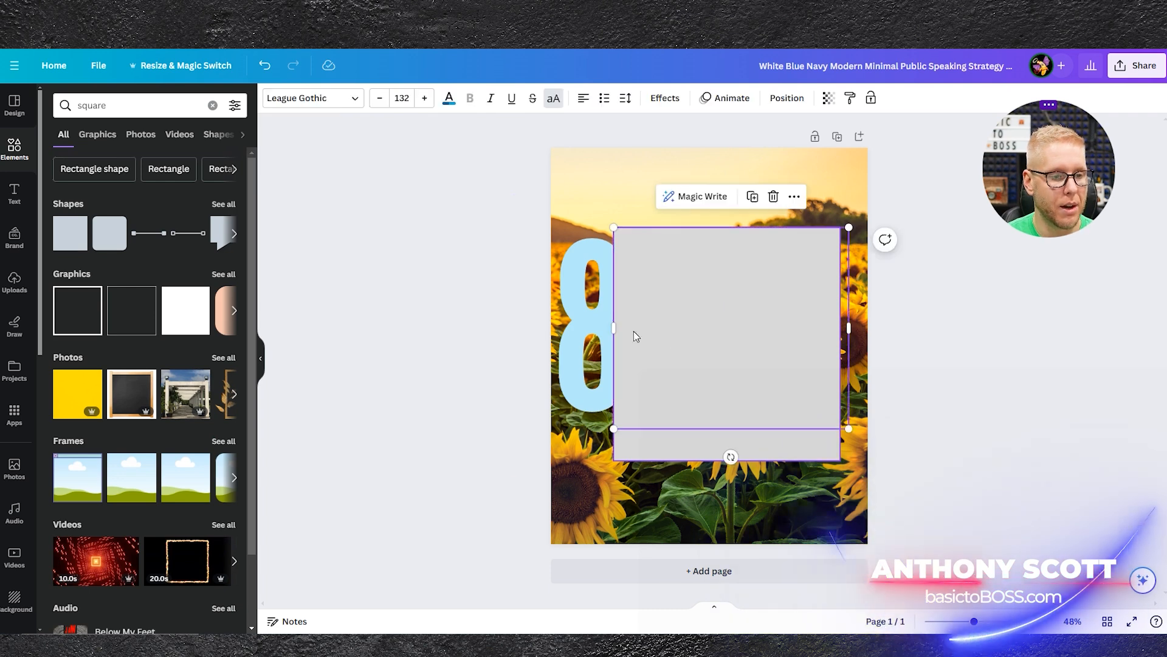
{"action": "left_click", "coordinate": [448, 105]}
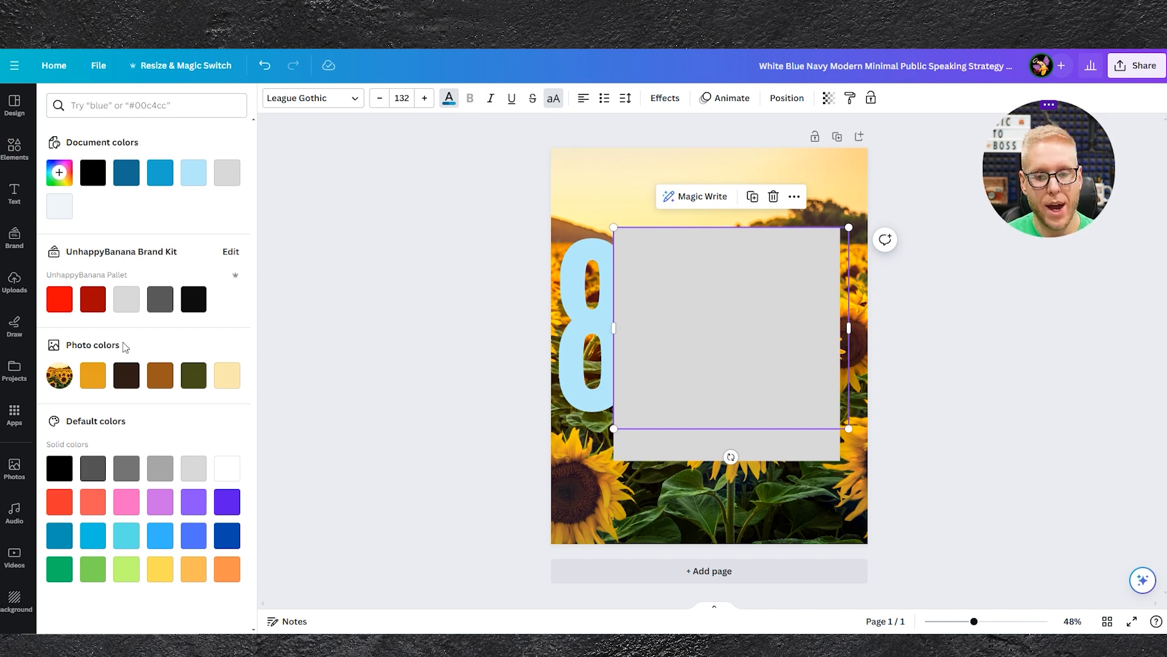
{"action": "left_click", "coordinate": [223, 382]}
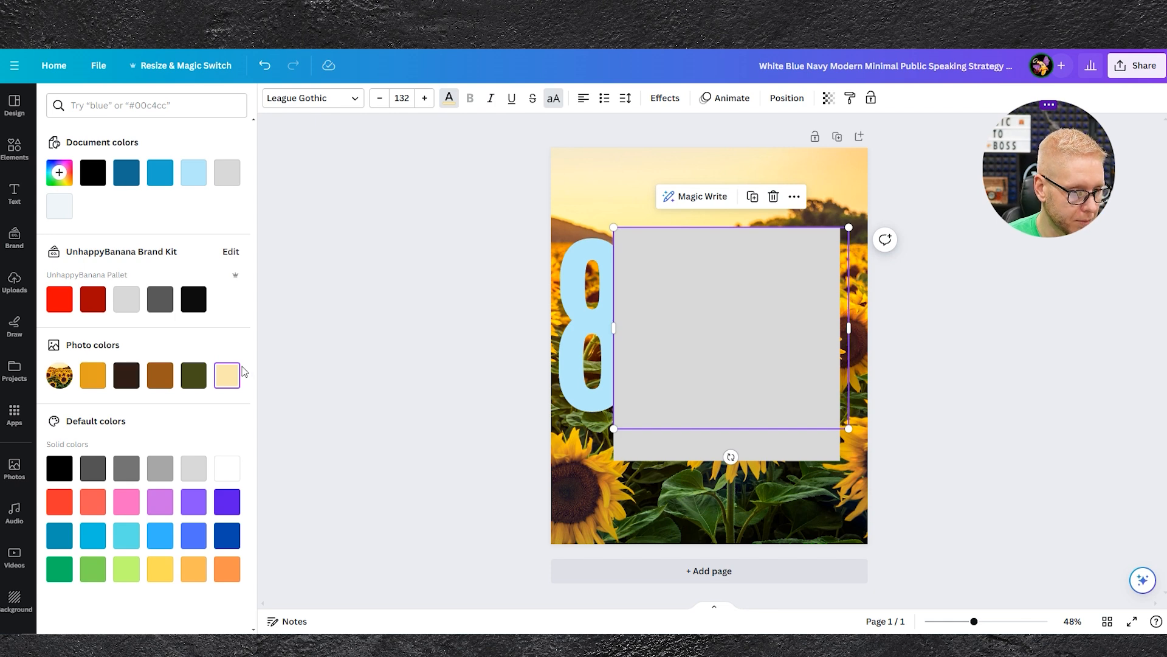
Set both the square's text color and its fill to the photo's pale cream, #FCE9AF.
{"action": "left_click", "coordinate": [721, 404]}
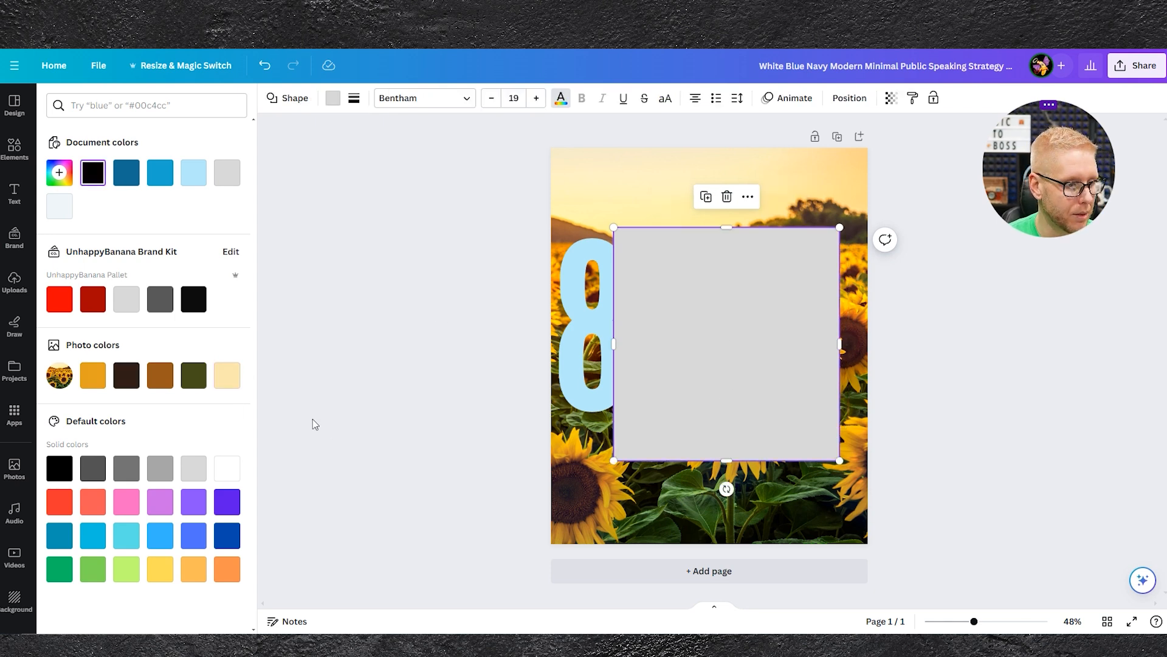
{"action": "left_click", "coordinate": [59, 172]}
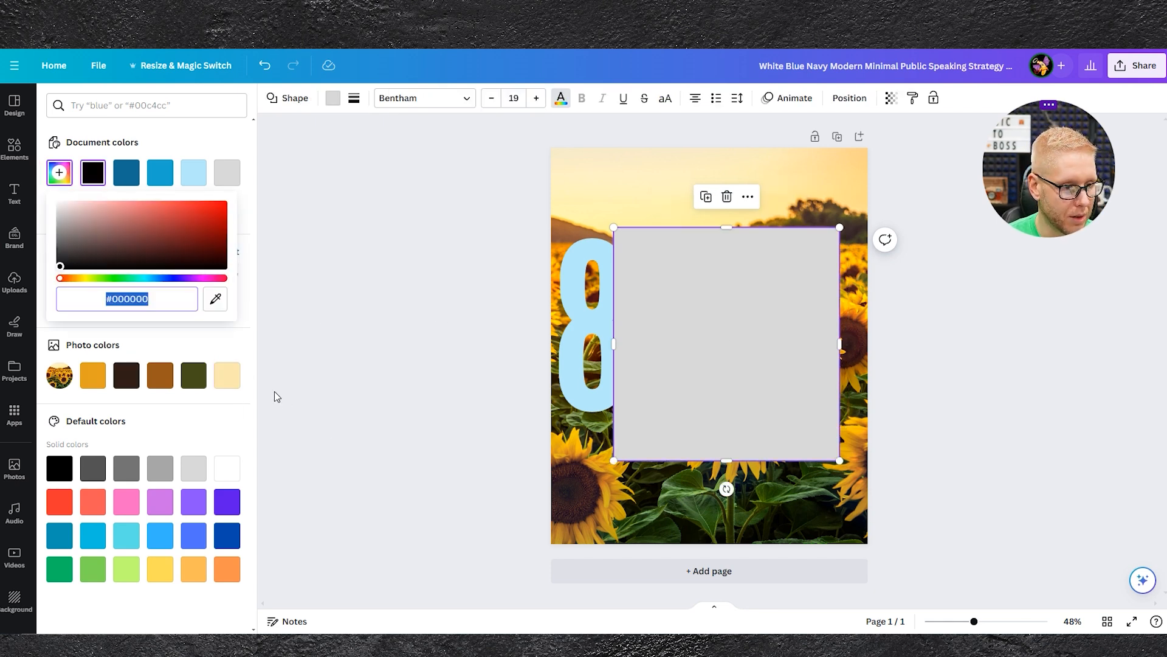
{"action": "left_click", "coordinate": [206, 306]}
{"action": "left_click", "coordinate": [228, 374]}
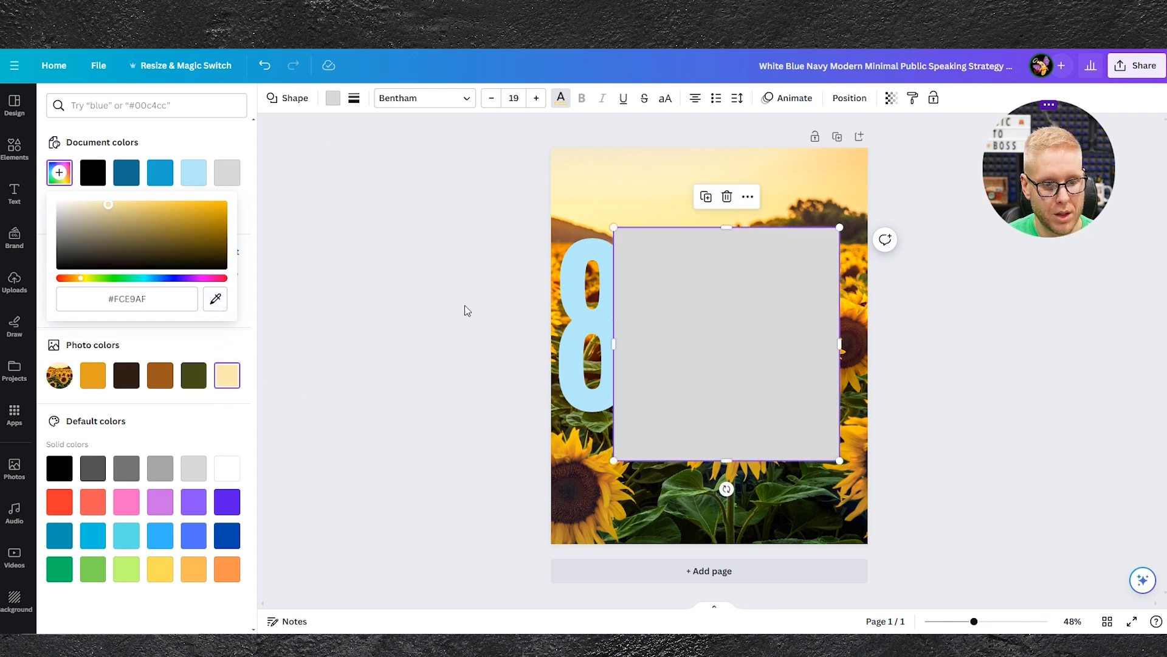
{"action": "left_click", "coordinate": [476, 313]}
{"action": "left_click", "coordinate": [333, 104]}
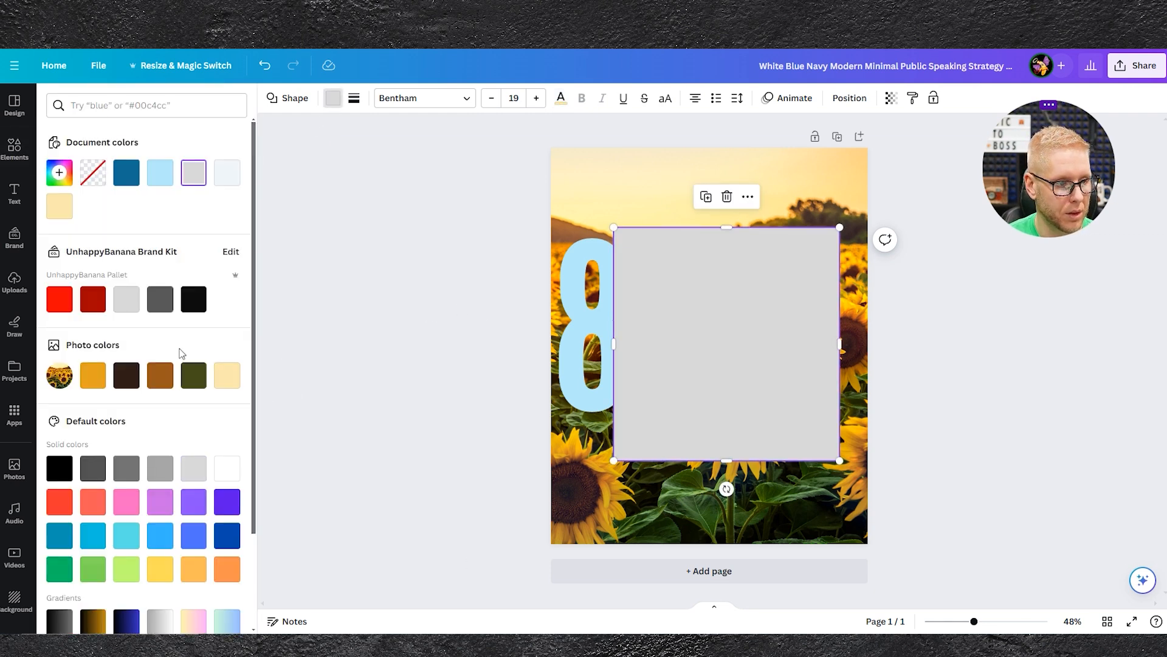
{"action": "left_click", "coordinate": [59, 206]}
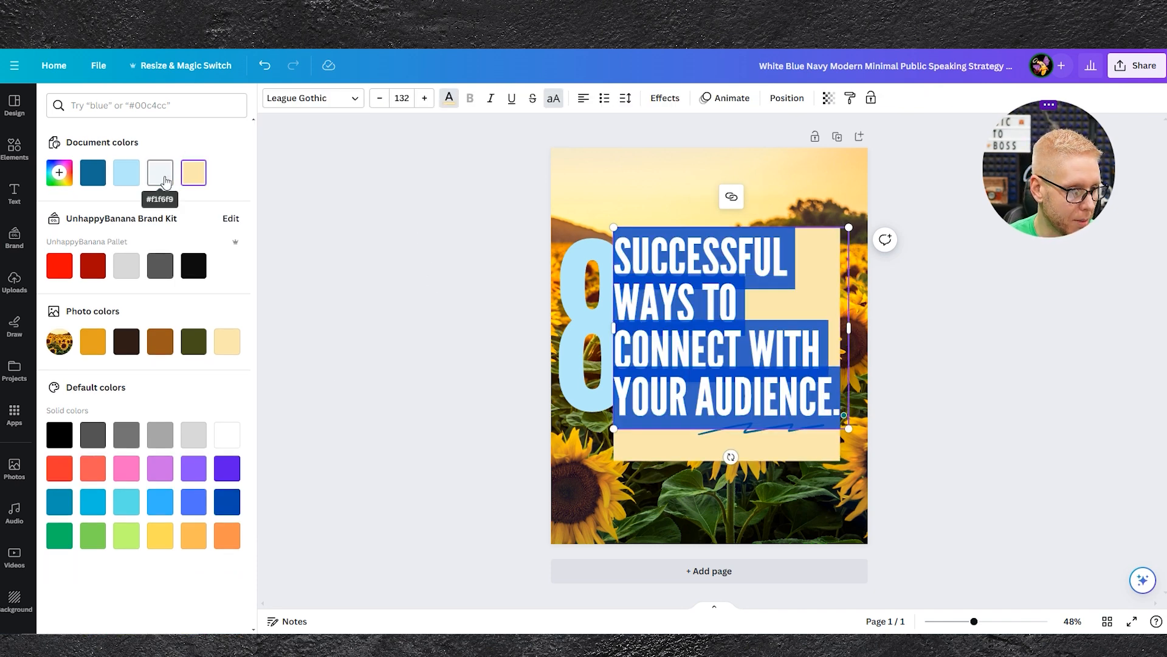
Color the title text with the sunflower photo's brown and move the title slightly down inside the cream box.
{"action": "left_click", "coordinate": [160, 342]}
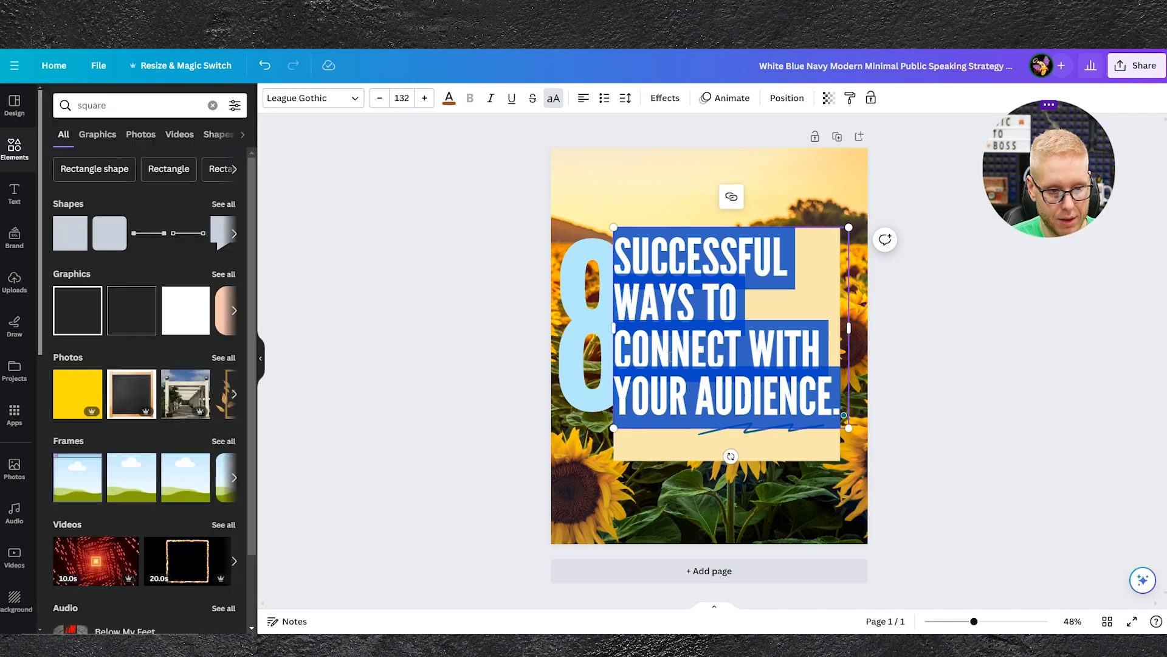
{"action": "left_click", "coordinate": [955, 374]}
{"action": "left_click_drag", "start_coordinate": [675, 305], "coordinate": [669, 315]}
Reposition and resize the cream box to frame the title, and move the blue underline below the last title line.
{"action": "left_click", "coordinate": [827, 236]}
{"action": "left_click_drag", "start_coordinate": [842, 232], "coordinate": [816, 237]}
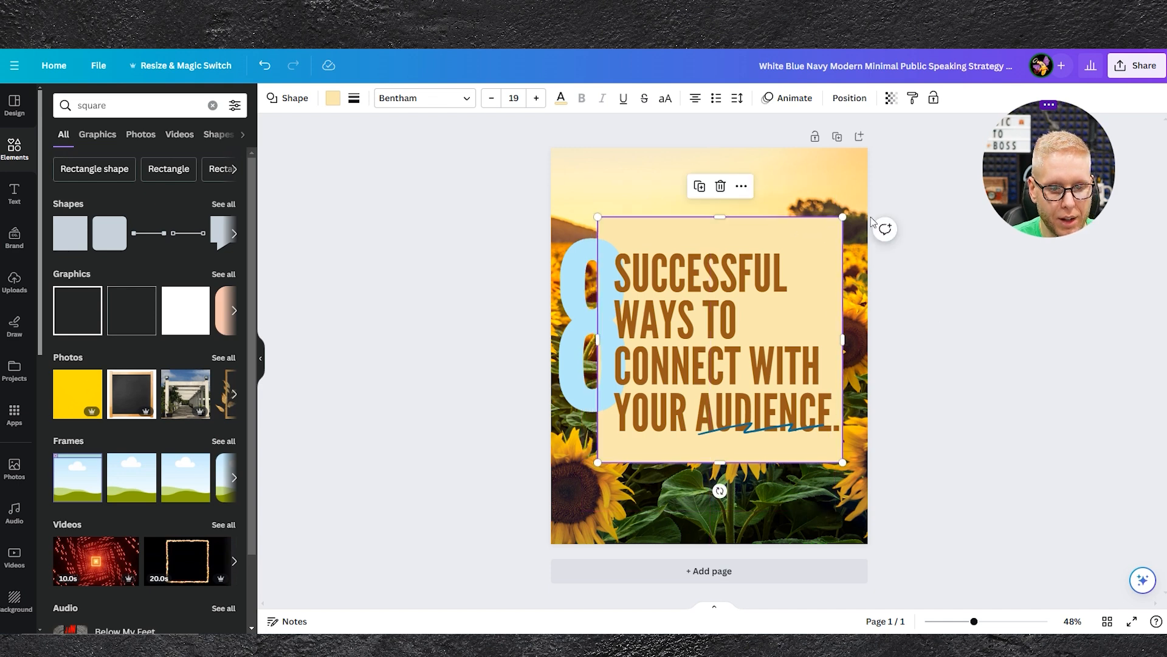
{"action": "mouse_move", "coordinate": [731, 219]}
{"action": "left_mouse_down"}
{"action": "mouse_move", "coordinate": [721, 249]}
{"action": "mouse_move", "coordinate": [719, 228]}
{"action": "left_mouse_up"}
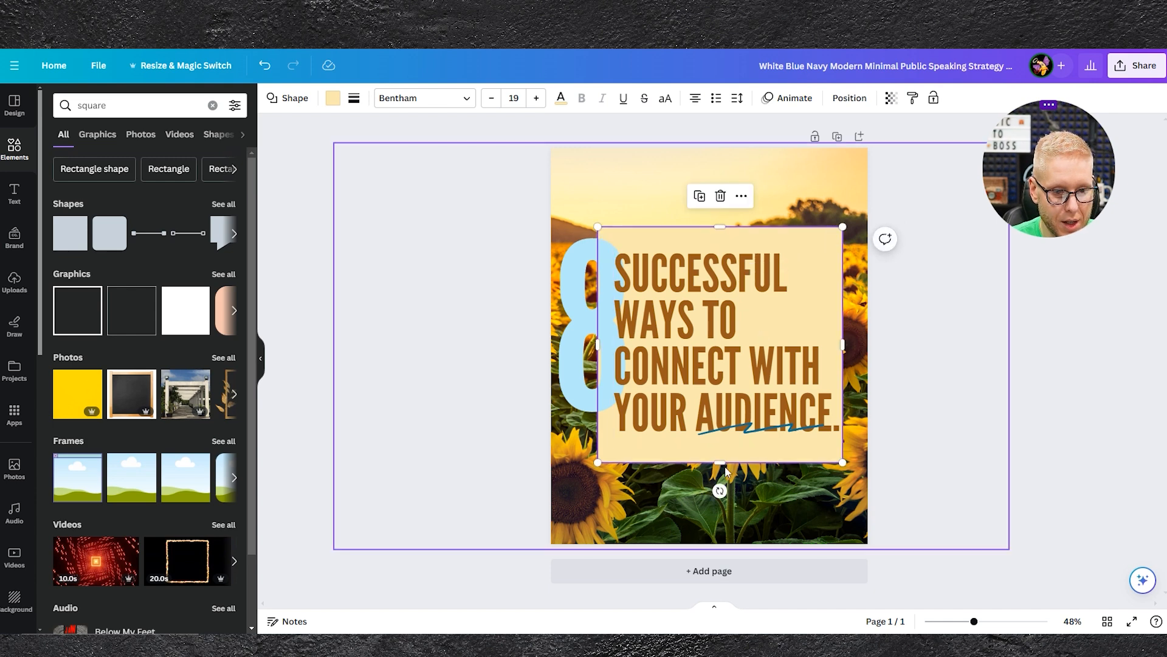
{"action": "left_click_drag", "start_coordinate": [723, 463], "coordinate": [745, 445]}
{"action": "left_click", "coordinate": [744, 429]}
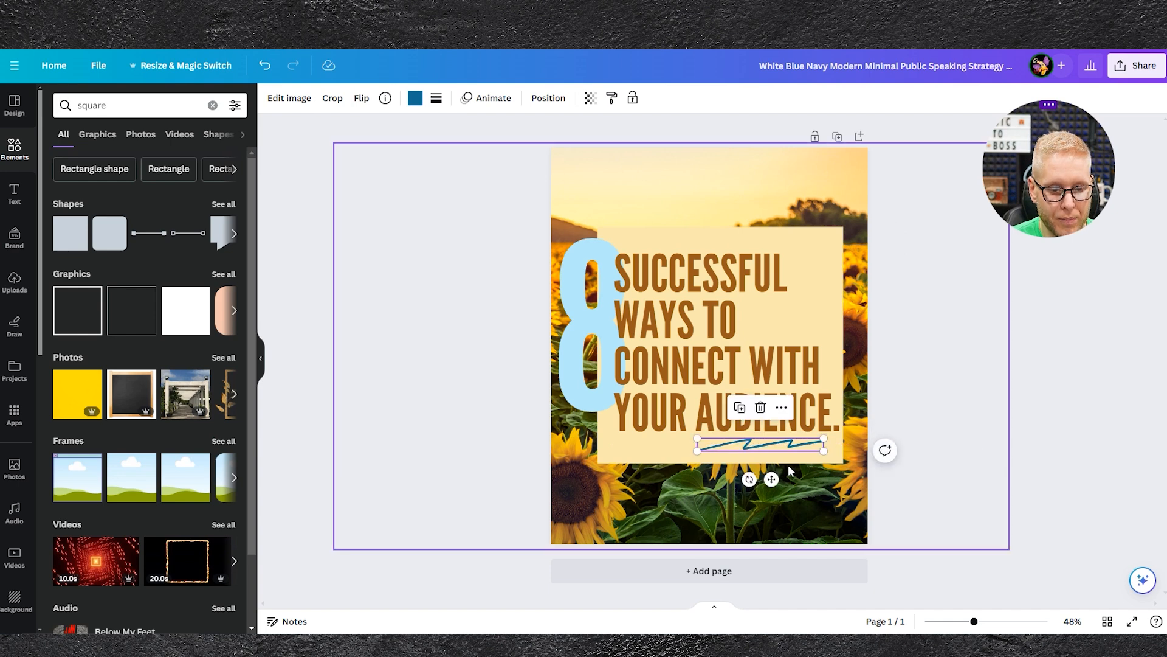
{"action": "left_click", "coordinate": [1032, 407]}
Set the transparency of the cream box behind the title to 78.
{"action": "left_click", "coordinate": [800, 249]}
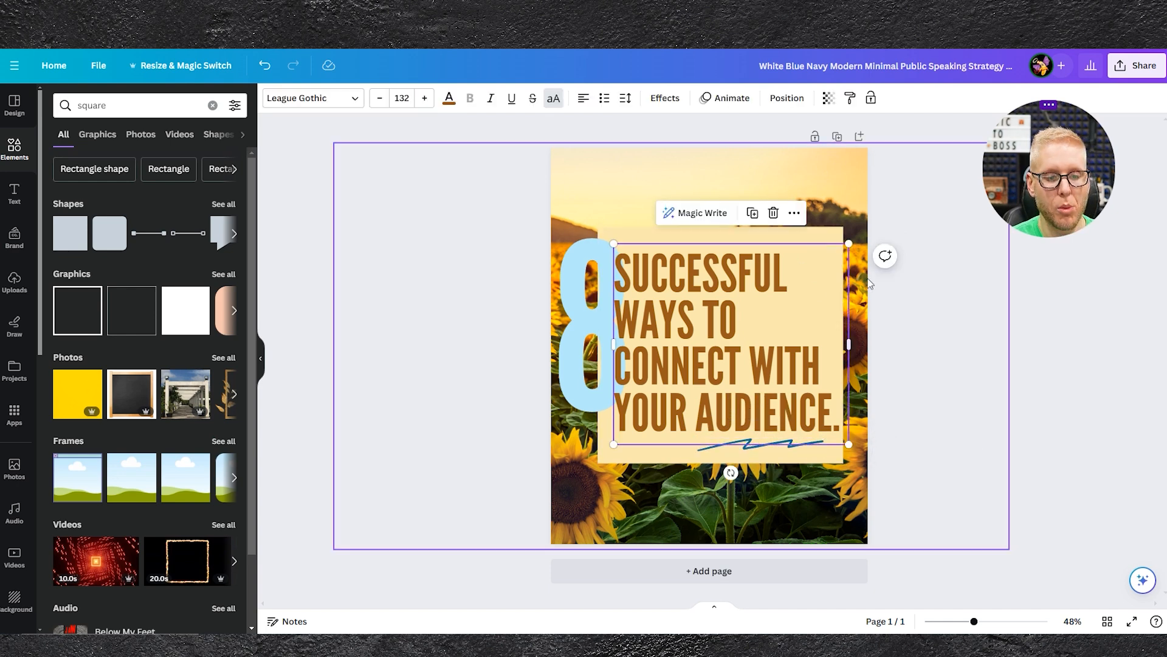
{"action": "left_click", "coordinate": [798, 241]}
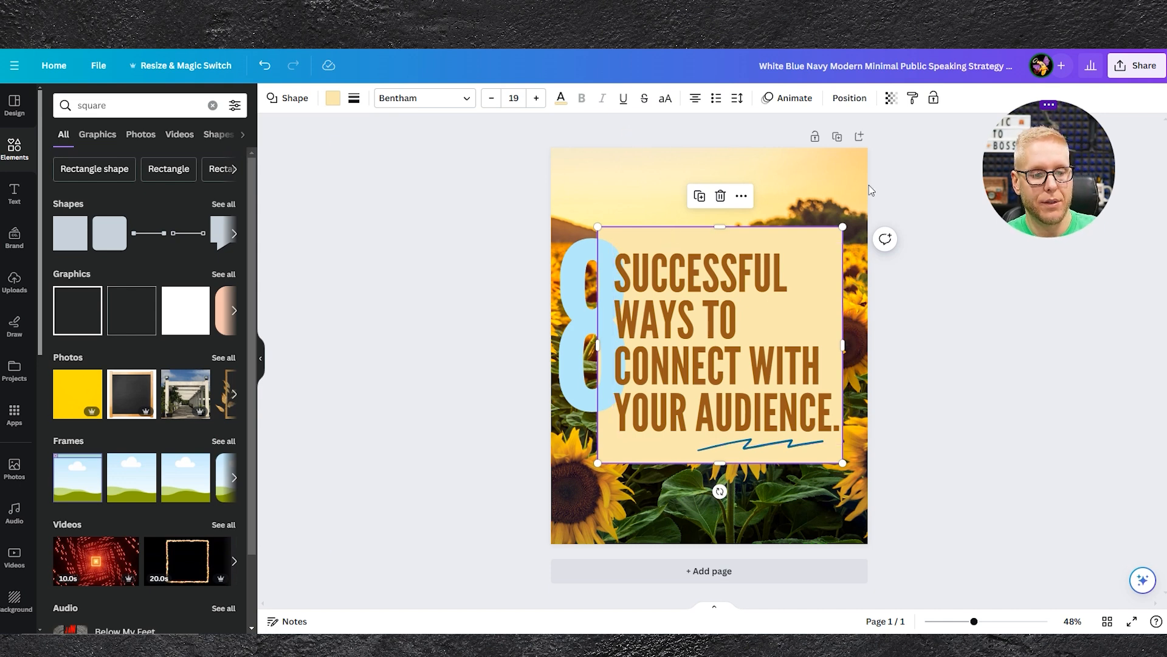
{"action": "left_click", "coordinate": [892, 101]}
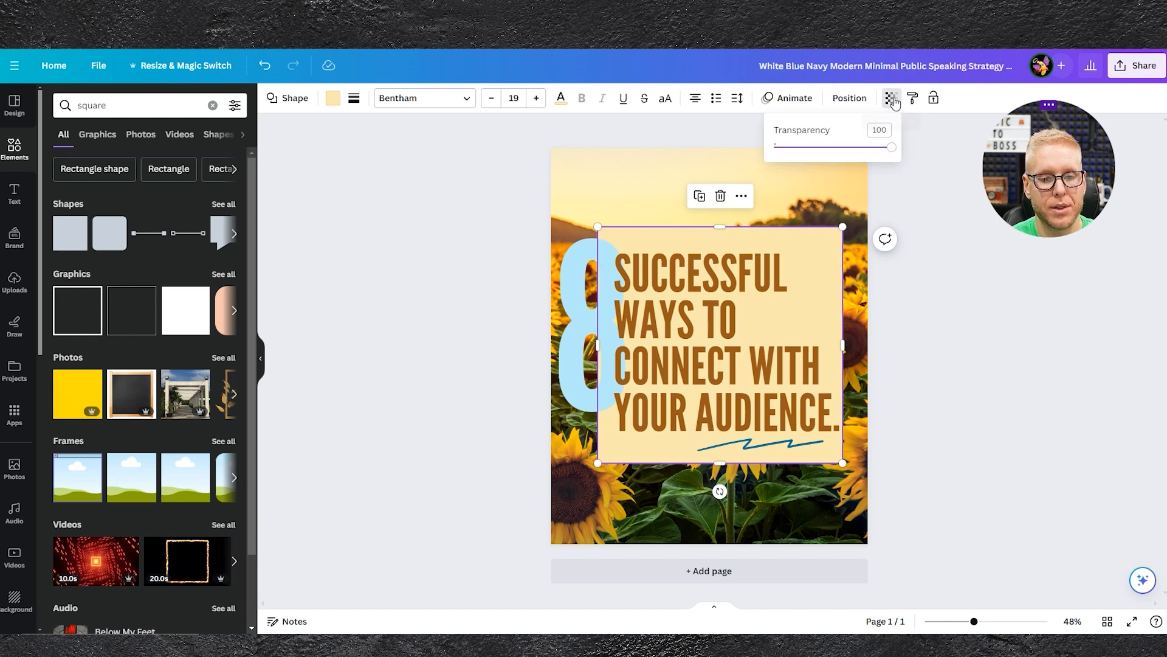
{"action": "left_click", "coordinate": [832, 147]}
{"action": "left_click_drag", "start_coordinate": [833, 152], "coordinate": [862, 177]}
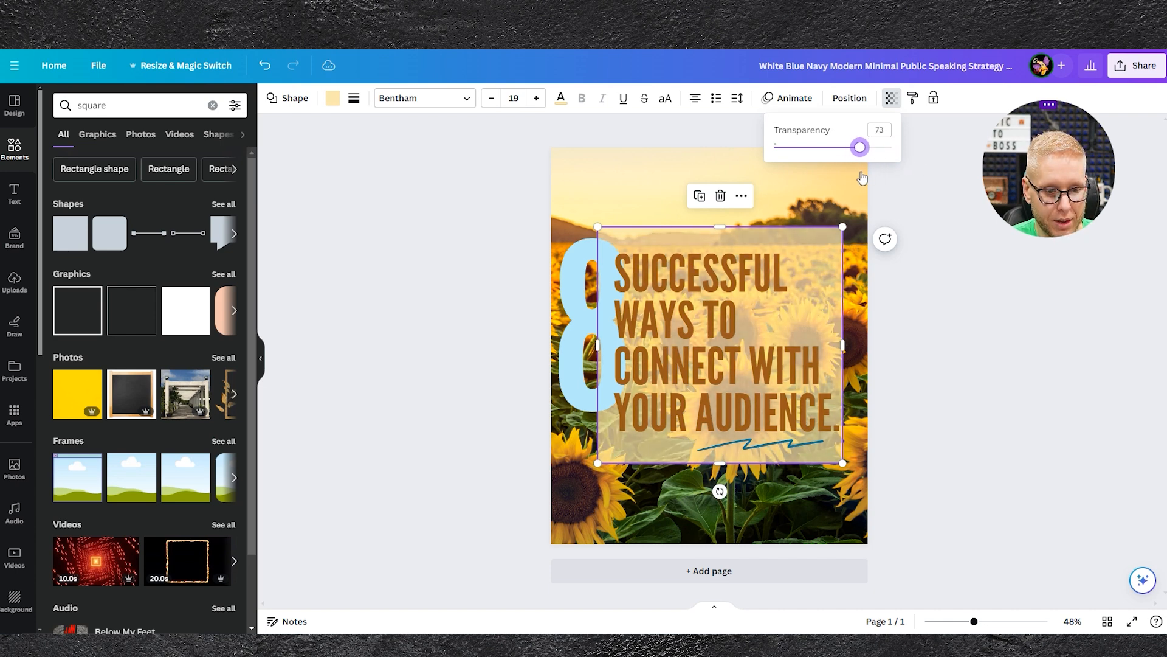
{"action": "left_click", "coordinate": [859, 171]}
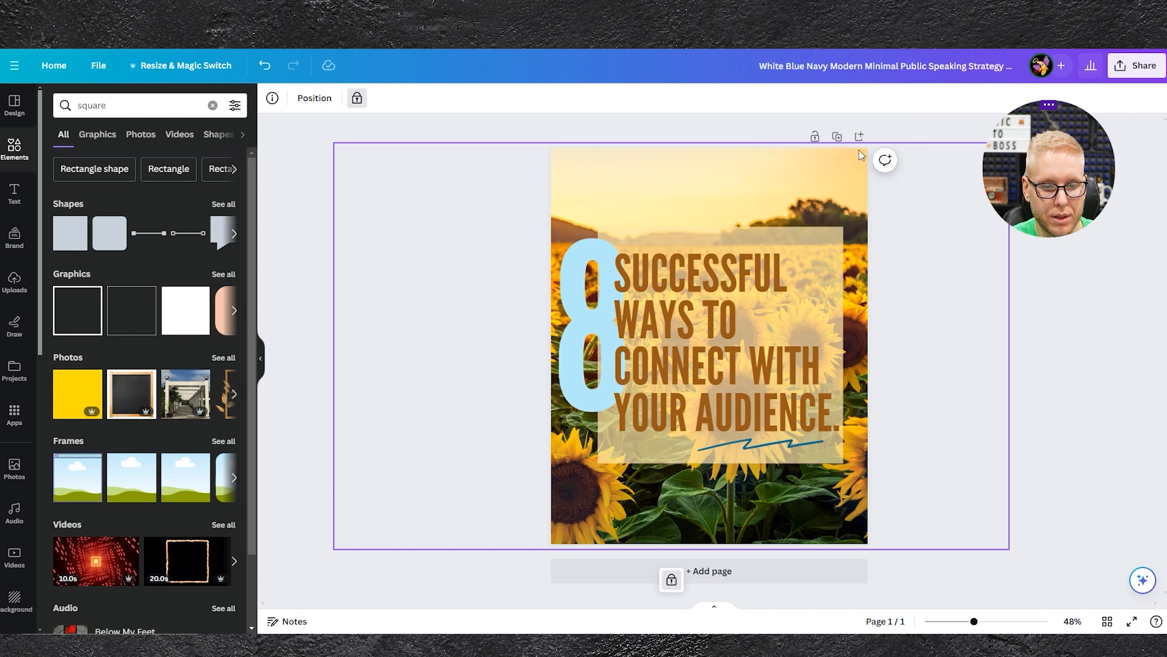
{"action": "left_click", "coordinate": [830, 232]}
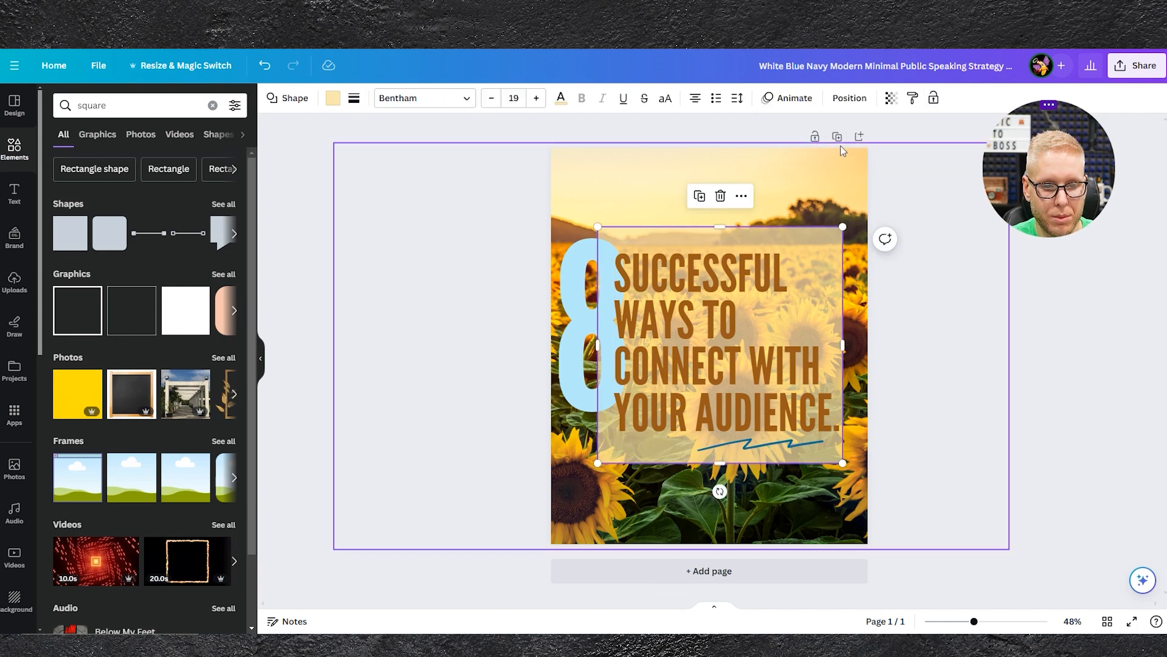
{"action": "left_click", "coordinate": [891, 99]}
{"action": "left_click_drag", "start_coordinate": [856, 154], "coordinate": [868, 158]}
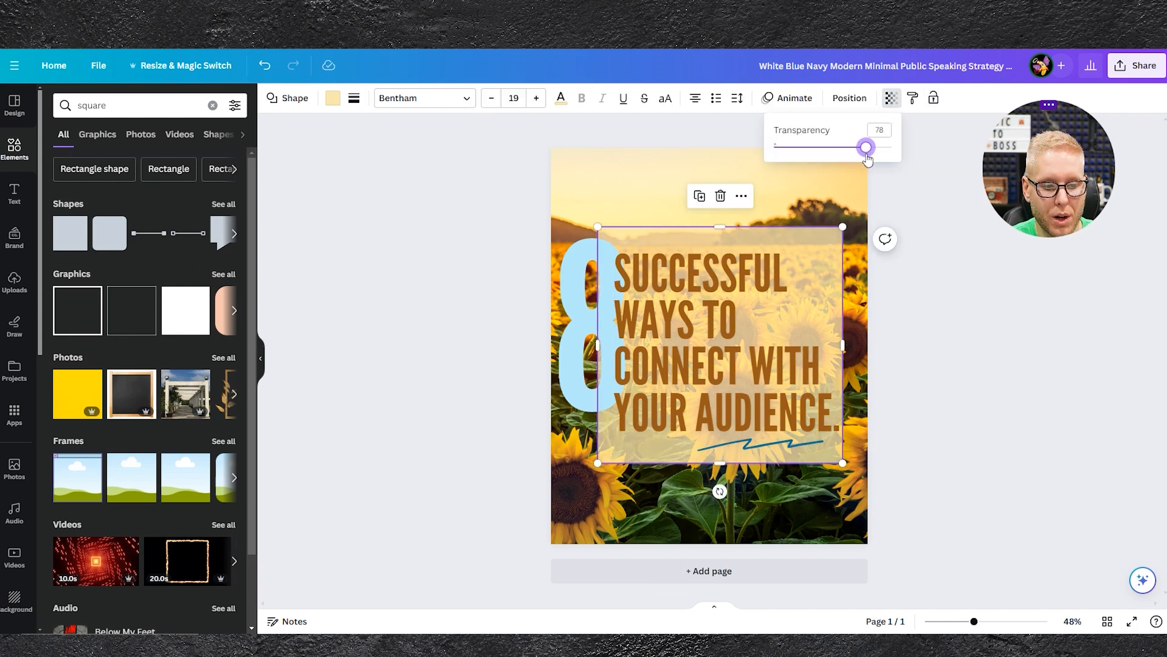
Change the fill of the box behind the title to white from the default solid colors.
{"action": "left_click", "coordinate": [332, 98]}
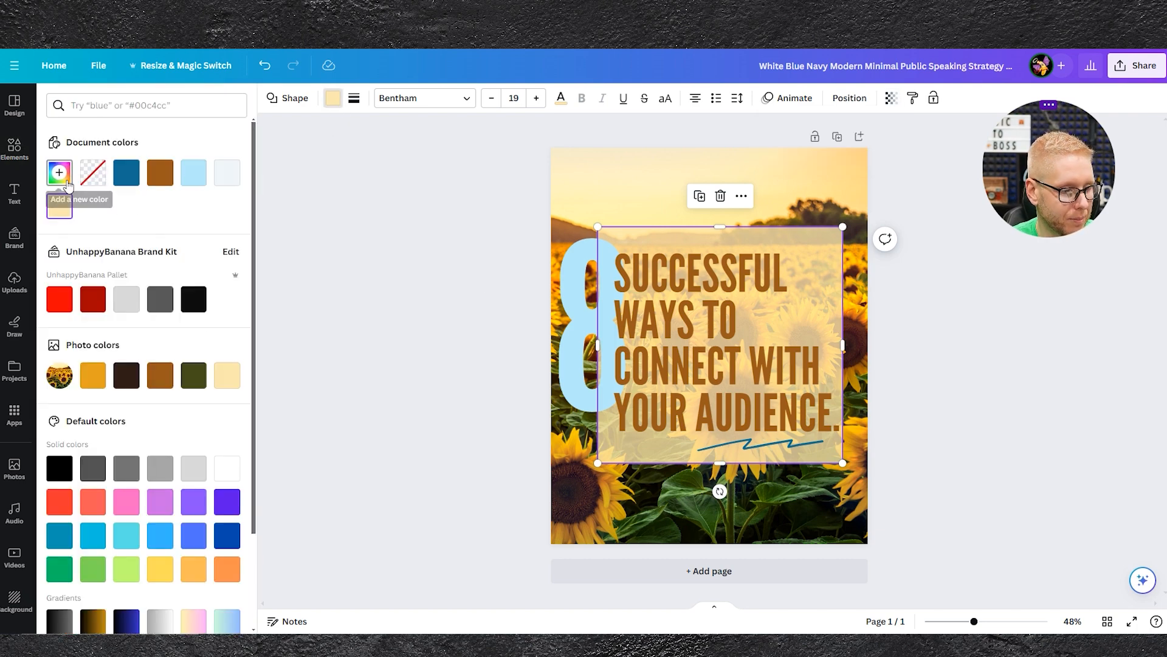
{"action": "left_click", "coordinate": [226, 469]}
{"action": "key", "text": "Escape"}
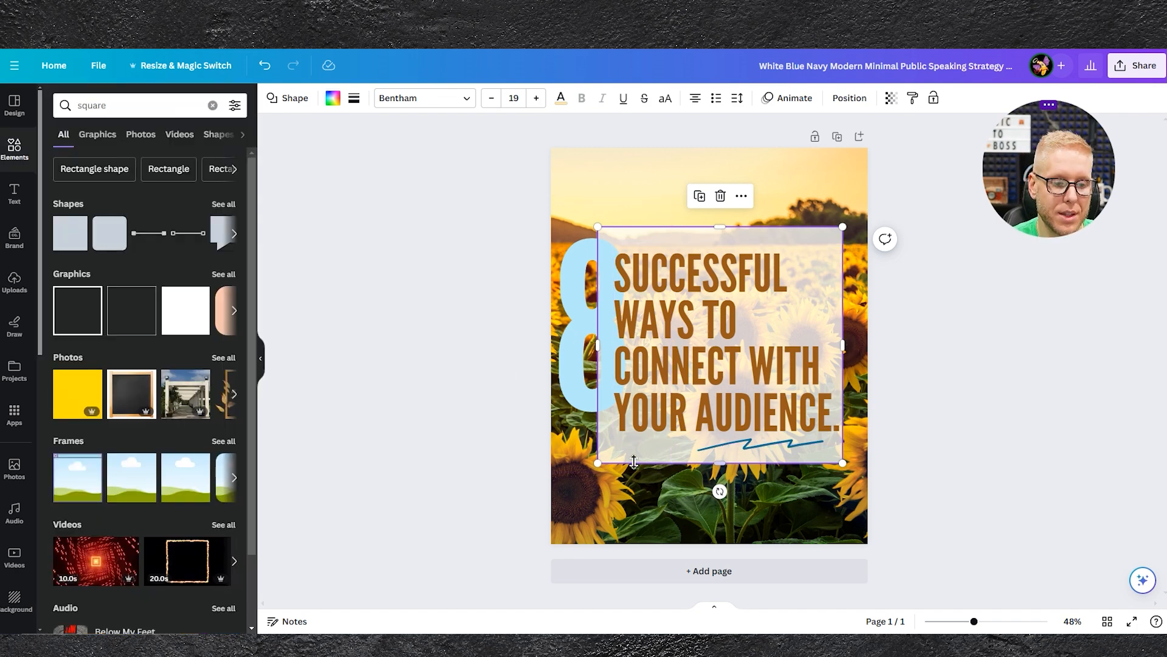
Recolor the large number 8 with the photo's pale cream after trying its dark green and brown.
{"action": "left_click", "coordinate": [581, 332]}
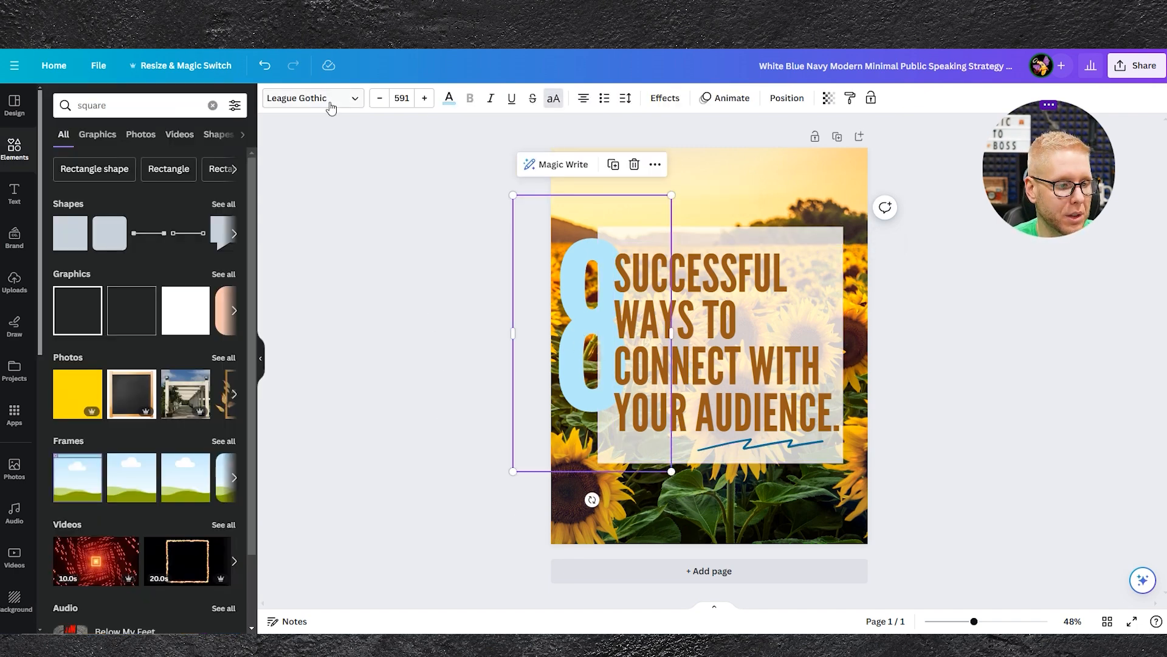
{"action": "left_click", "coordinate": [448, 98]}
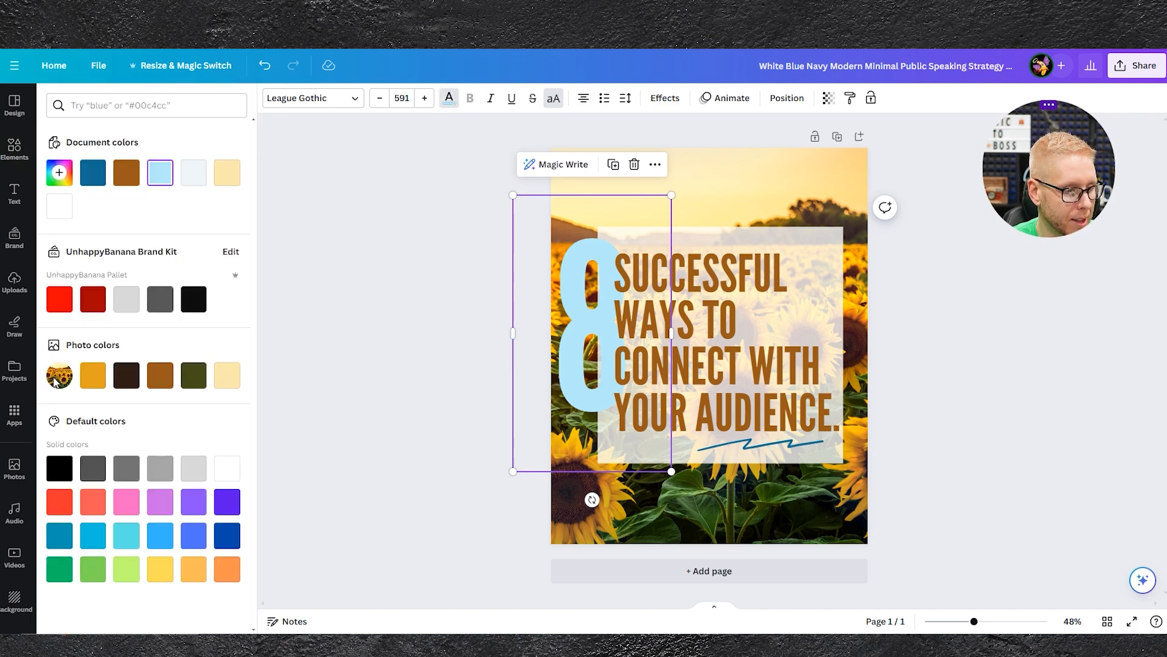
{"action": "left_click", "coordinate": [193, 375]}
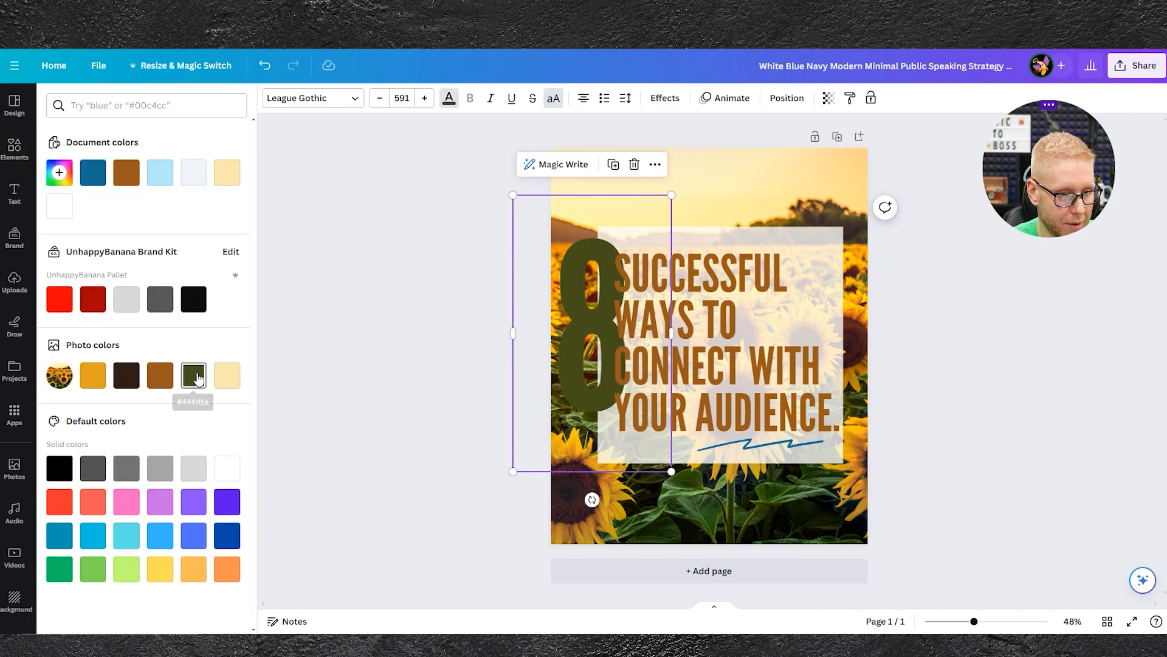
{"action": "left_click", "coordinate": [161, 383]}
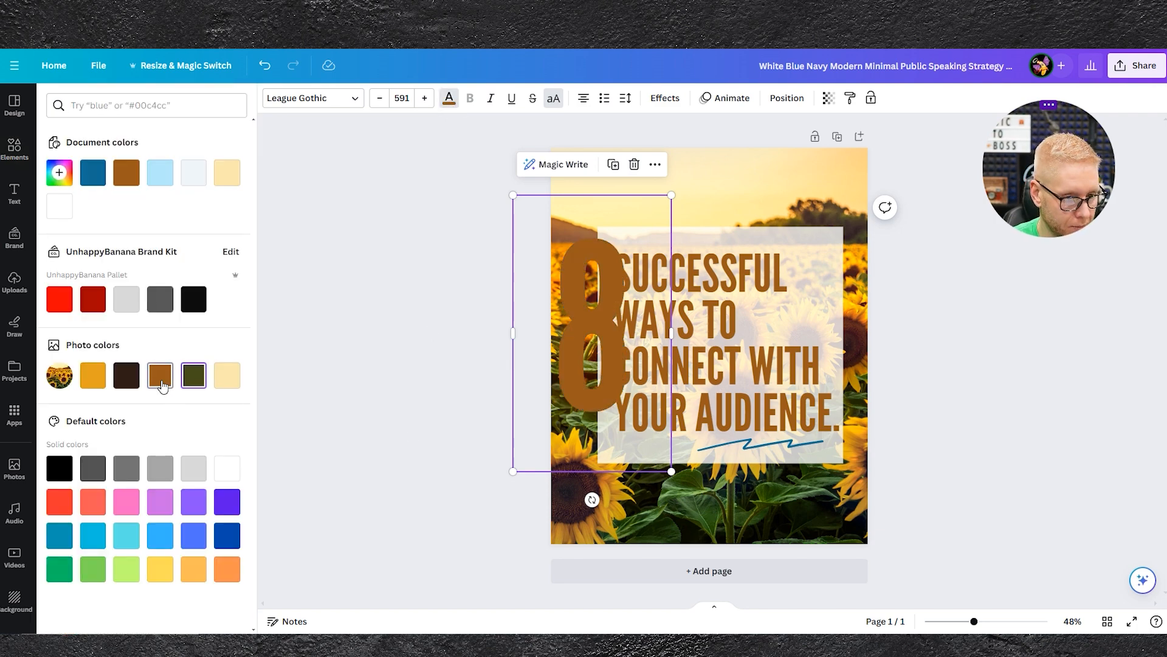
{"action": "left_click", "coordinate": [228, 381]}
{"action": "key", "text": "Escape"}
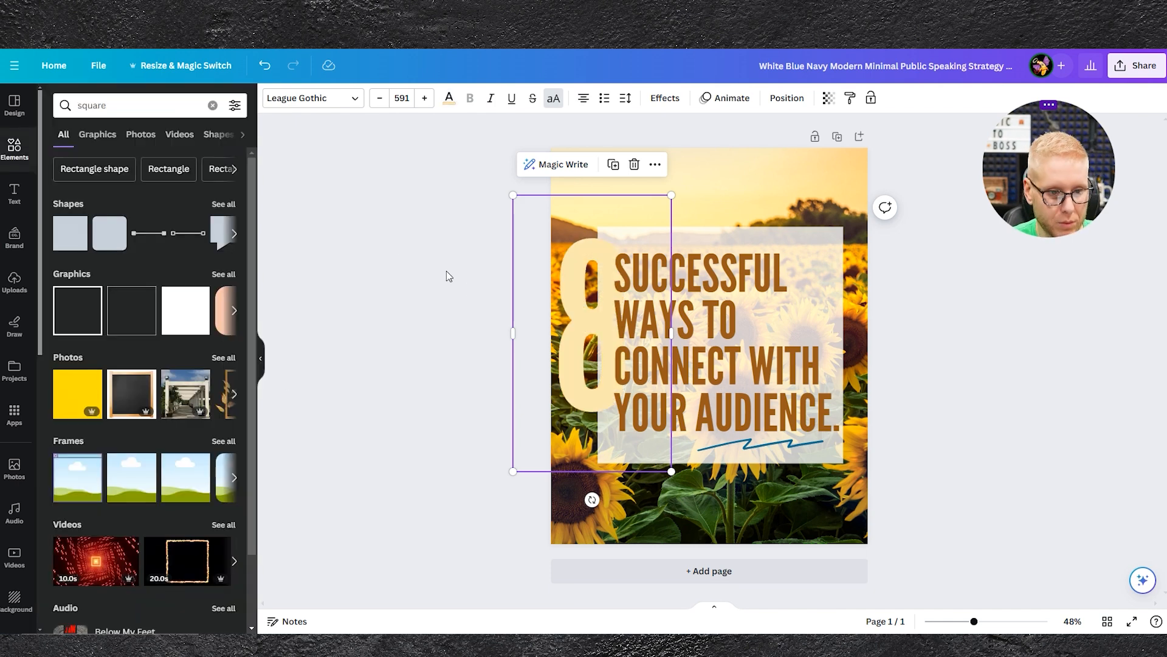
{"action": "left_click", "coordinate": [499, 318]}
Try the Shadow effect on the number 8 with offset 52 and direction 23.
{"action": "left_click", "coordinate": [588, 330]}
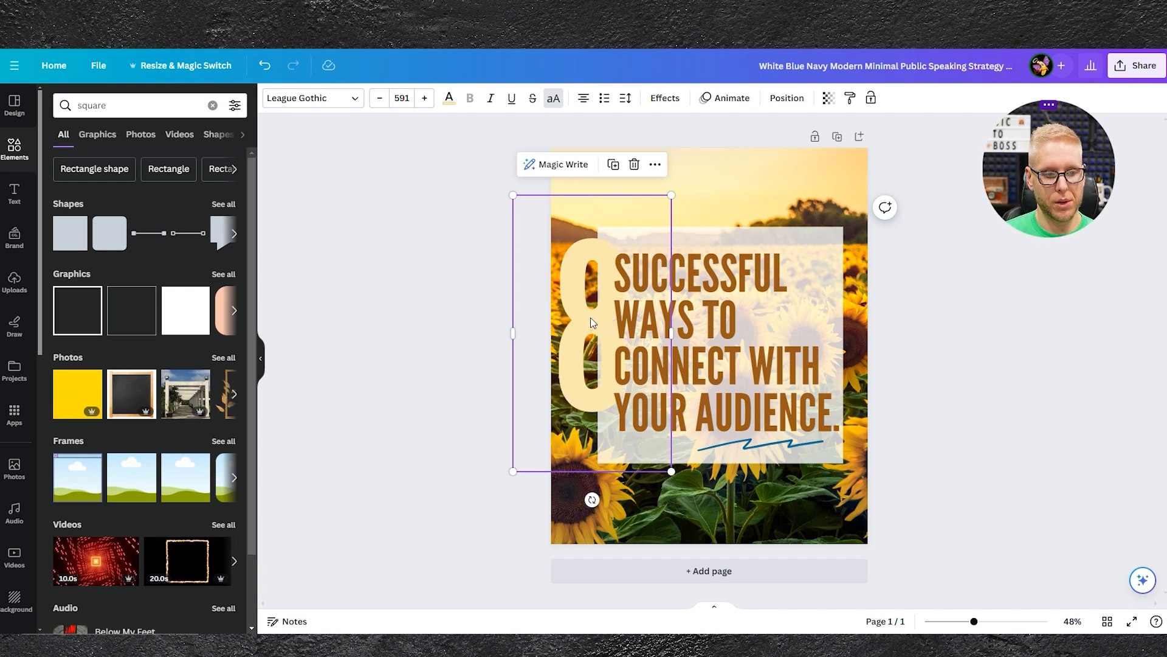
{"action": "left_click", "coordinate": [676, 104]}
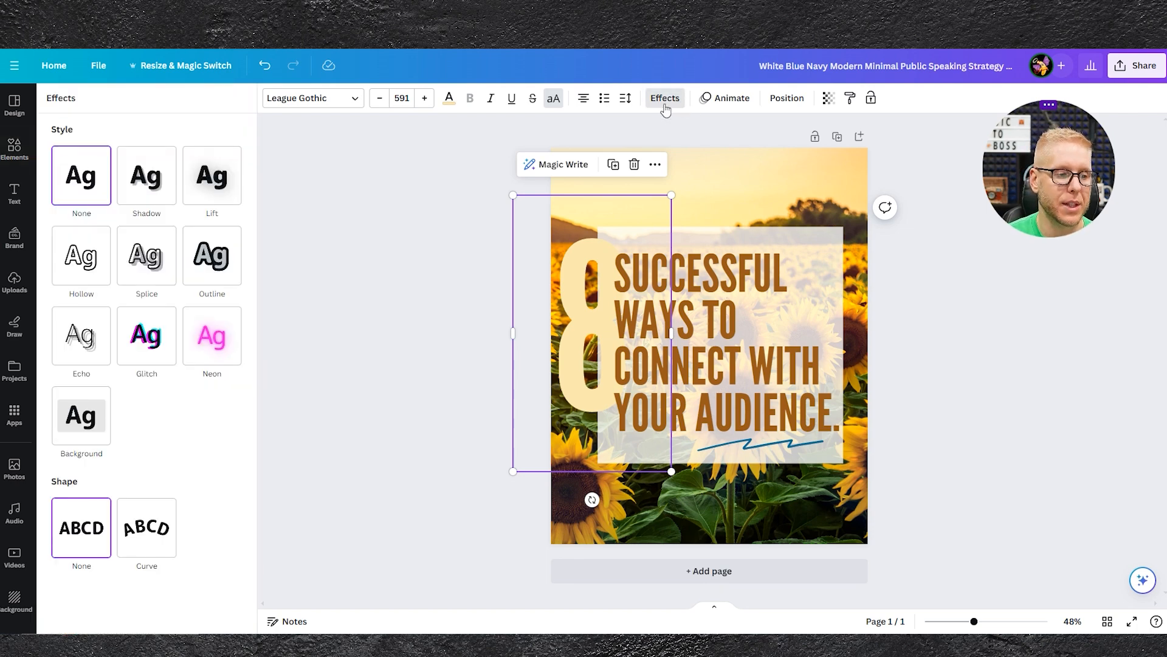
{"action": "left_click", "coordinate": [143, 185]}
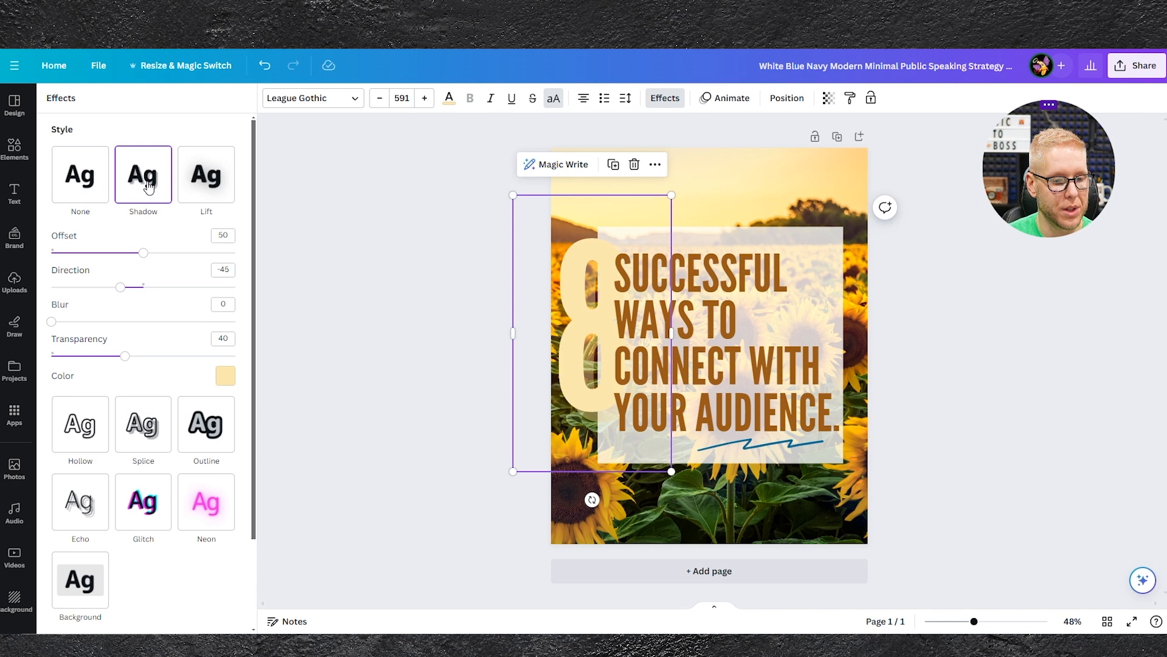
{"action": "mouse_move", "coordinate": [144, 255]}
{"action": "left_mouse_down"}
{"action": "mouse_move", "coordinate": [206, 254]}
{"action": "mouse_move", "coordinate": [110, 255]}
{"action": "mouse_move", "coordinate": [210, 254]}
{"action": "mouse_move", "coordinate": [50, 251]}
{"action": "mouse_move", "coordinate": [147, 253]}
{"action": "left_mouse_up"}
{"action": "left_click_drag", "start_coordinate": [124, 290], "coordinate": [156, 288]}
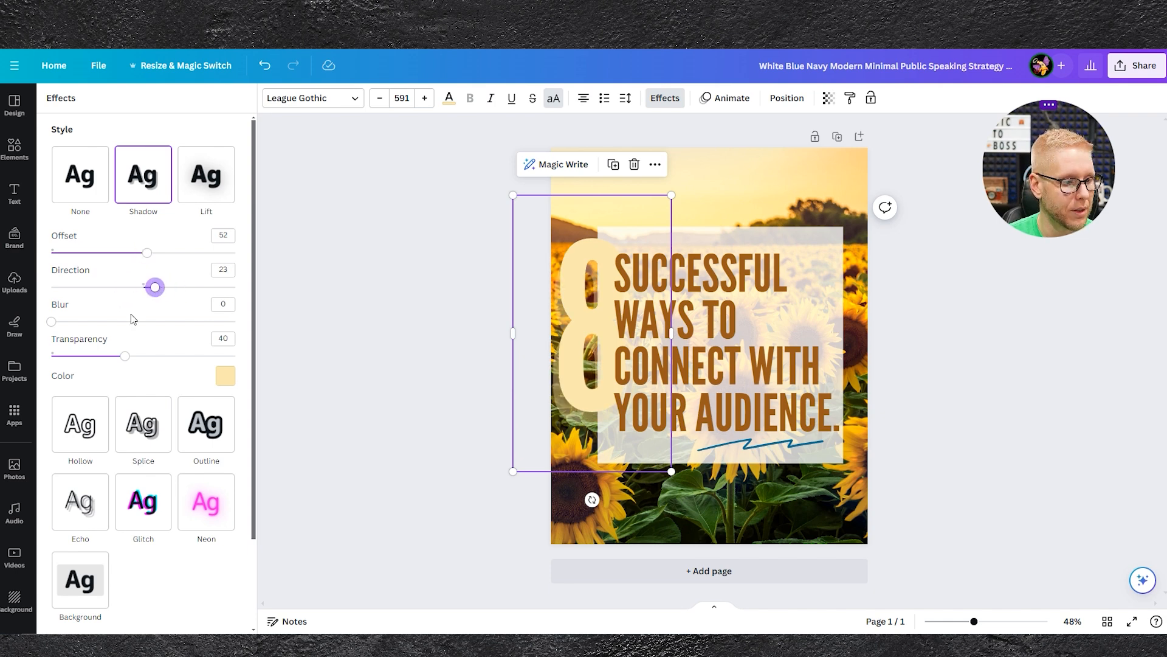
Try the Lift effect on the number 8 at intensities 40 and 51, and remove the effect.
{"action": "left_click", "coordinate": [205, 181]}
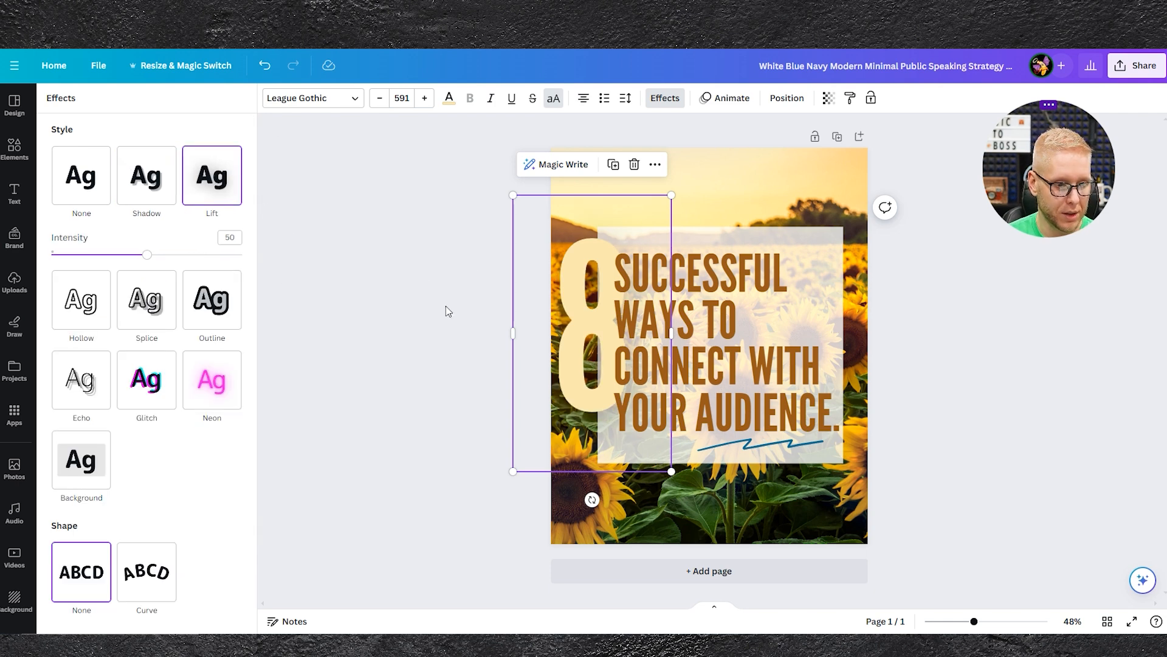
{"action": "left_click_drag", "start_coordinate": [148, 260], "coordinate": [130, 273]}
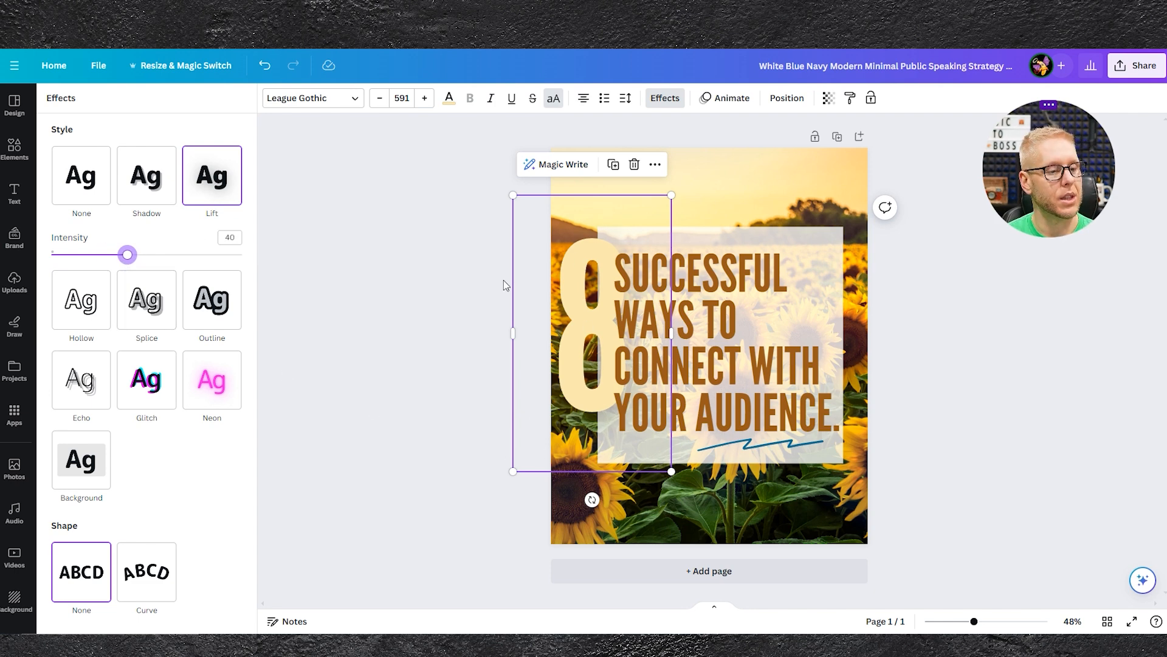
{"action": "left_click_drag", "start_coordinate": [133, 263], "coordinate": [150, 291]}
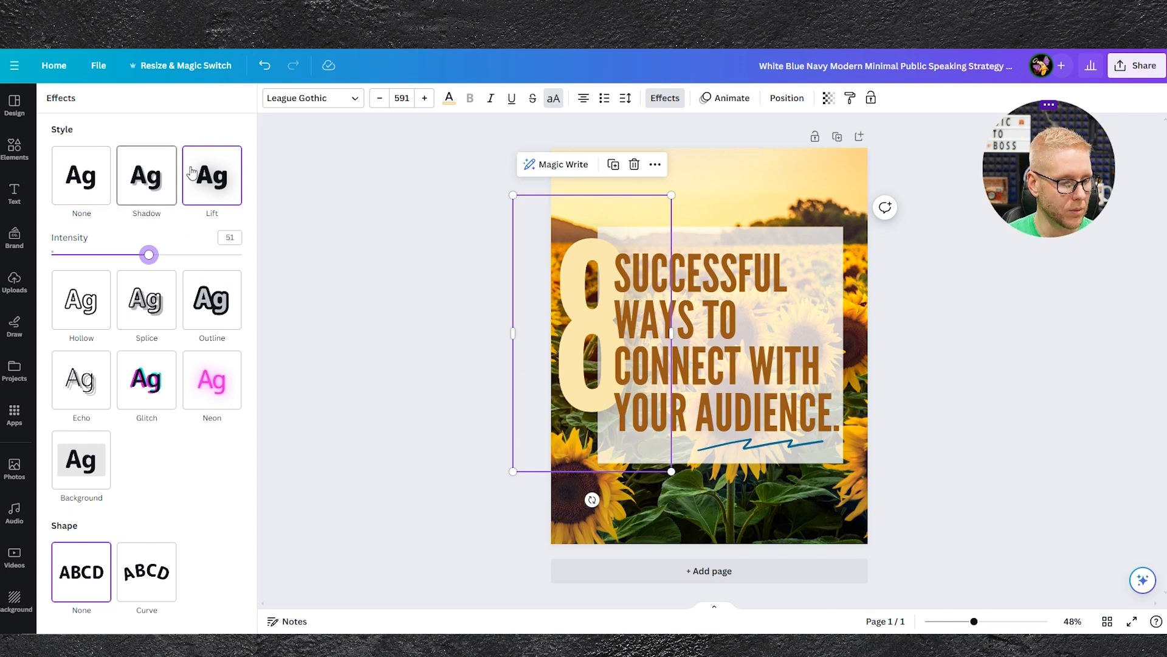
{"action": "left_click", "coordinate": [88, 184]}
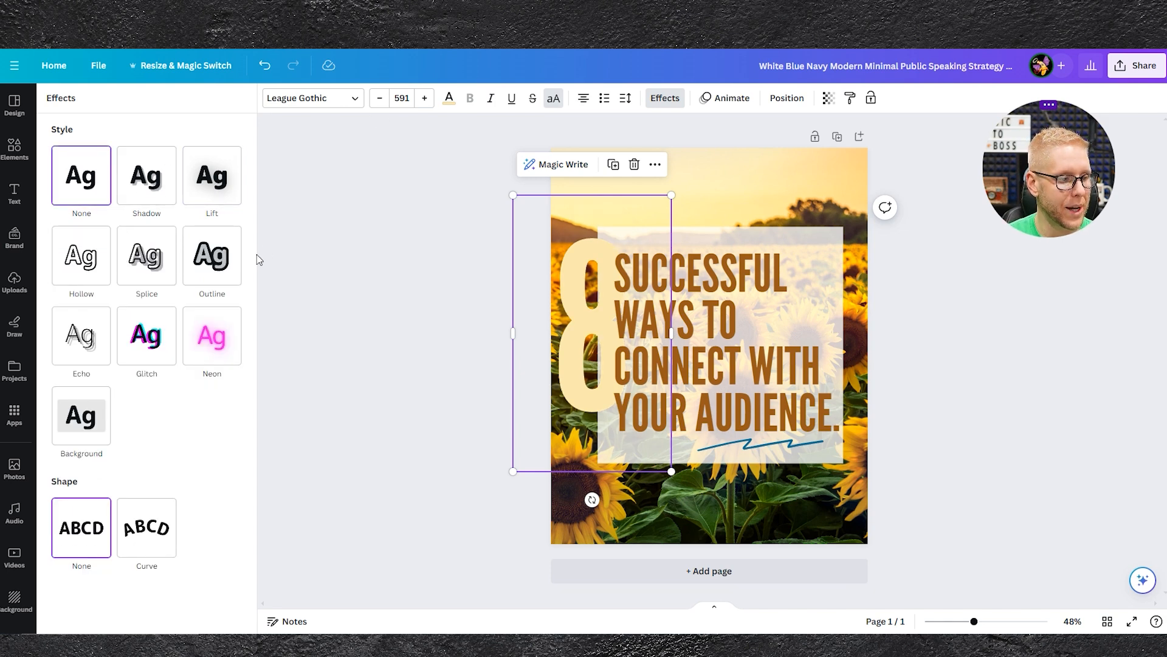
Try the Hollow effect at thickness 37, Splice and Outline on the number 8, and reset its style to None.
{"action": "left_click", "coordinate": [81, 266]}
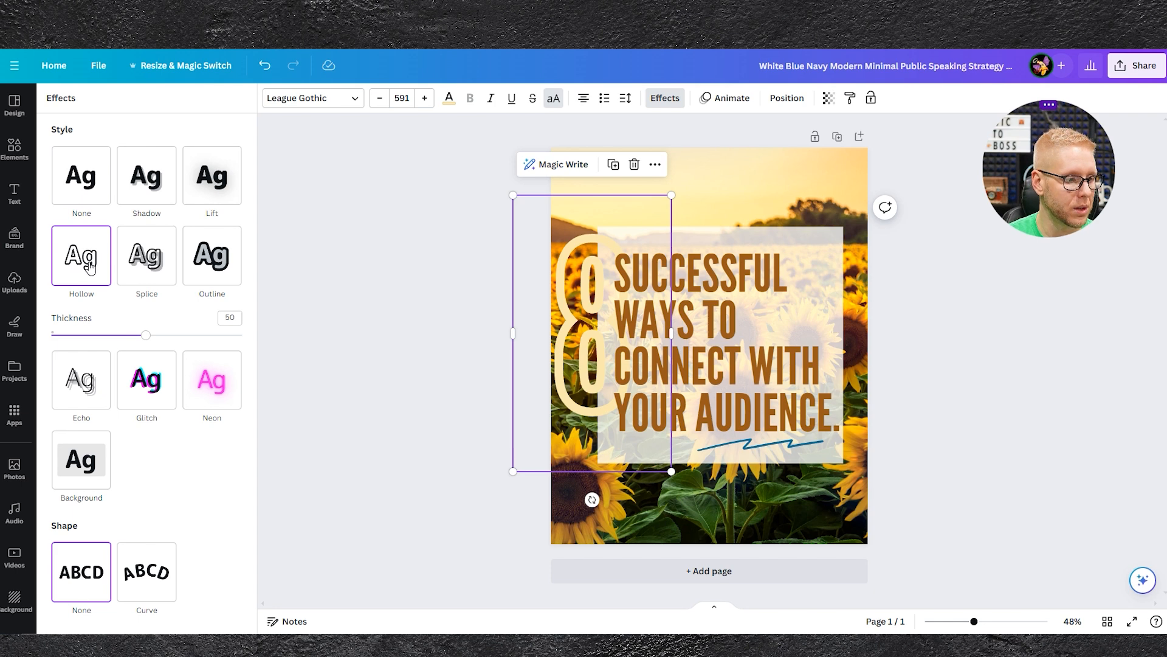
{"action": "left_click_drag", "start_coordinate": [150, 336], "coordinate": [122, 351]}
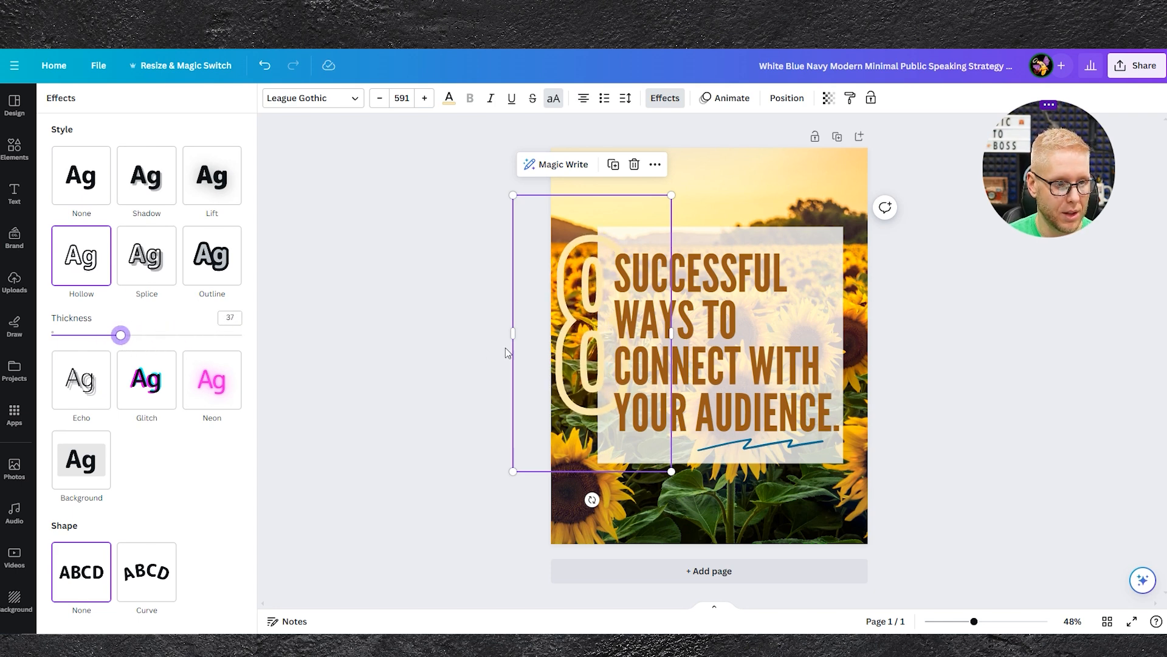
{"action": "left_click", "coordinate": [146, 259]}
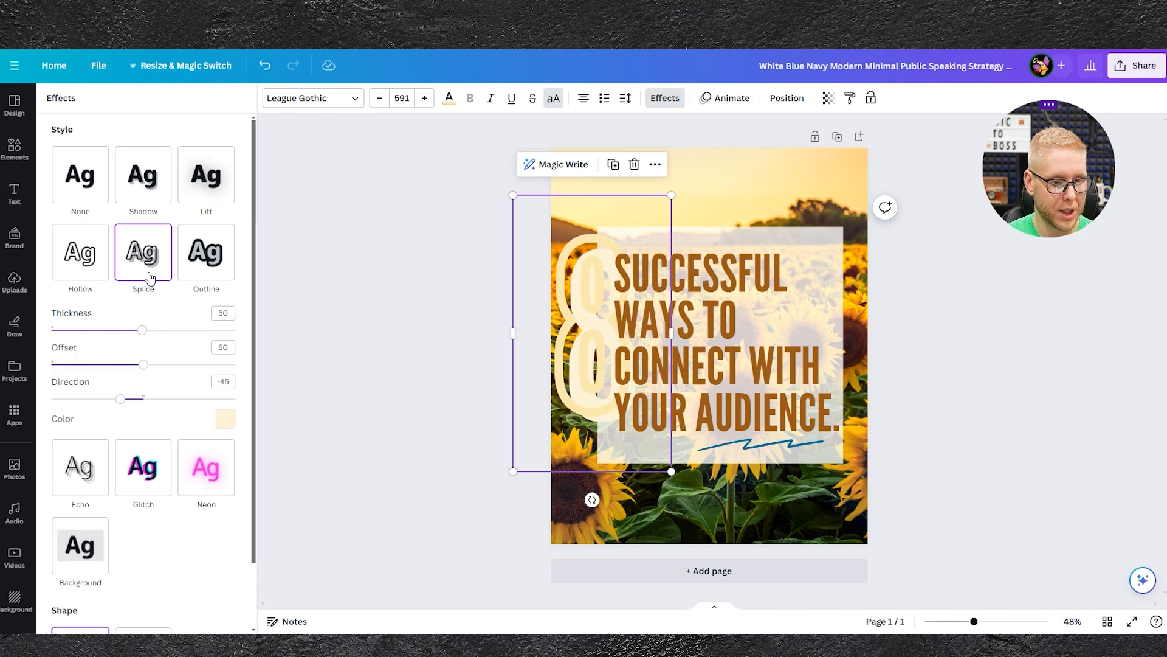
{"action": "left_click", "coordinate": [189, 267]}
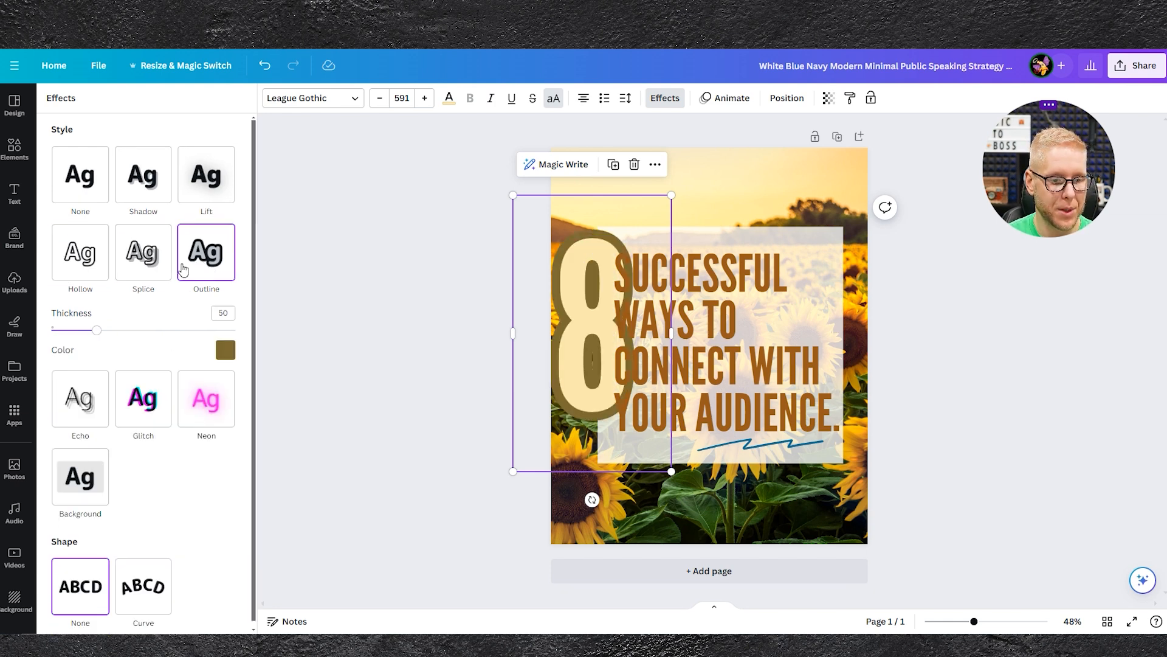
{"action": "left_click", "coordinate": [73, 262]}
{"action": "left_click", "coordinate": [81, 184]}
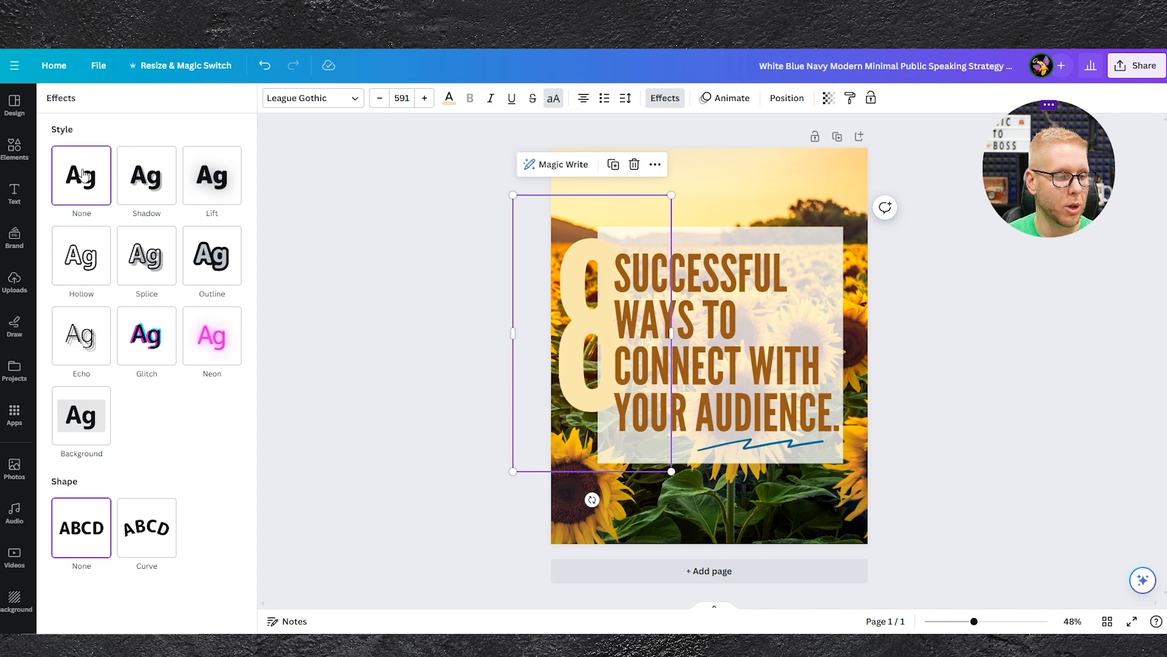
Try the Outline effect on the number 8 with a reduced thickness, and remove the effect.
{"action": "left_click", "coordinate": [219, 267]}
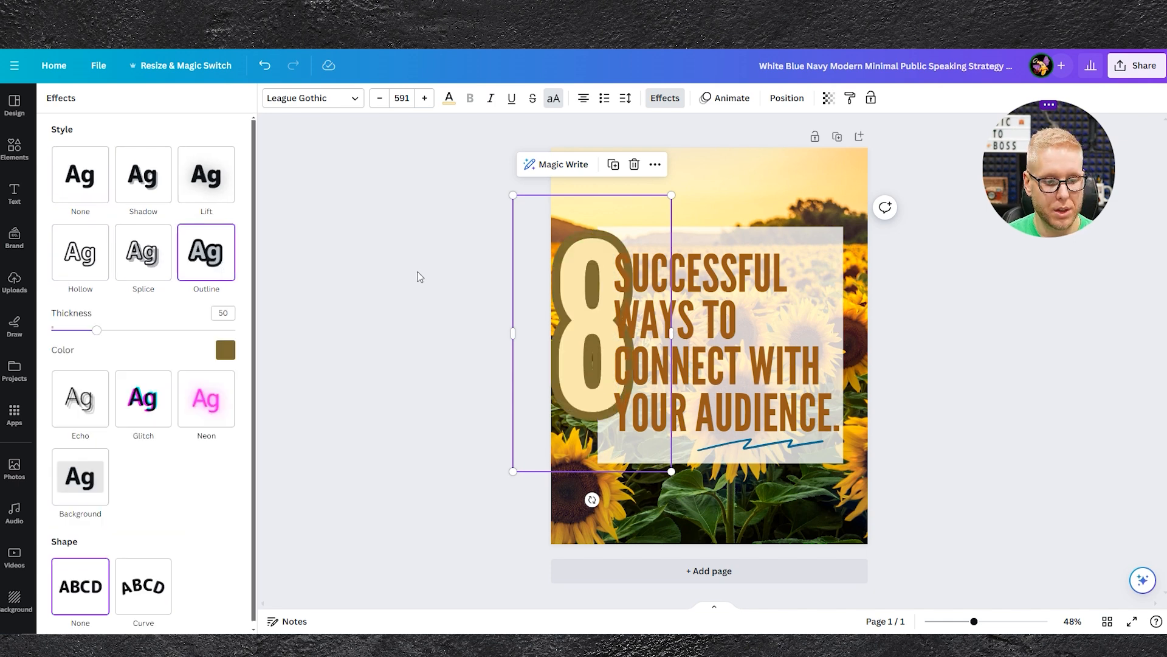
{"action": "mouse_move", "coordinate": [97, 329]}
{"action": "left_mouse_down"}
{"action": "mouse_move", "coordinate": [241, 351]}
{"action": "mouse_move", "coordinate": [83, 330]}
{"action": "left_mouse_up"}
{"action": "left_click", "coordinate": [92, 184]}
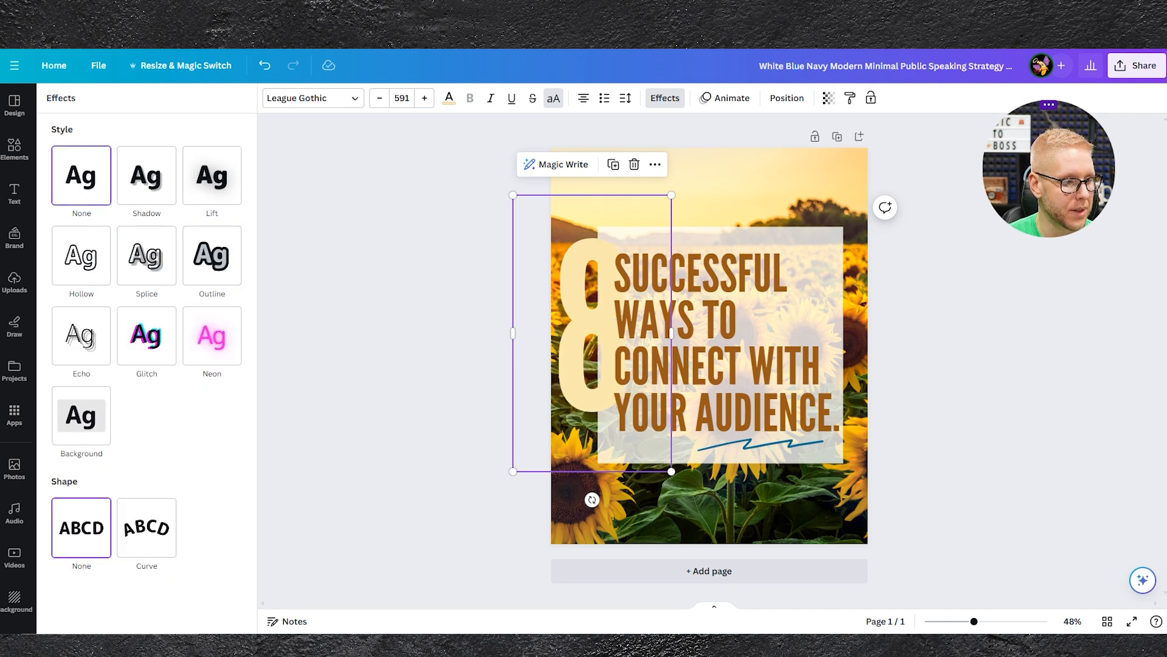
Try the Echo effect with offset 19 on the number 8, and switch it to the Glitch effect.
{"action": "left_click", "coordinate": [105, 363]}
{"action": "left_click_drag", "start_coordinate": [142, 408], "coordinate": [86, 424]}
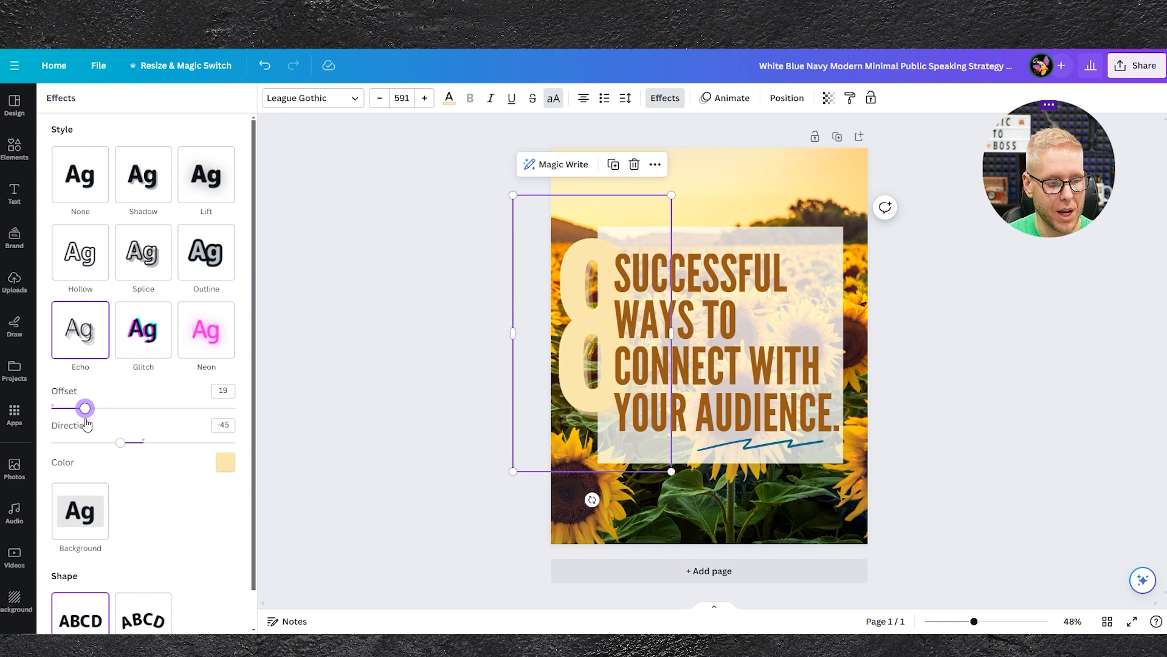
{"action": "left_click", "coordinate": [146, 341]}
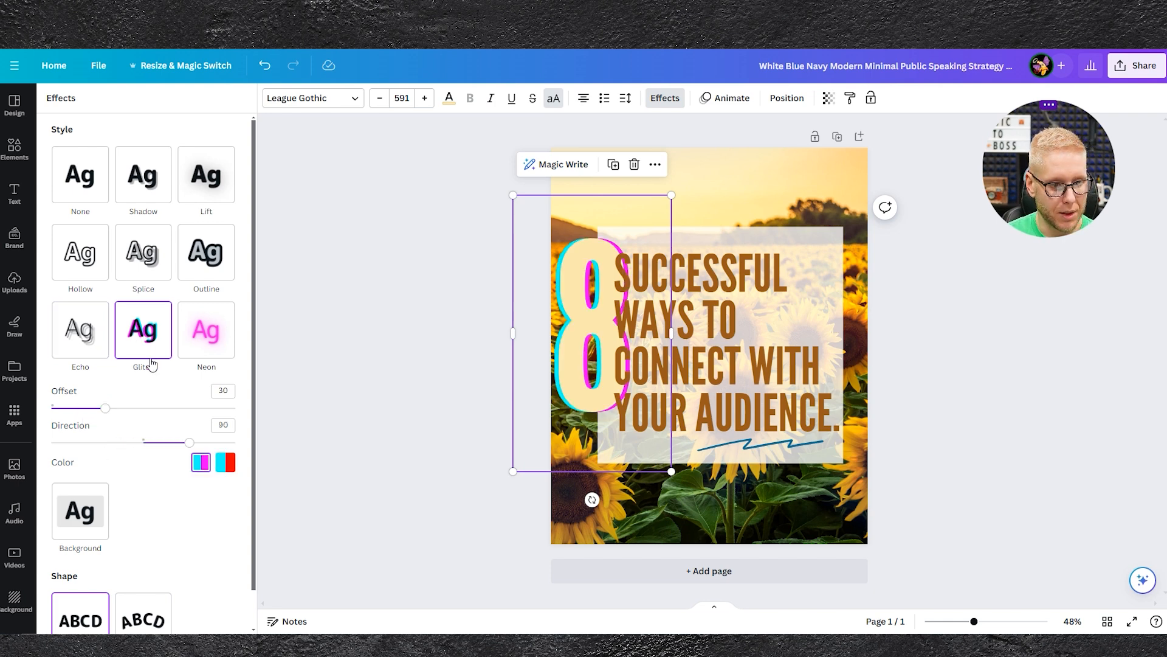
Try the Neon effect on the number 8 at intensity 100, and reset its style to None.
{"action": "left_click", "coordinate": [205, 332]}
{"action": "left_click_drag", "start_coordinate": [146, 416], "coordinate": [279, 431]}
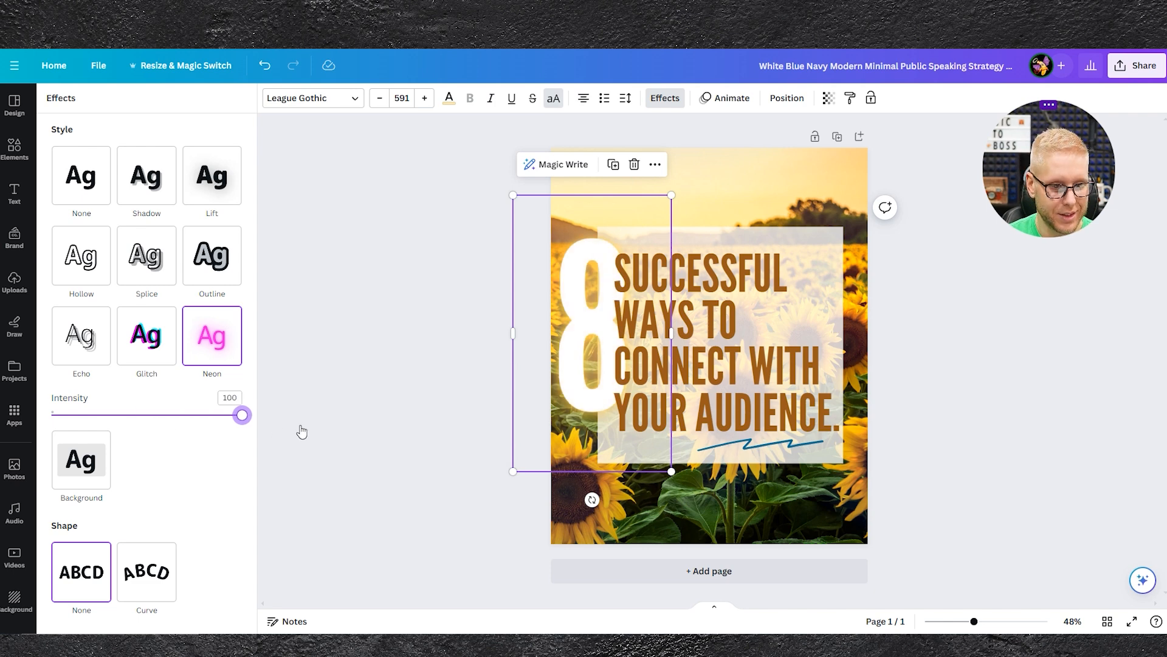
{"action": "left_click", "coordinate": [94, 174]}
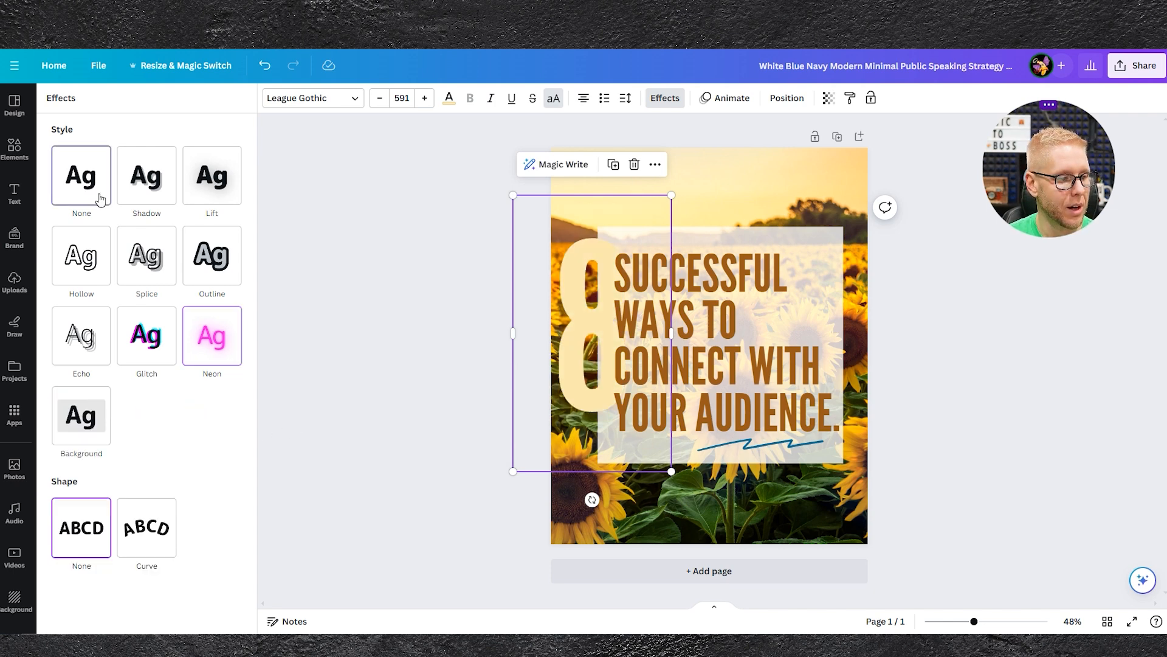
Try the Background effect on the number 8 with roundness 44, spread 6 and transparency 64, and remove the effect.
{"action": "left_click", "coordinate": [80, 413]}
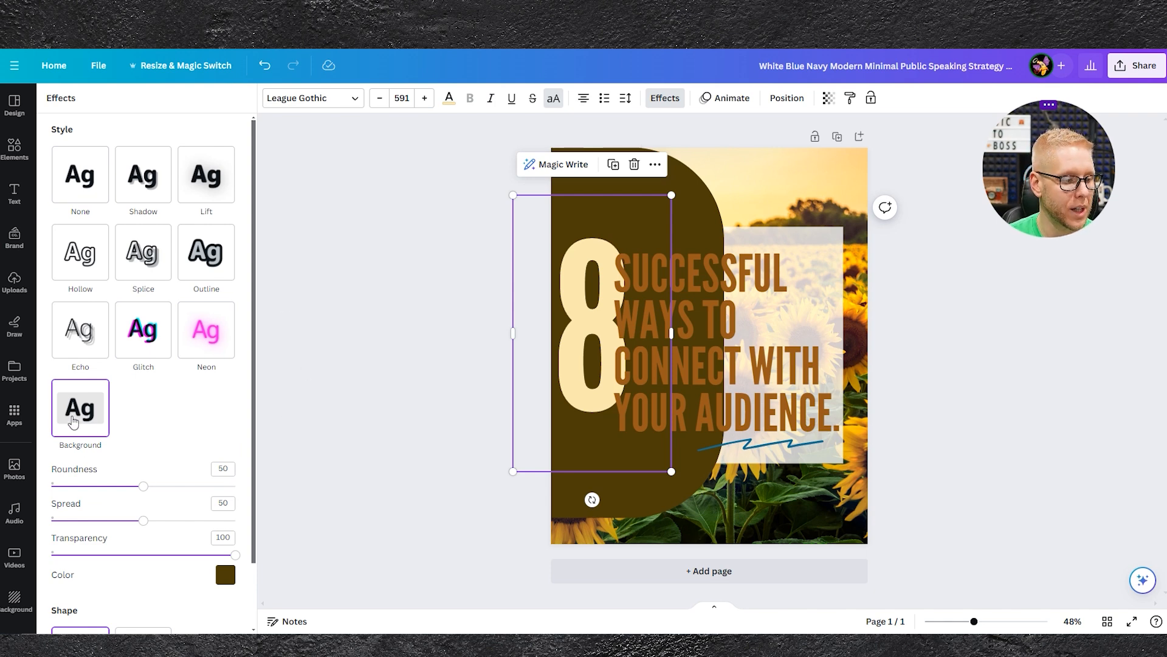
{"action": "left_click_drag", "start_coordinate": [144, 487], "coordinate": [62, 521]}
{"action": "left_click_drag", "start_coordinate": [236, 556], "coordinate": [169, 555]}
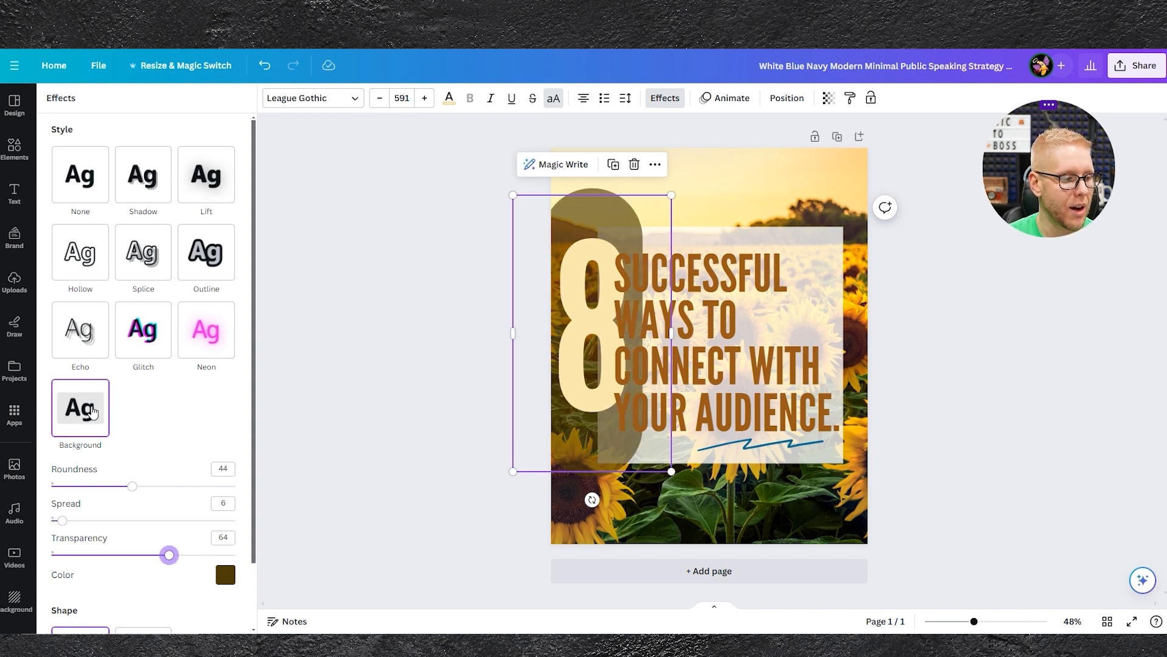
{"action": "left_click", "coordinate": [84, 182]}
{"action": "key", "text": "Escape"}
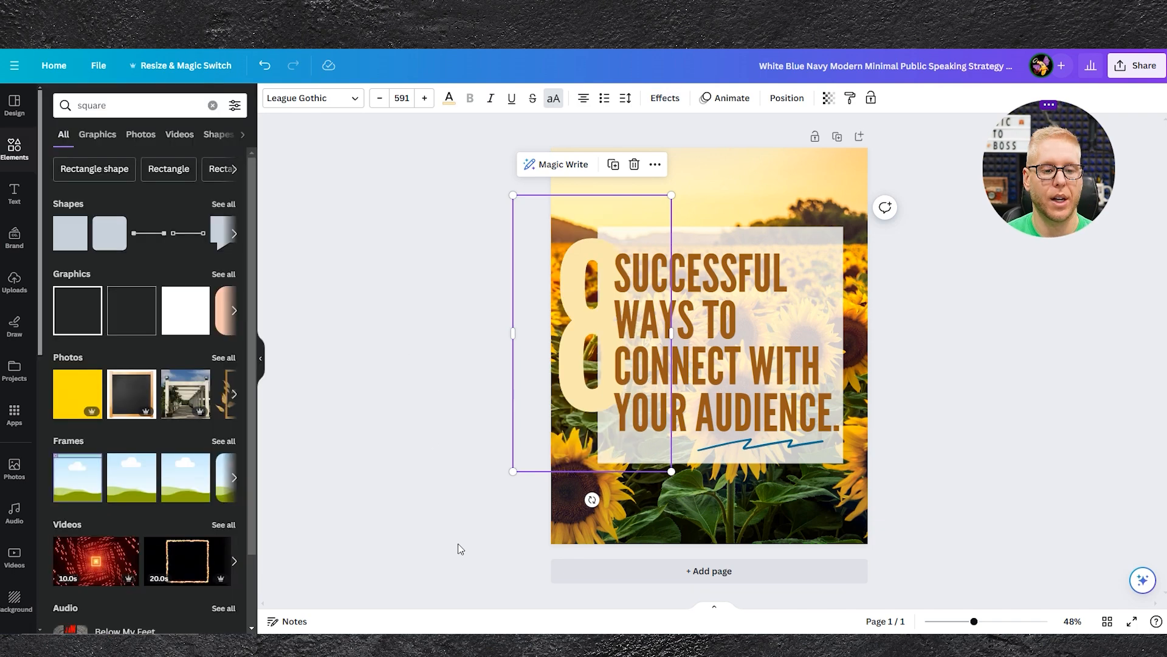
{"action": "left_click", "coordinate": [424, 365]}
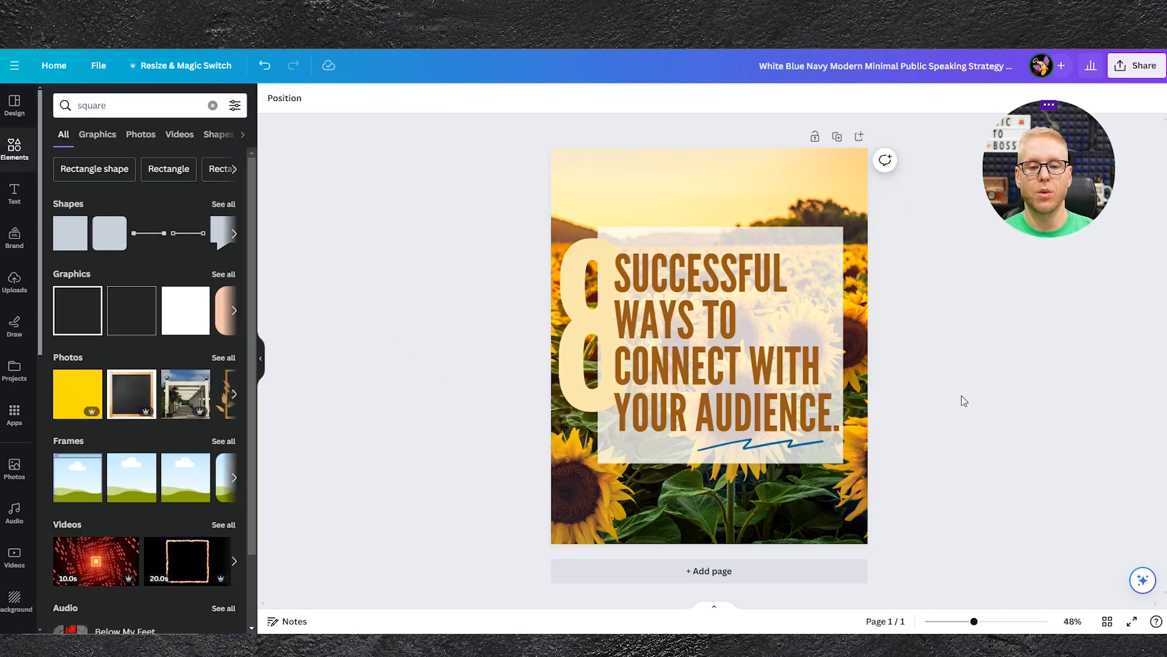
Make the translucent white box behind the title fully transparent.
{"action": "left_click", "coordinate": [819, 242]}
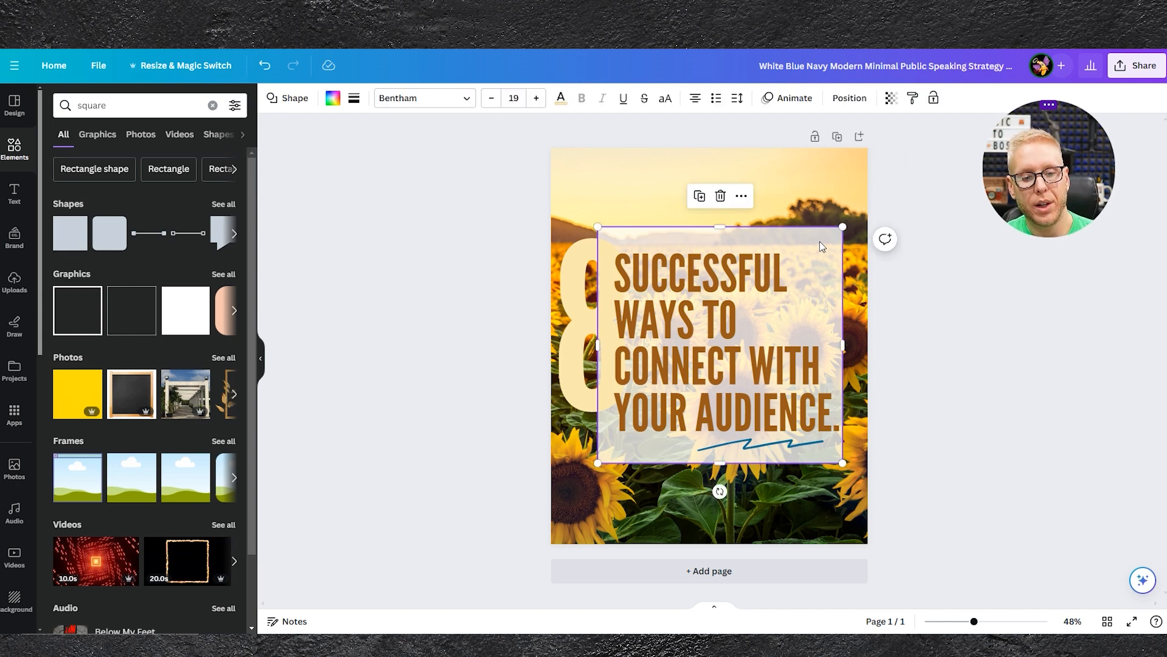
{"action": "left_click", "coordinate": [741, 195]}
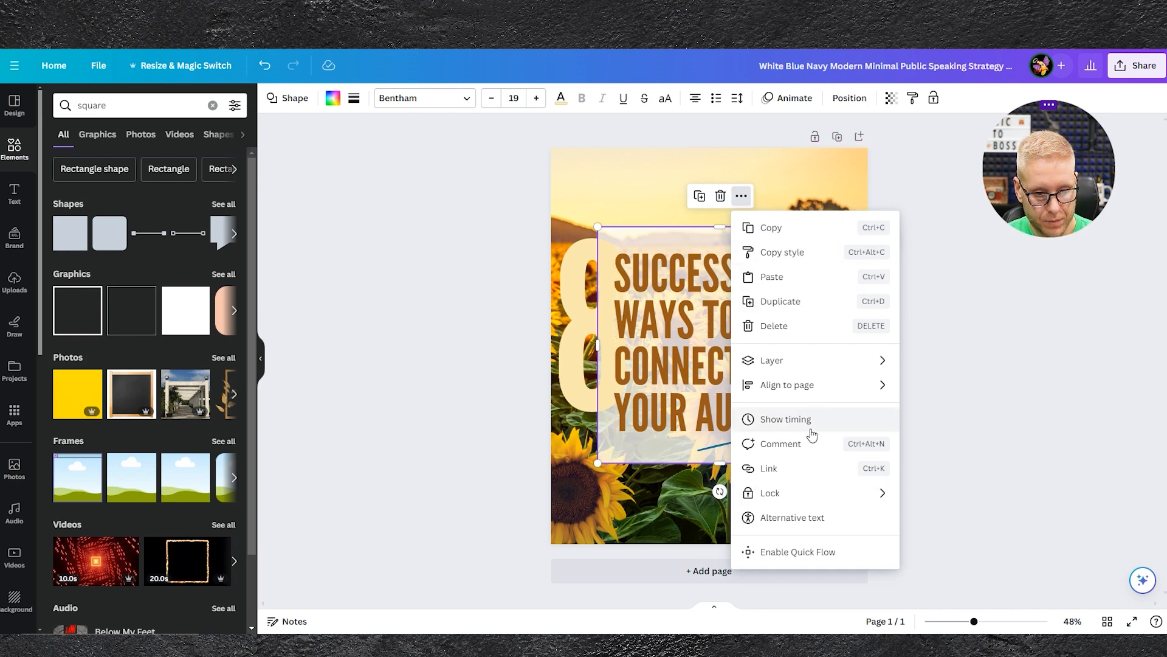
{"action": "left_click", "coordinate": [891, 97]}
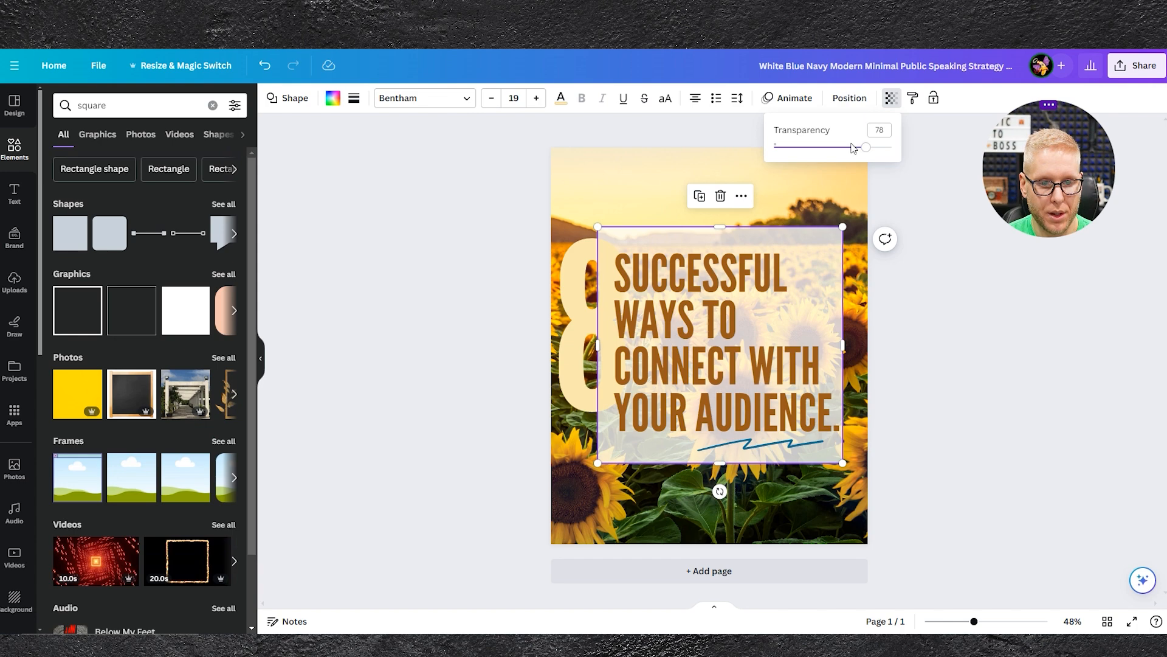
{"action": "left_click", "coordinate": [892, 97]}
{"action": "left_click", "coordinate": [977, 424]}
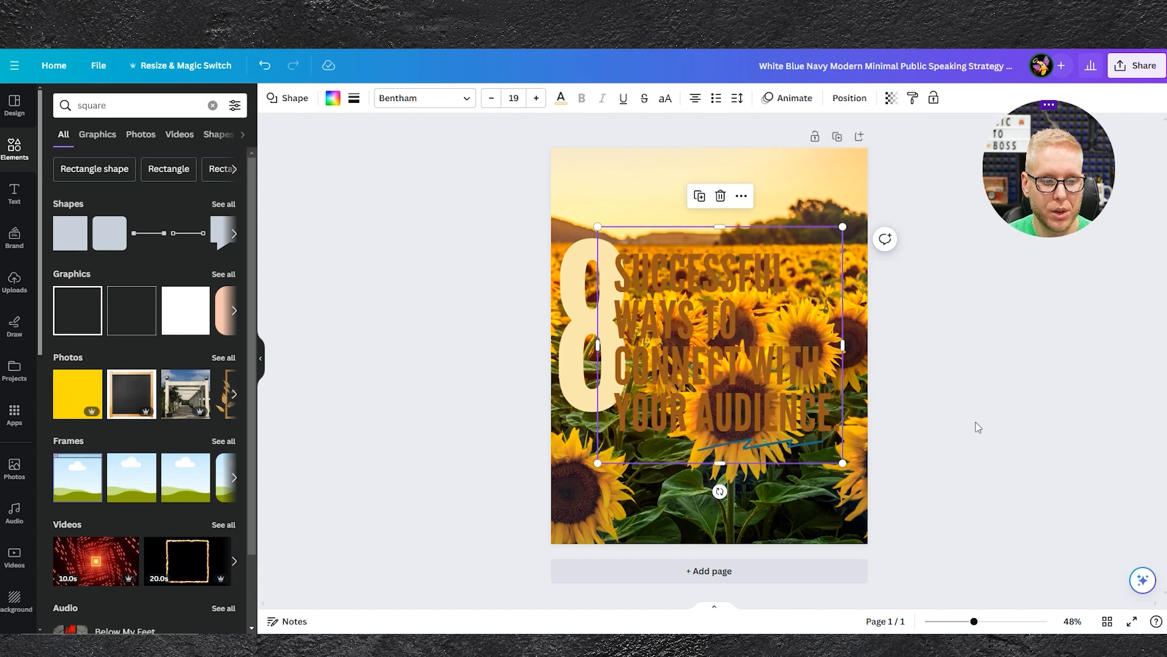
{"action": "left_click", "coordinate": [1087, 298]}
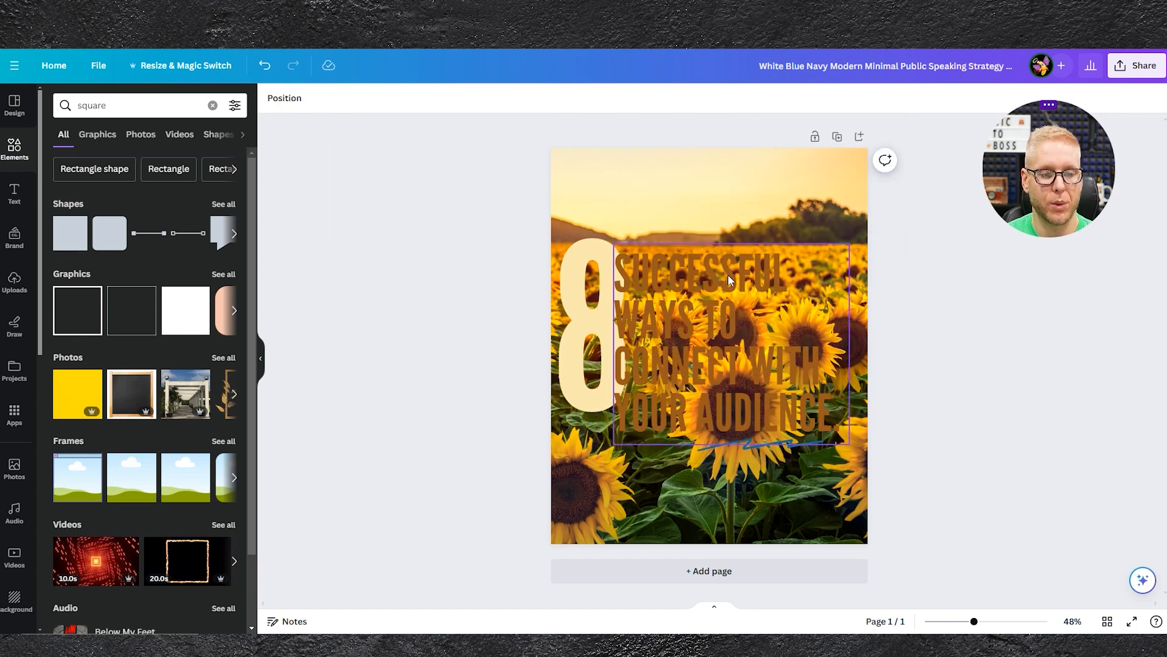
Try the Background effect on the title text with roundness 47 and spread 42, and reset its style to None.
{"action": "left_click", "coordinate": [729, 280]}
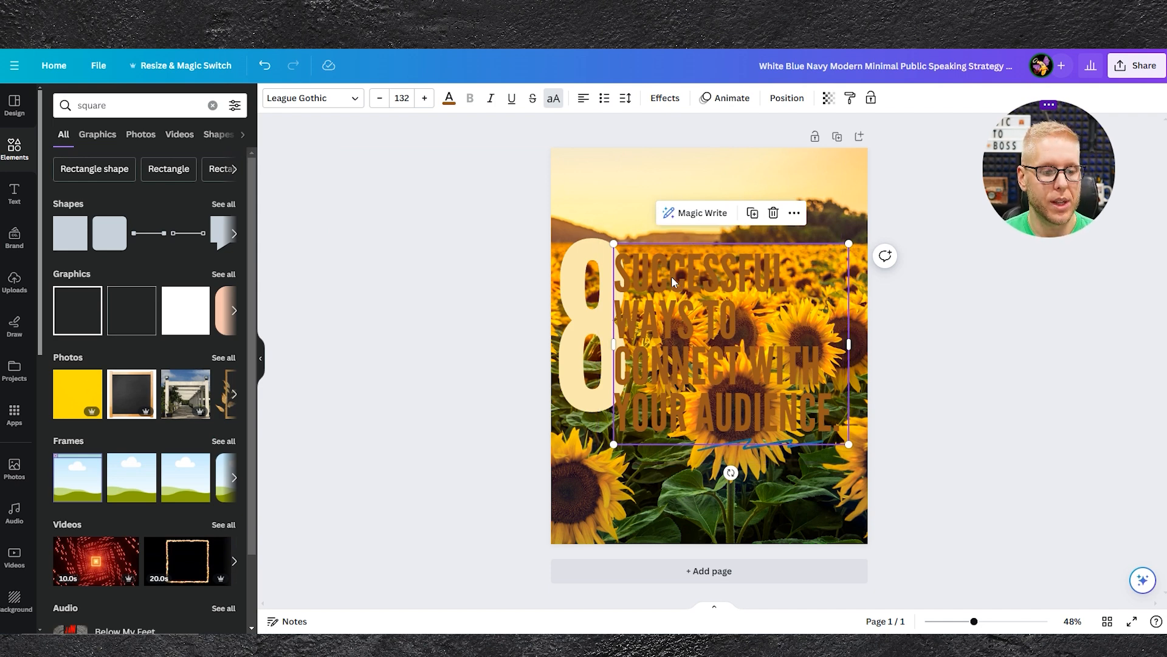
{"action": "left_click", "coordinate": [665, 98]}
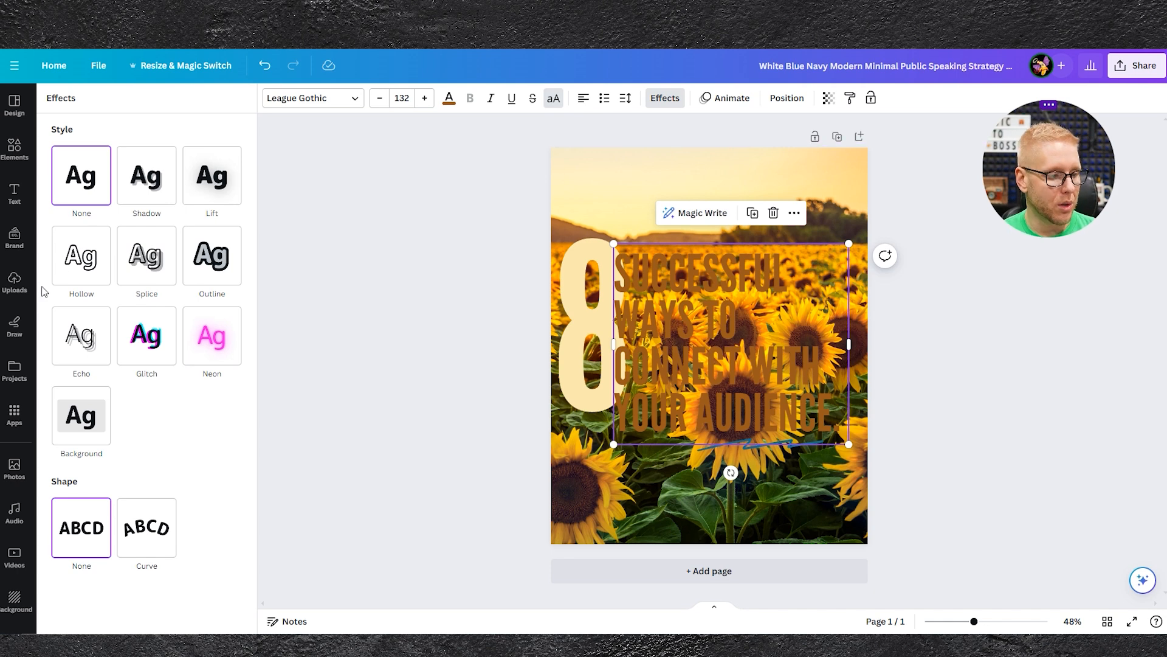
{"action": "left_click", "coordinate": [100, 418]}
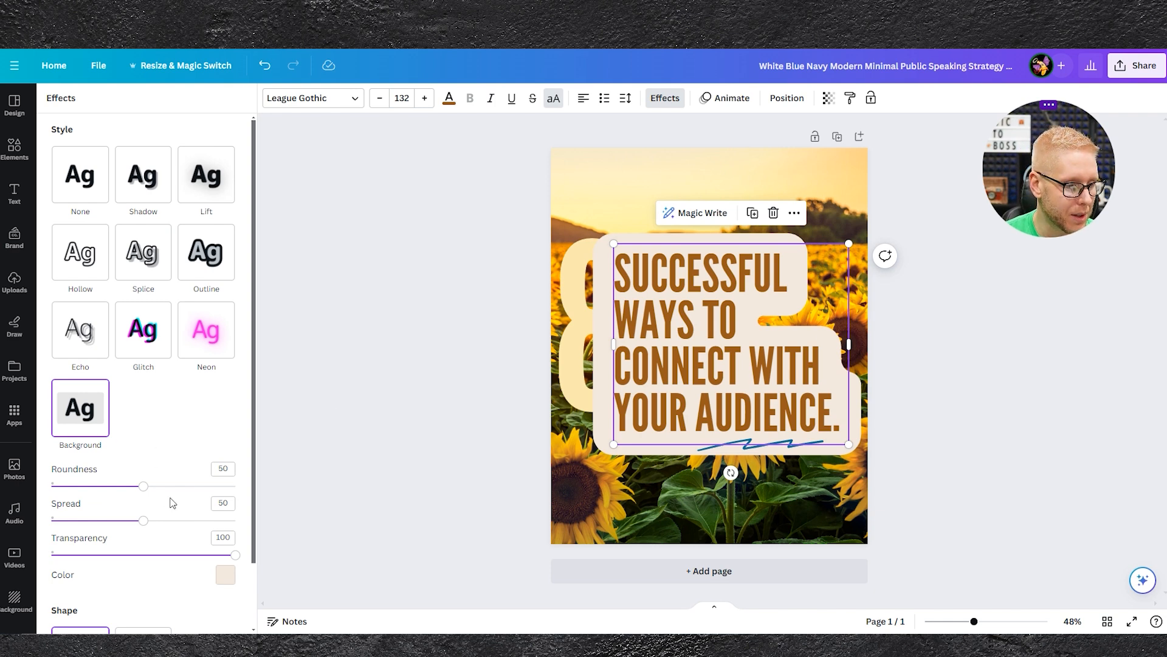
{"action": "left_click_drag", "start_coordinate": [146, 486], "coordinate": [359, 516]}
{"action": "left_click_drag", "start_coordinate": [486, 517], "coordinate": [139, 504]}
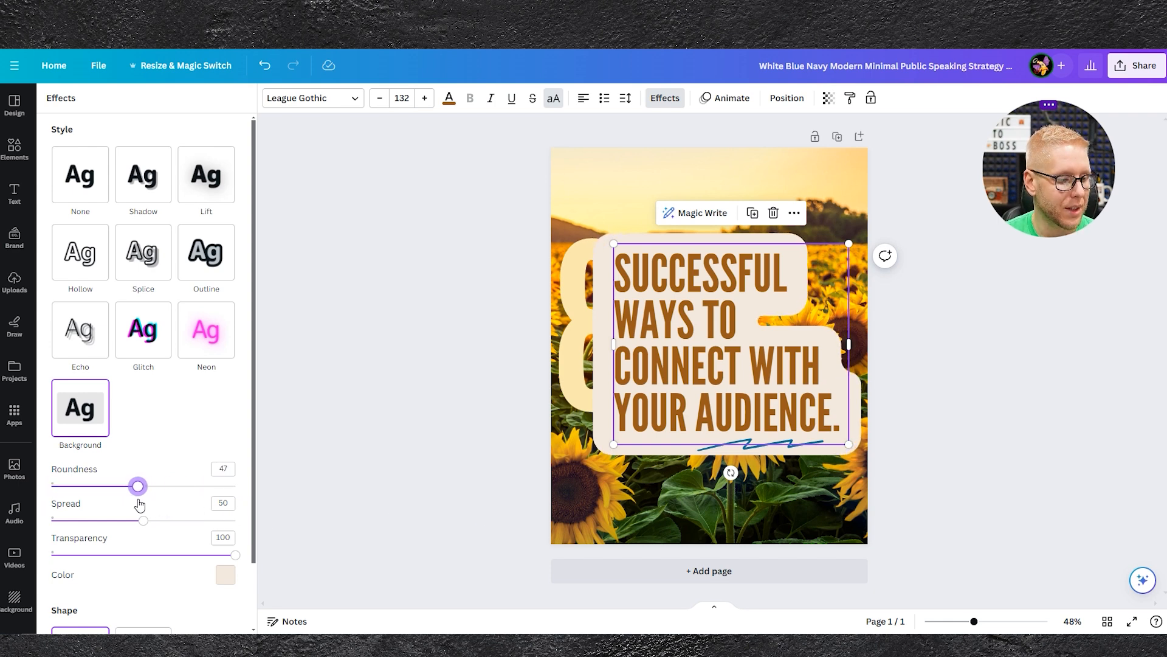
{"action": "scroll", "coordinate": [153, 453], "scroll_direction": "down", "scroll_amount": 2}
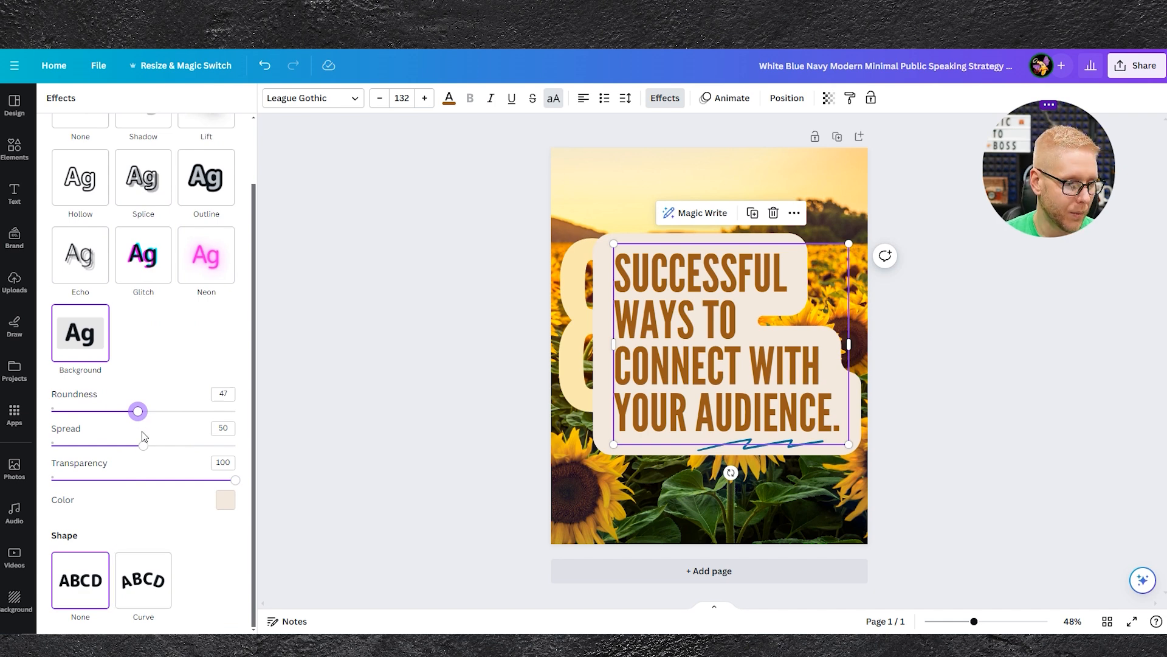
{"action": "mouse_move", "coordinate": [147, 450]}
{"action": "left_mouse_down"}
{"action": "mouse_move", "coordinate": [271, 466]}
{"action": "mouse_move", "coordinate": [46, 464]}
{"action": "mouse_move", "coordinate": [133, 469]}
{"action": "left_mouse_up"}
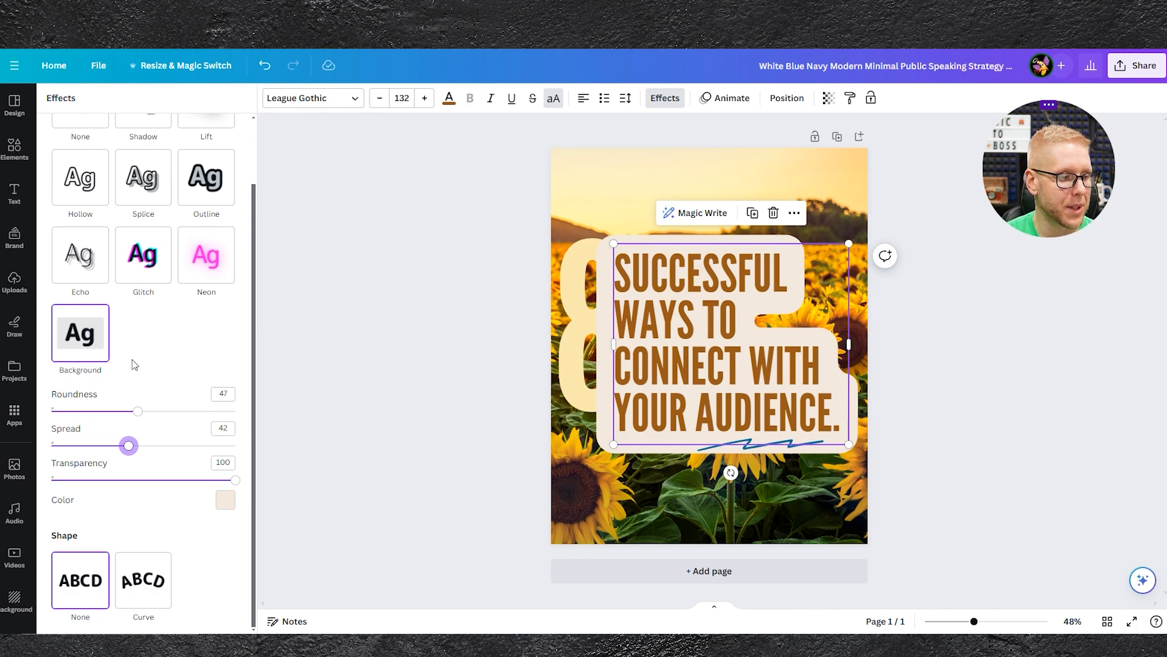
{"action": "scroll", "coordinate": [135, 365], "scroll_direction": "up", "scroll_amount": 3}
{"action": "left_click", "coordinate": [81, 176]}
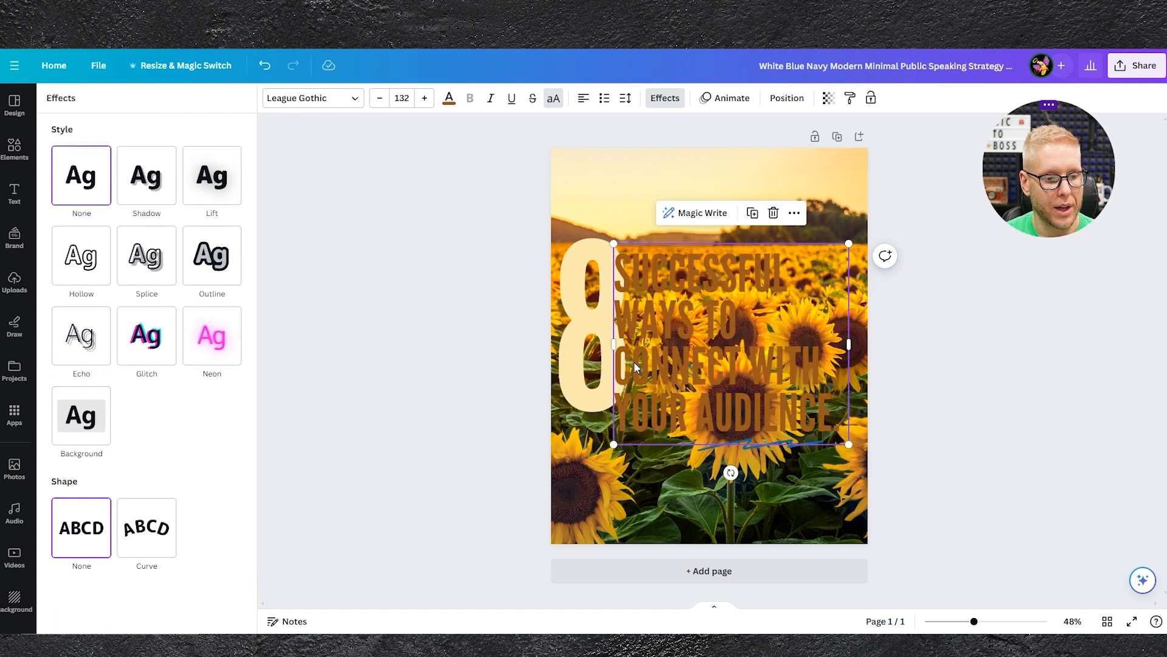
Undo the latest effect changes on the title text.
{"action": "double_click", "coordinate": [828, 265]}
{"action": "key", "text": "Escape"}
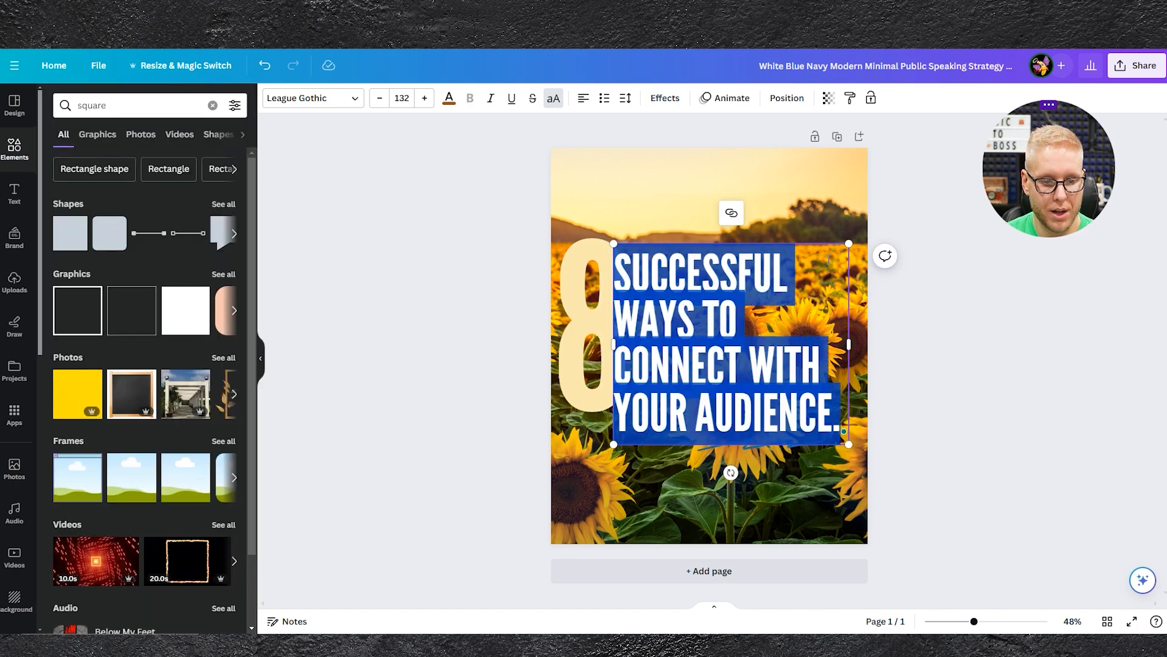
{"action": "left_click", "coordinate": [265, 66]}
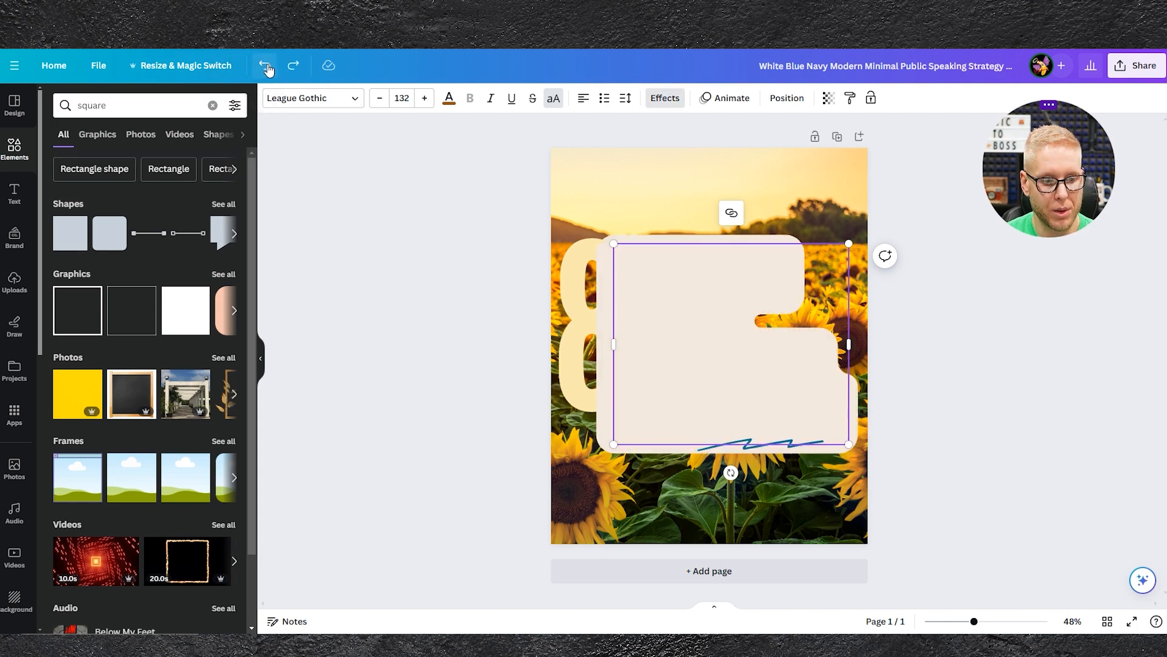
{"action": "left_click", "coordinate": [265, 66]}
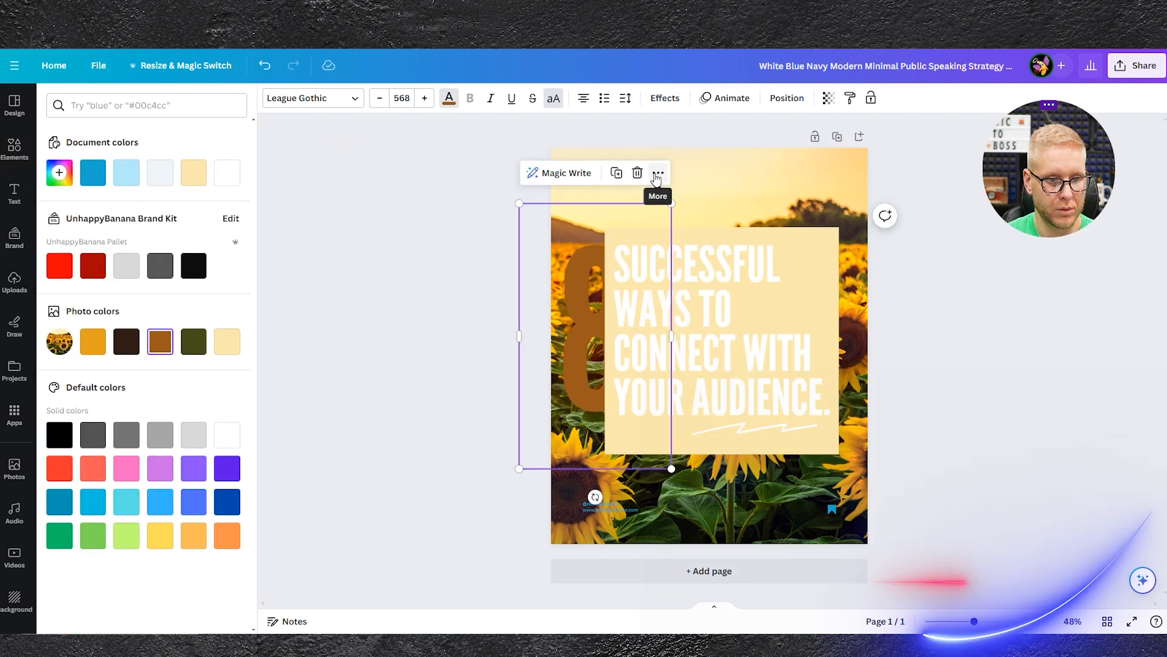
Bring the brown number 8 to the front and shift it to the left edge of the page.
{"action": "left_click", "coordinate": [657, 175]}
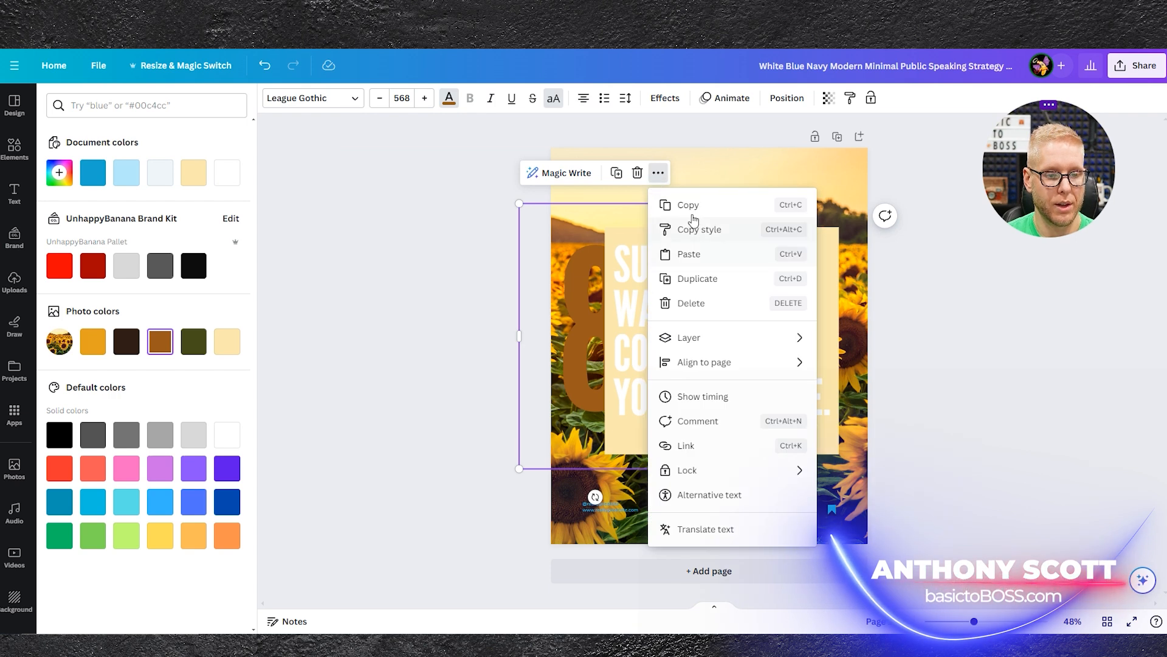
{"action": "mouse_move", "coordinate": [718, 351]}
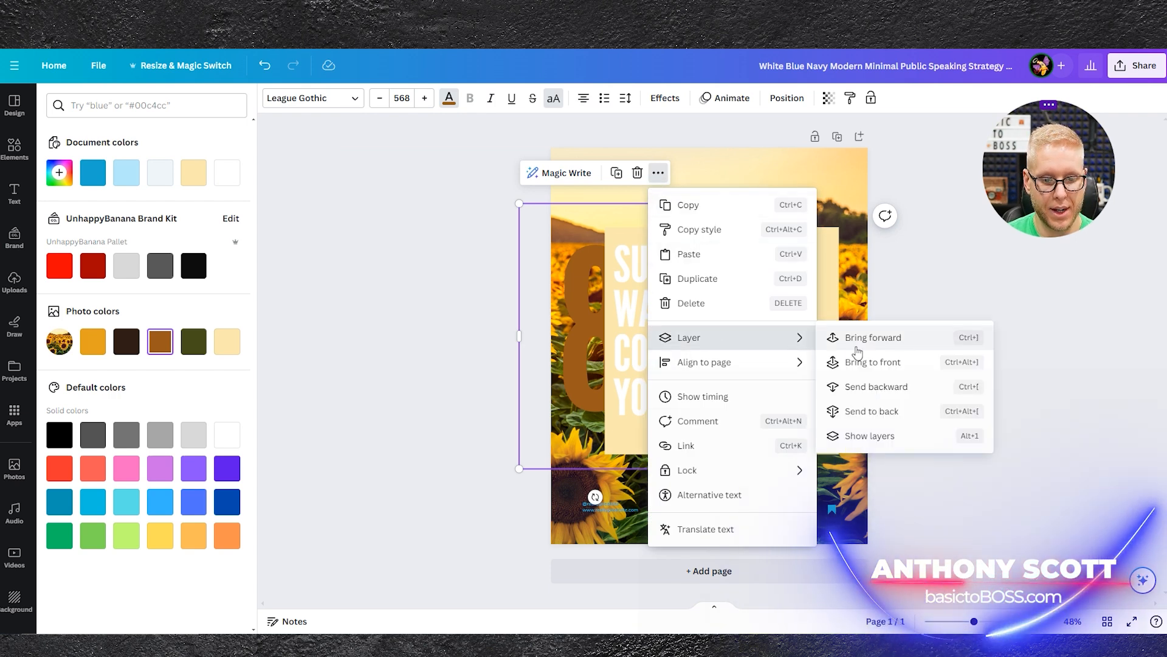
{"action": "left_click", "coordinate": [872, 365]}
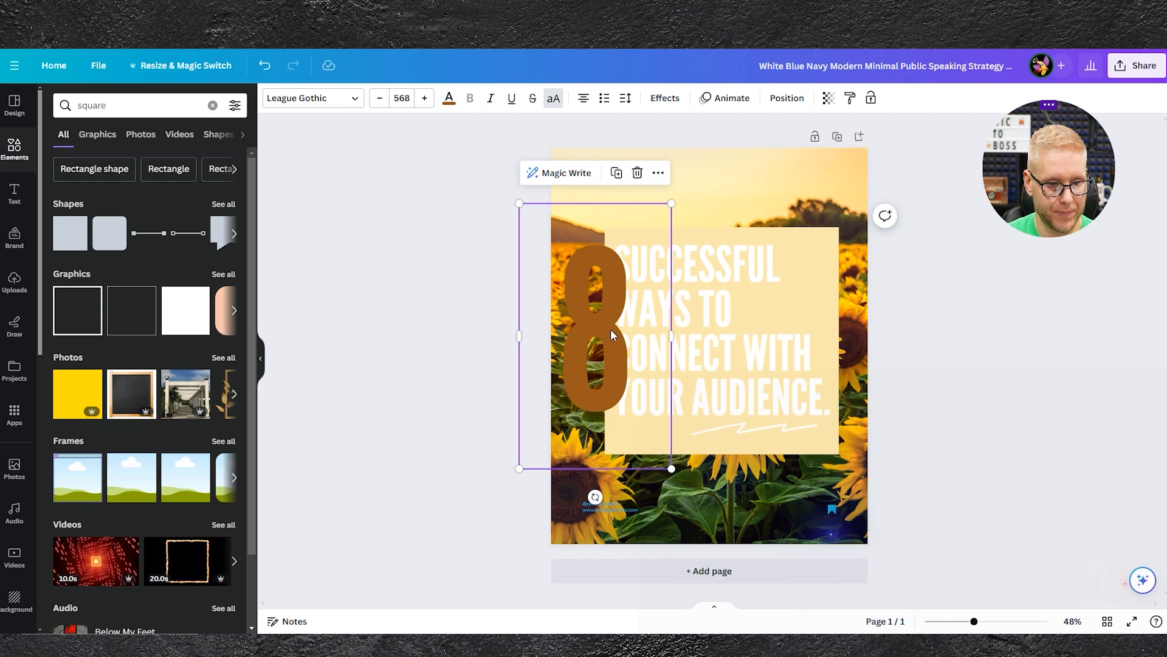
{"action": "mouse_move", "coordinate": [607, 329]}
{"action": "left_mouse_down"}
{"action": "mouse_move", "coordinate": [585, 336]}
{"action": "mouse_move", "coordinate": [597, 335]}
{"action": "left_mouse_up"}
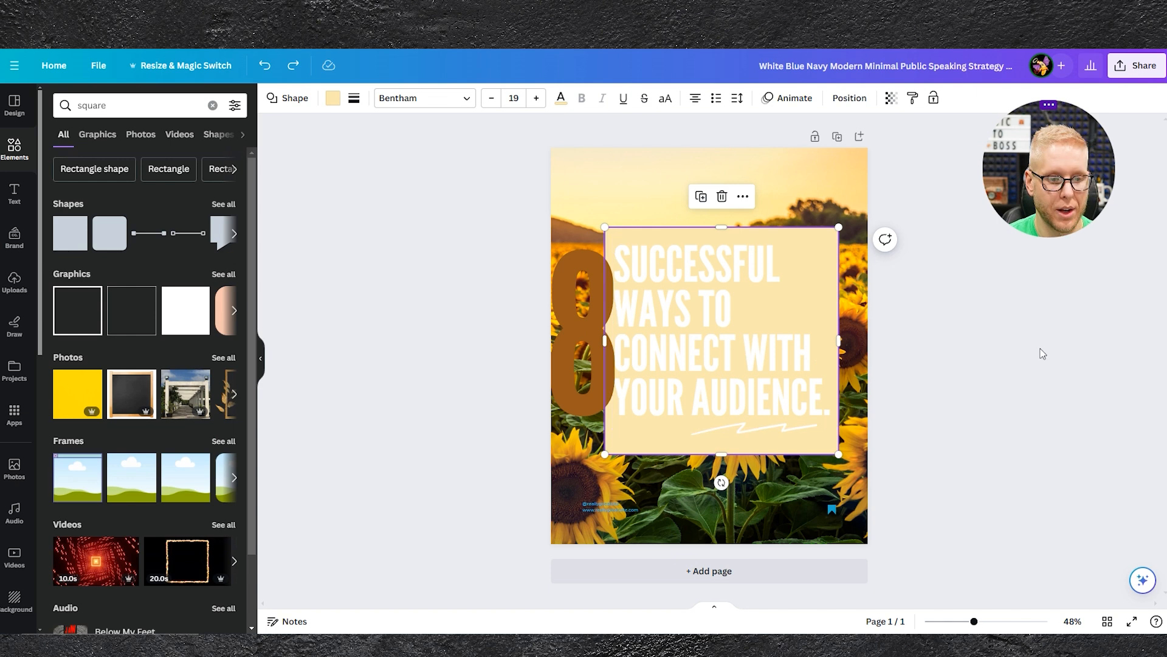
Nudge the title text slightly left within the cream box.
{"action": "left_click", "coordinate": [1042, 354]}
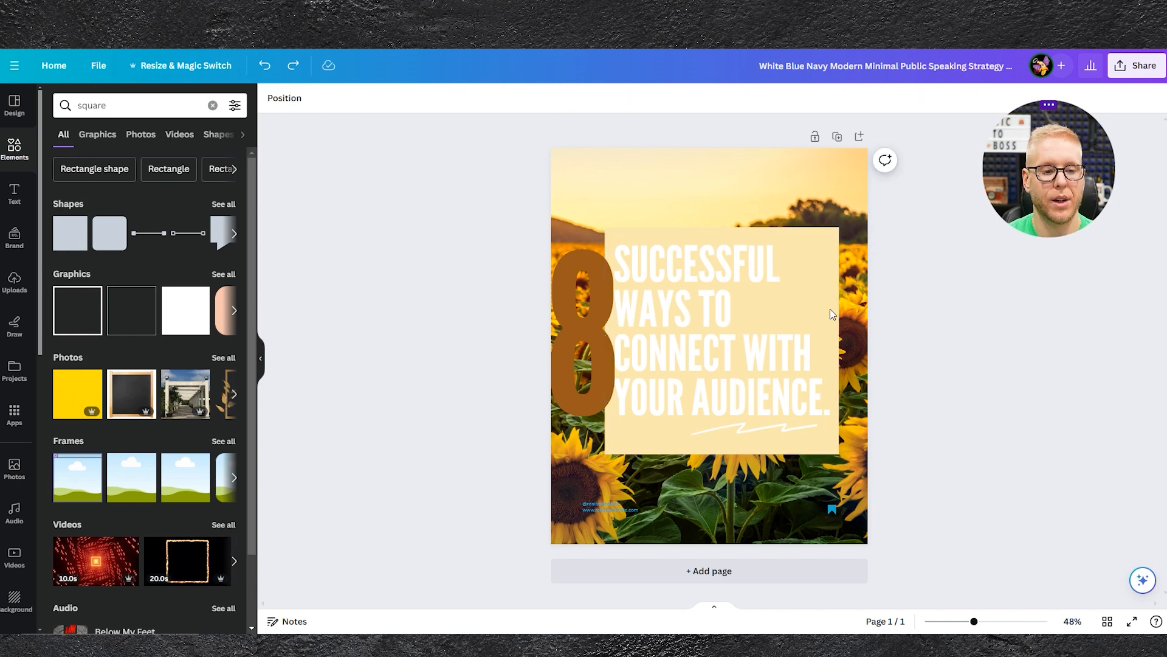
{"action": "left_click_drag", "start_coordinate": [674, 281], "coordinate": [670, 271]}
{"action": "left_click", "coordinate": [965, 445]}
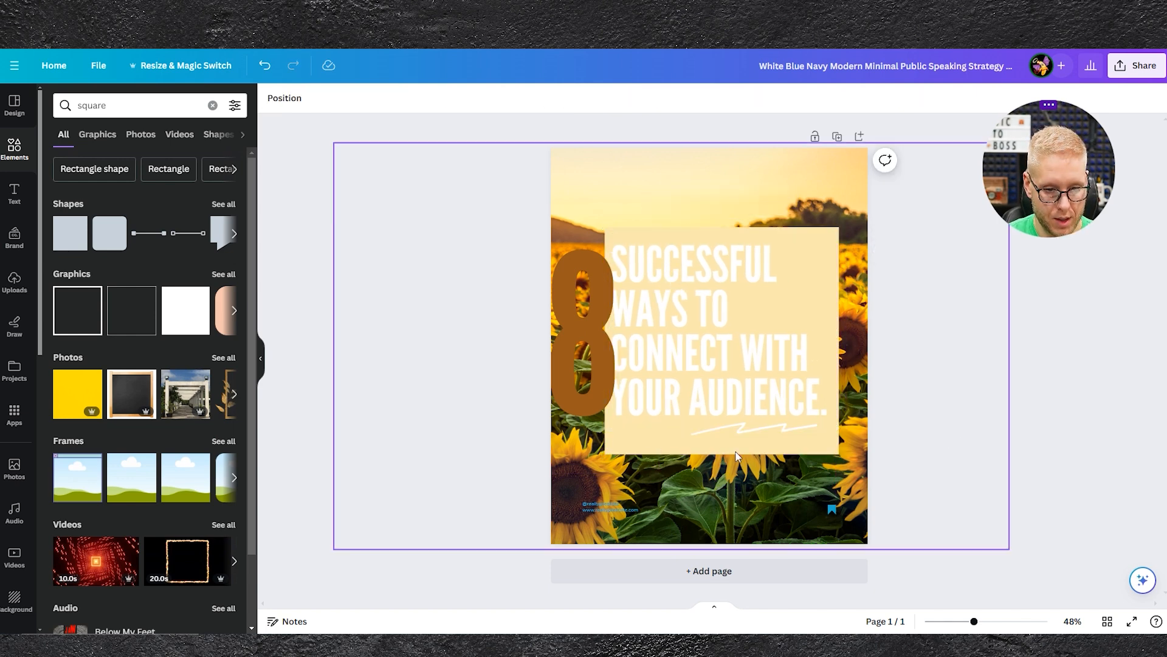
Recolor the squiggle under the title with the brown photo color, after trying the dark green one.
{"action": "left_click", "coordinate": [748, 428]}
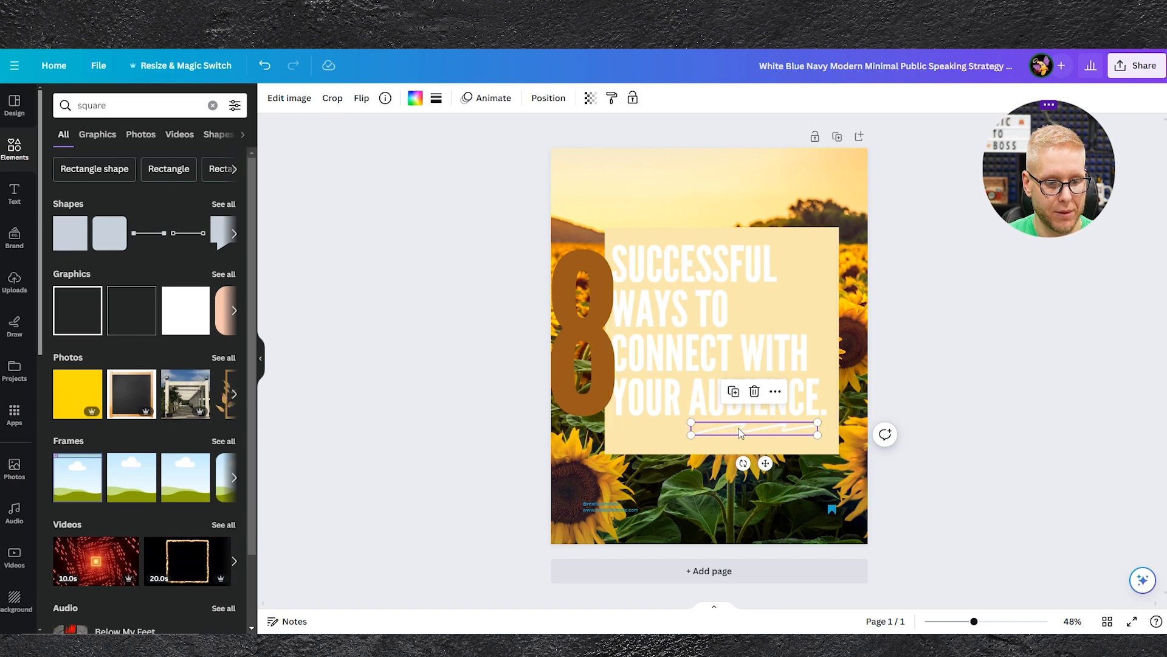
{"action": "left_click", "coordinate": [415, 99]}
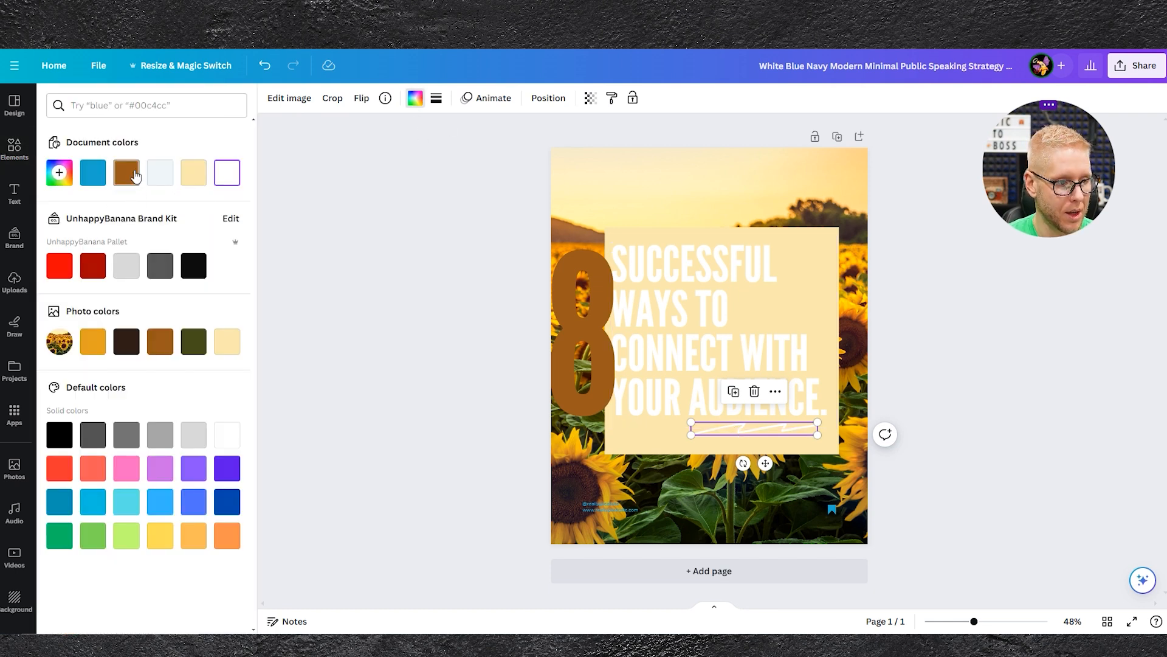
{"action": "left_click", "coordinate": [172, 356]}
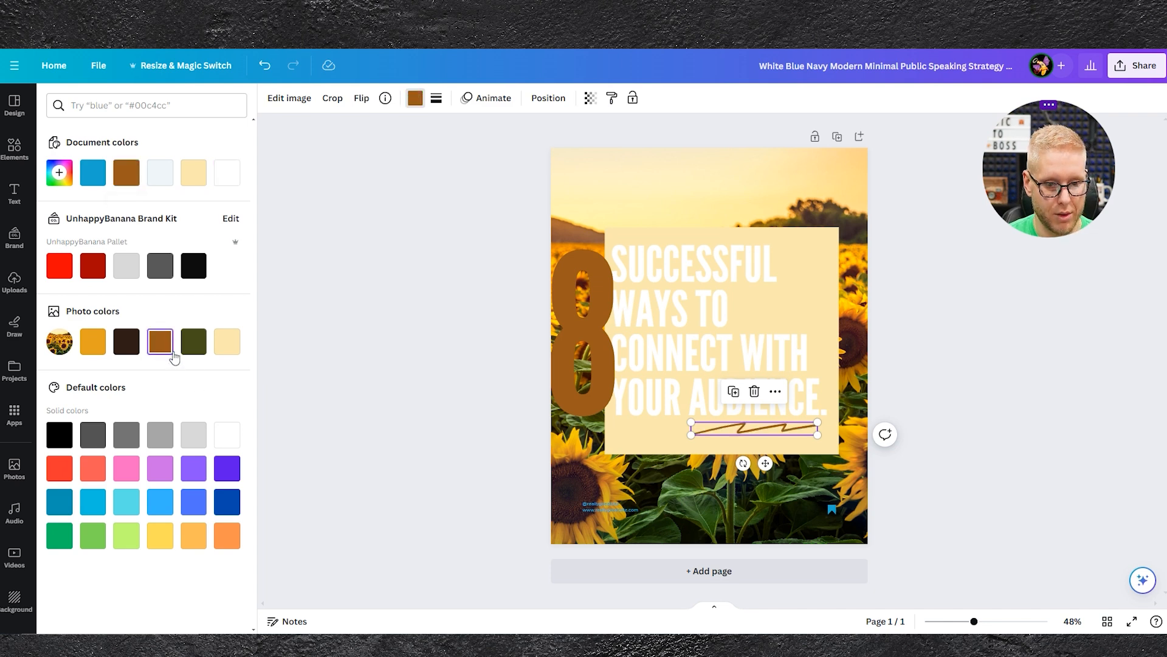
{"action": "left_click", "coordinate": [202, 351]}
{"action": "left_click", "coordinate": [161, 350]}
{"action": "key", "text": "Escape"}
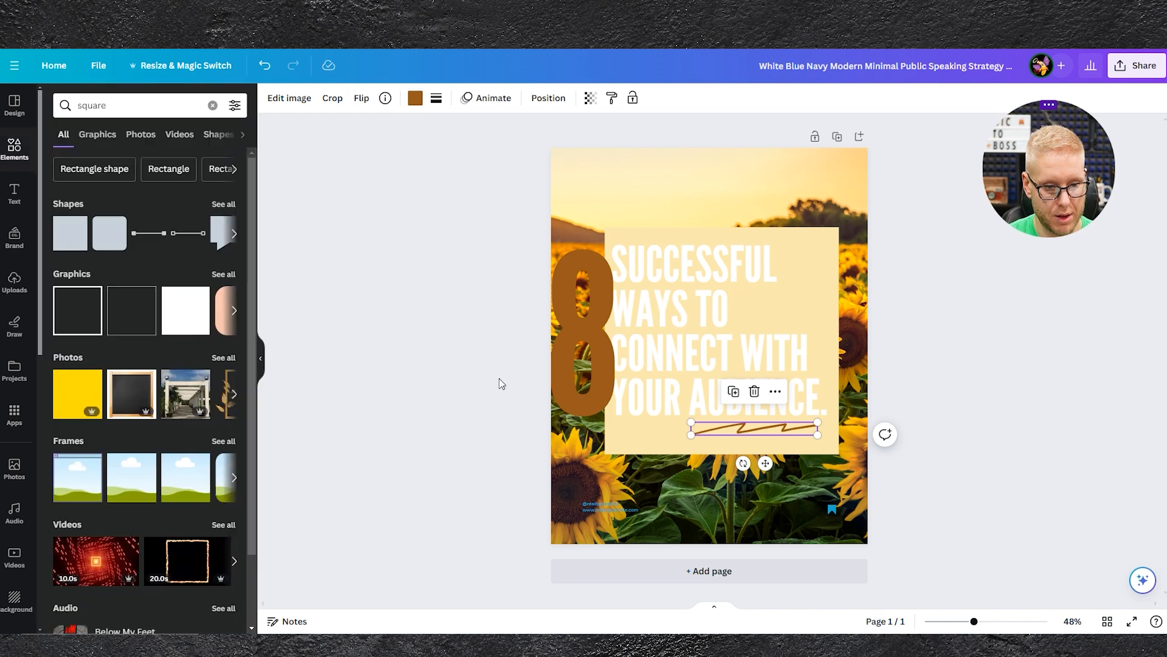
Nudge the title text and the brown squiggle slightly right within the cream box.
{"action": "left_click", "coordinate": [680, 316]}
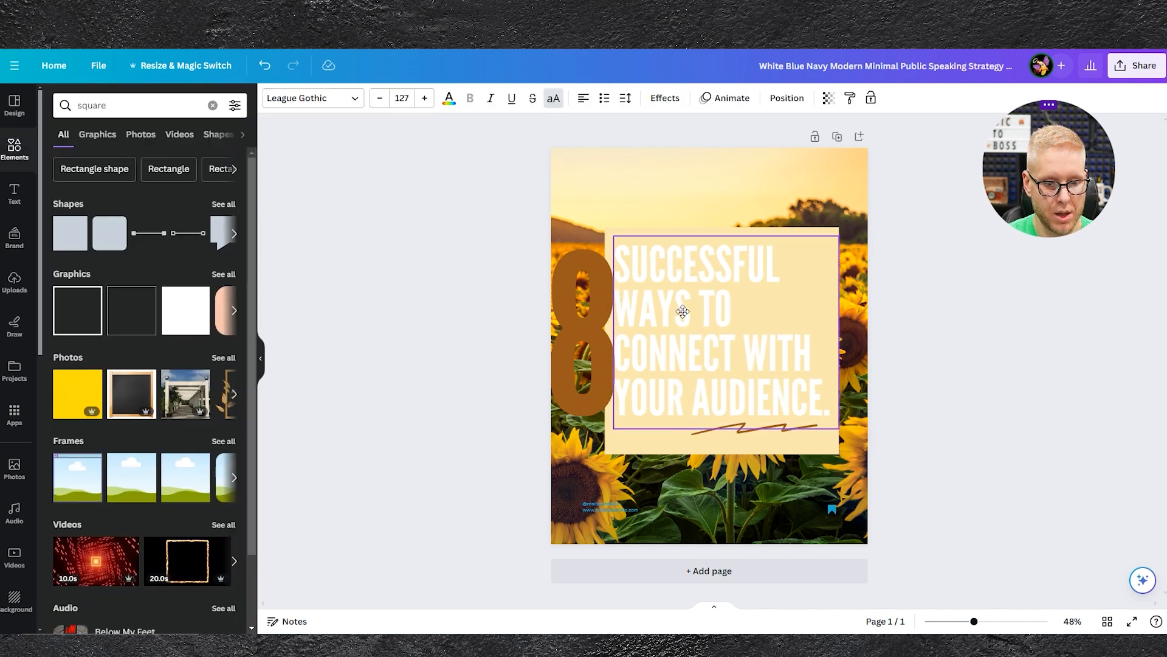
{"action": "left_click", "coordinate": [958, 371]}
{"action": "left_click", "coordinate": [759, 428]}
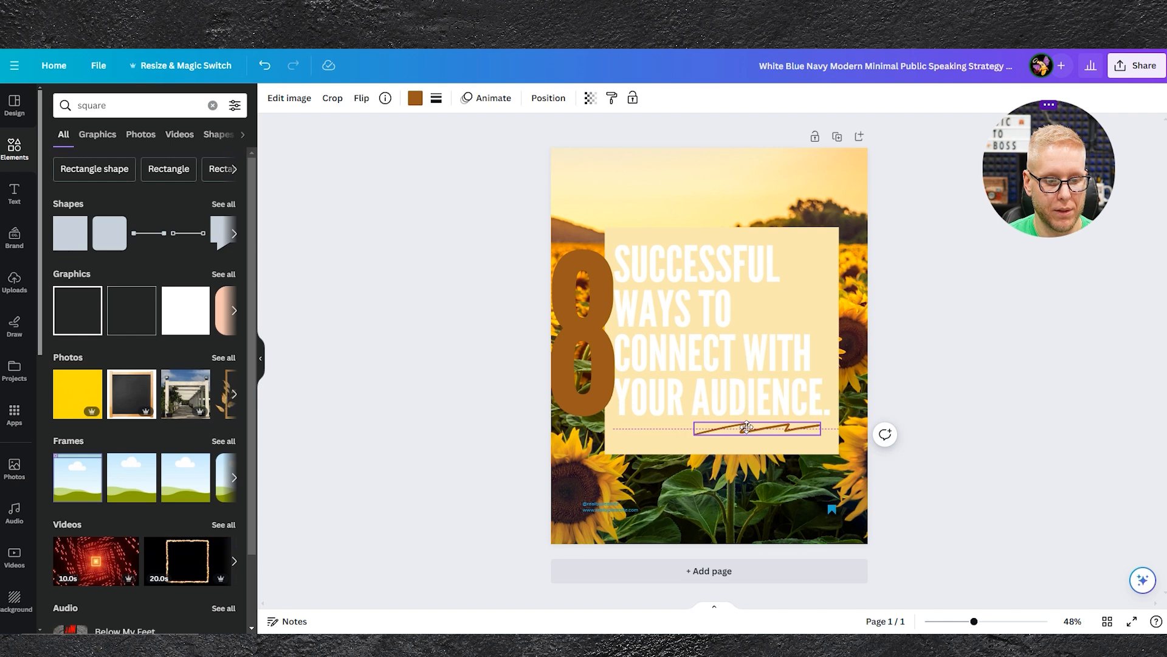
{"action": "left_click", "coordinate": [900, 367]}
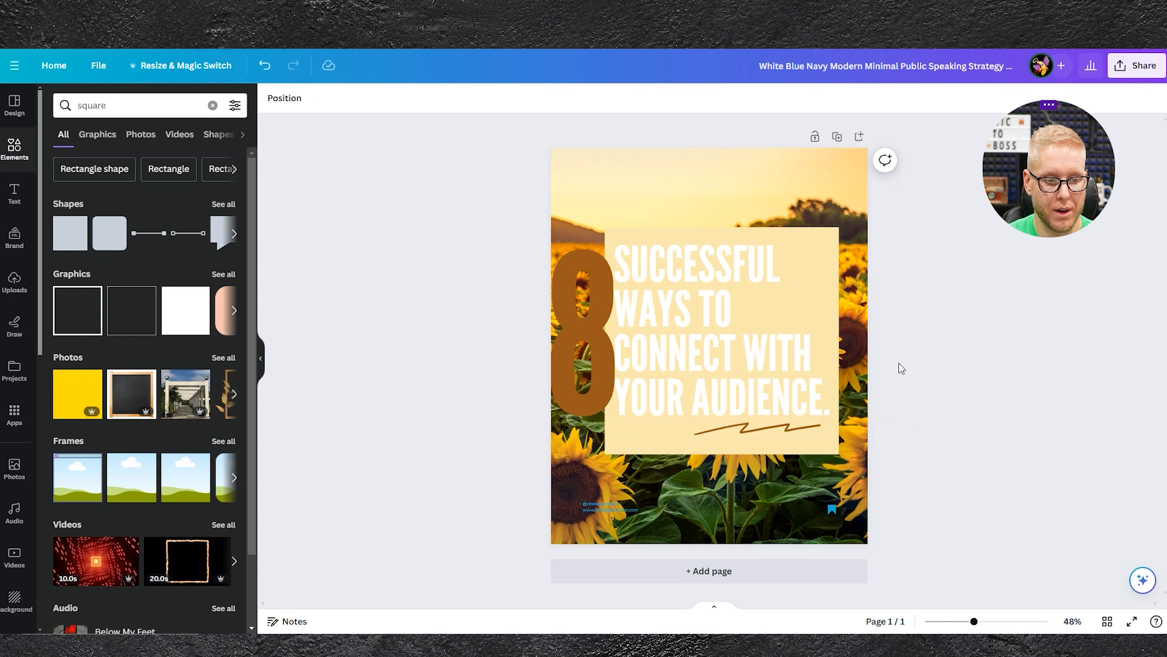
Try Splice and Hollow on the brown number 8, and settle on the Shadow effect with offset 36 and direction -13.
{"action": "left_click", "coordinate": [596, 264]}
{"action": "left_click", "coordinate": [652, 102]}
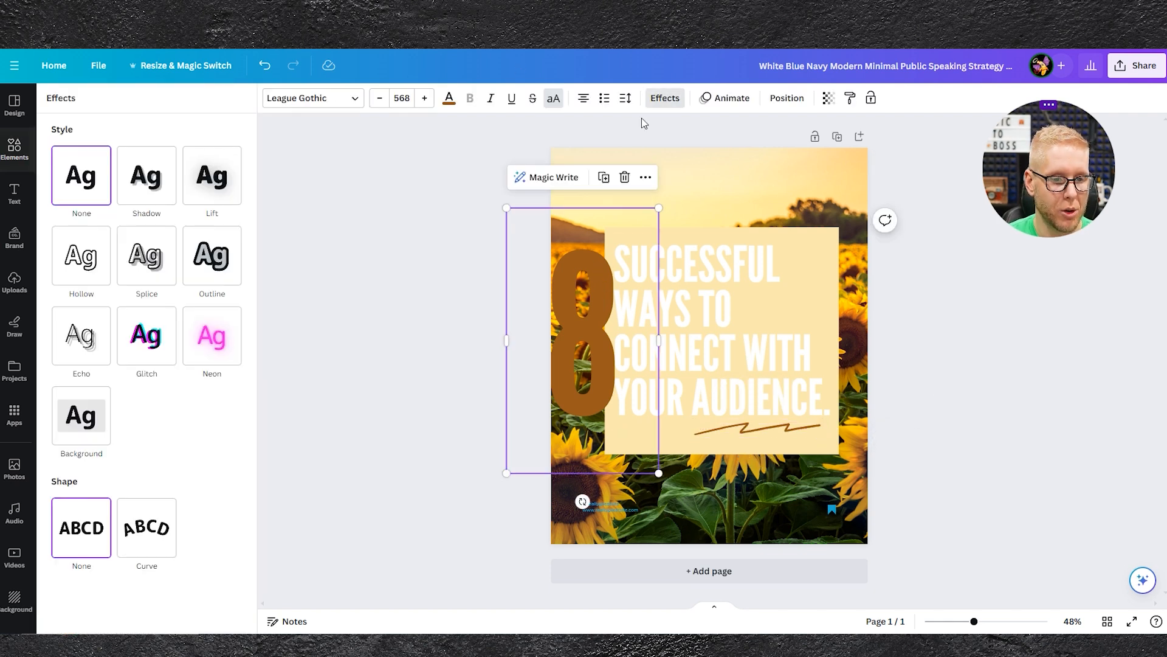
{"action": "left_click", "coordinate": [139, 253]}
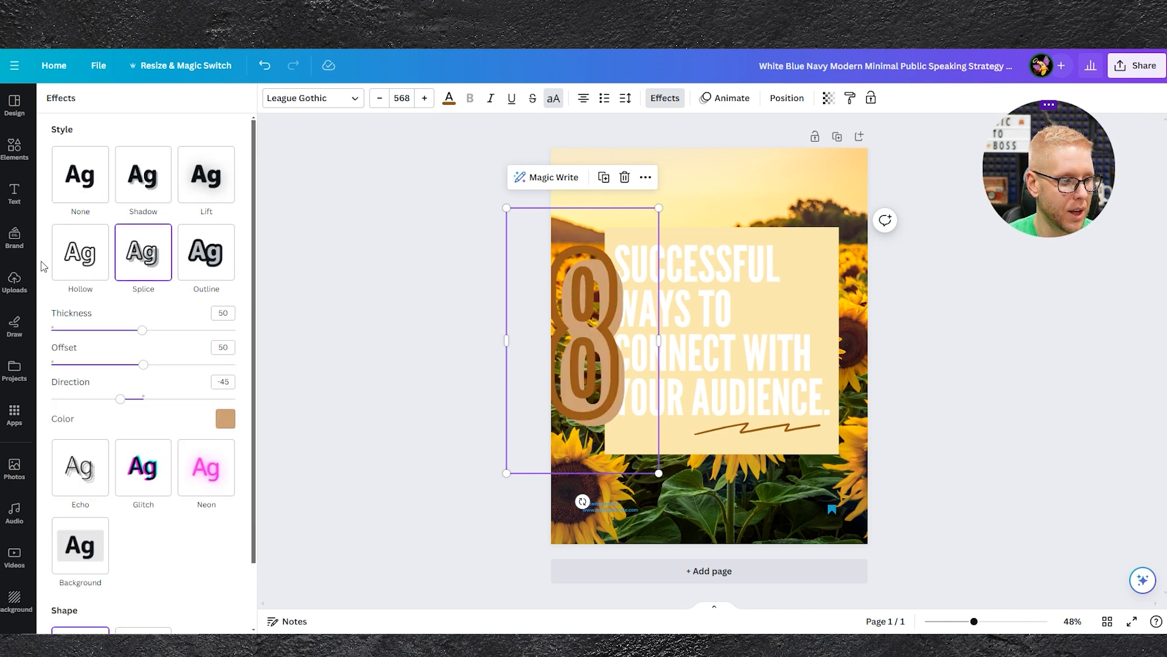
{"action": "left_click", "coordinate": [76, 260]}
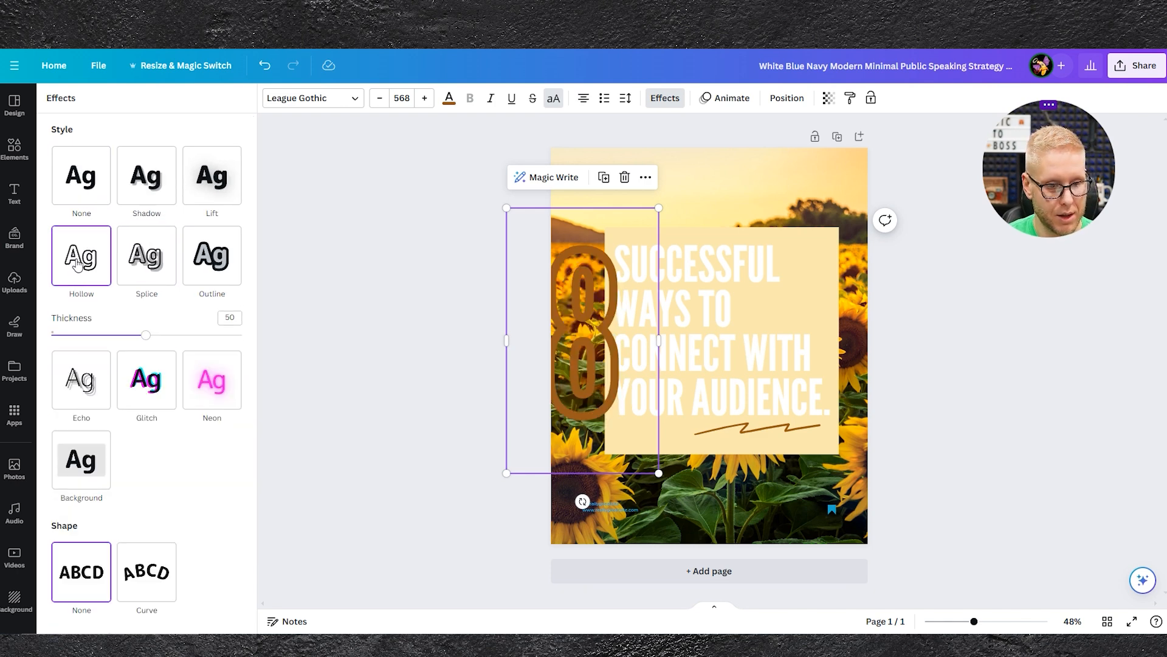
{"action": "left_click", "coordinate": [161, 187]}
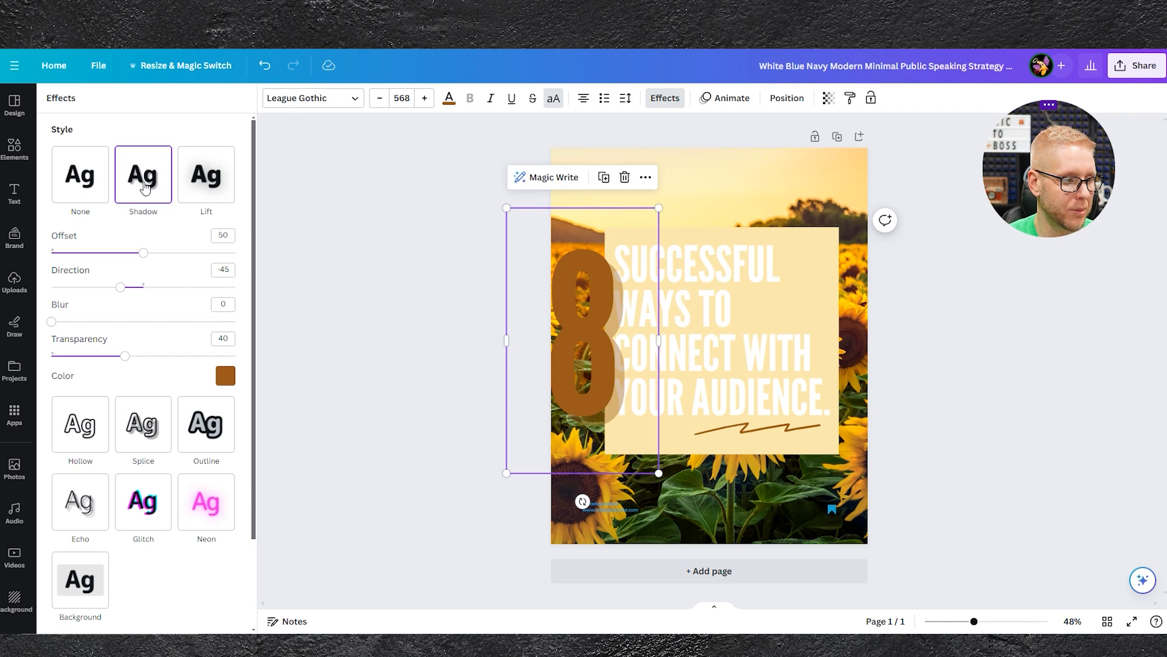
{"action": "left_click_drag", "start_coordinate": [144, 252], "coordinate": [138, 291]}
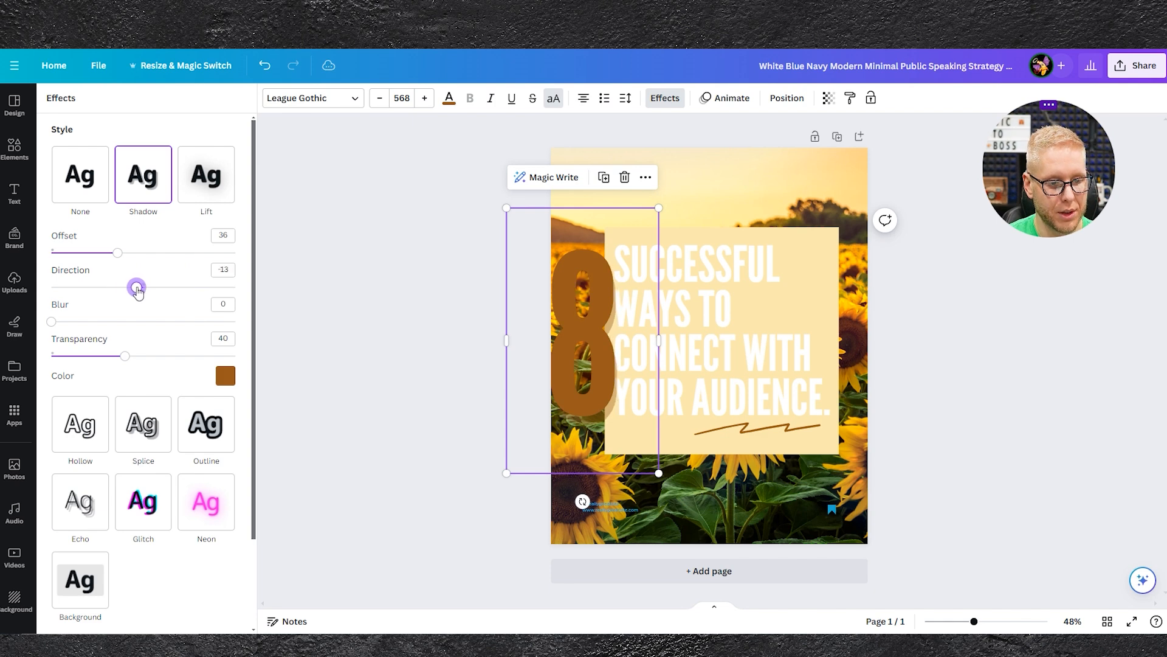
Set the transparency of the cream box behind the title to 69.
{"action": "left_click", "coordinate": [690, 273]}
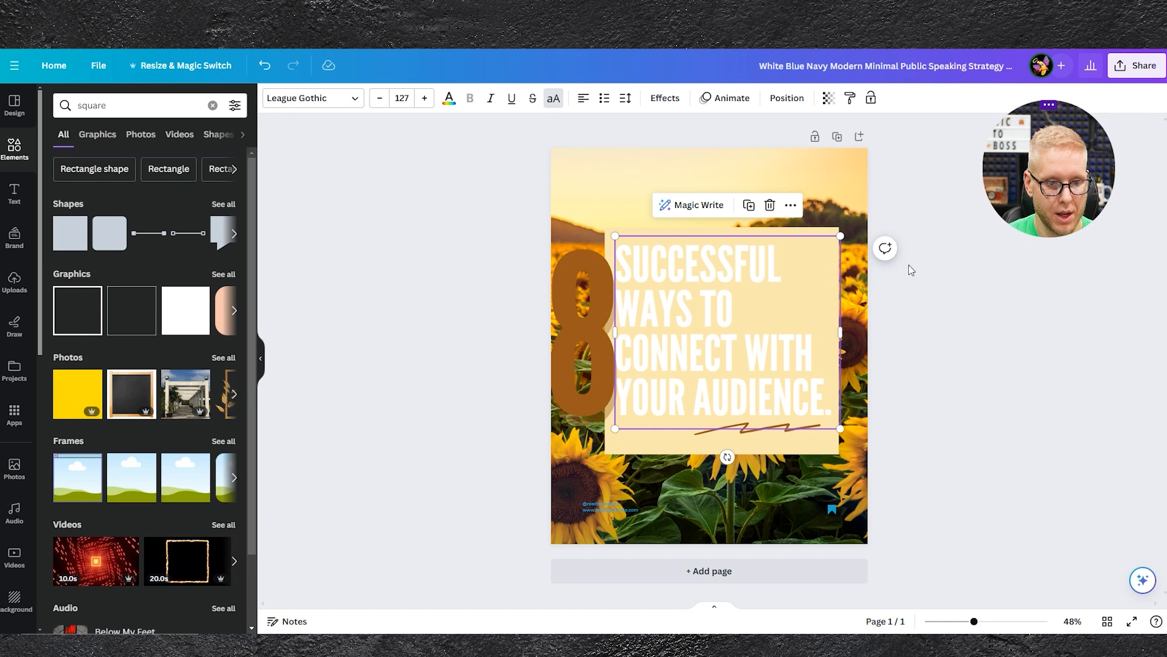
{"action": "left_click", "coordinate": [822, 230]}
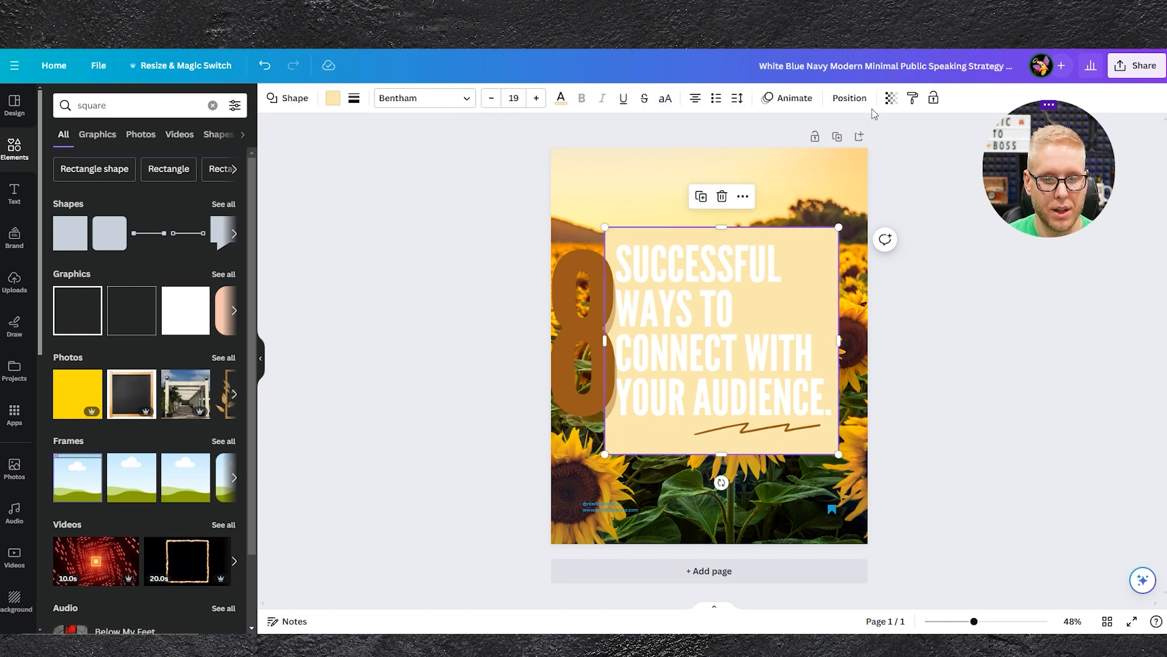
{"action": "left_click", "coordinate": [892, 98]}
{"action": "mouse_move", "coordinate": [860, 146]}
{"action": "left_mouse_down"}
{"action": "mouse_move", "coordinate": [839, 147]}
{"action": "mouse_move", "coordinate": [855, 155]}
{"action": "left_mouse_up"}
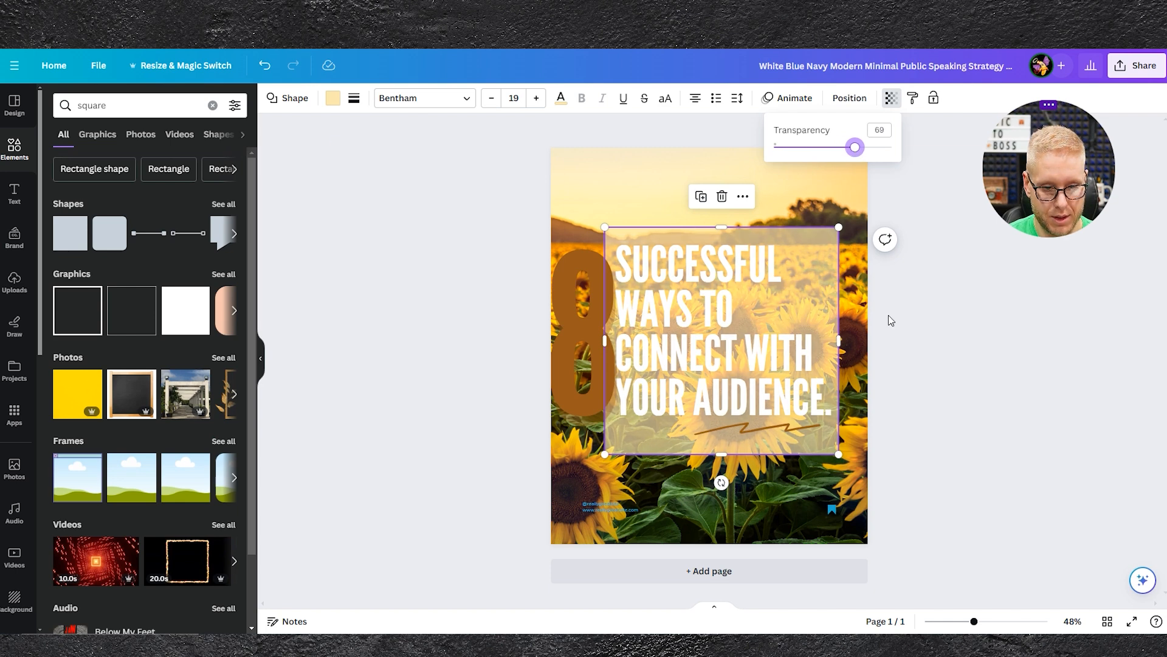
{"action": "left_click", "coordinate": [636, 530]}
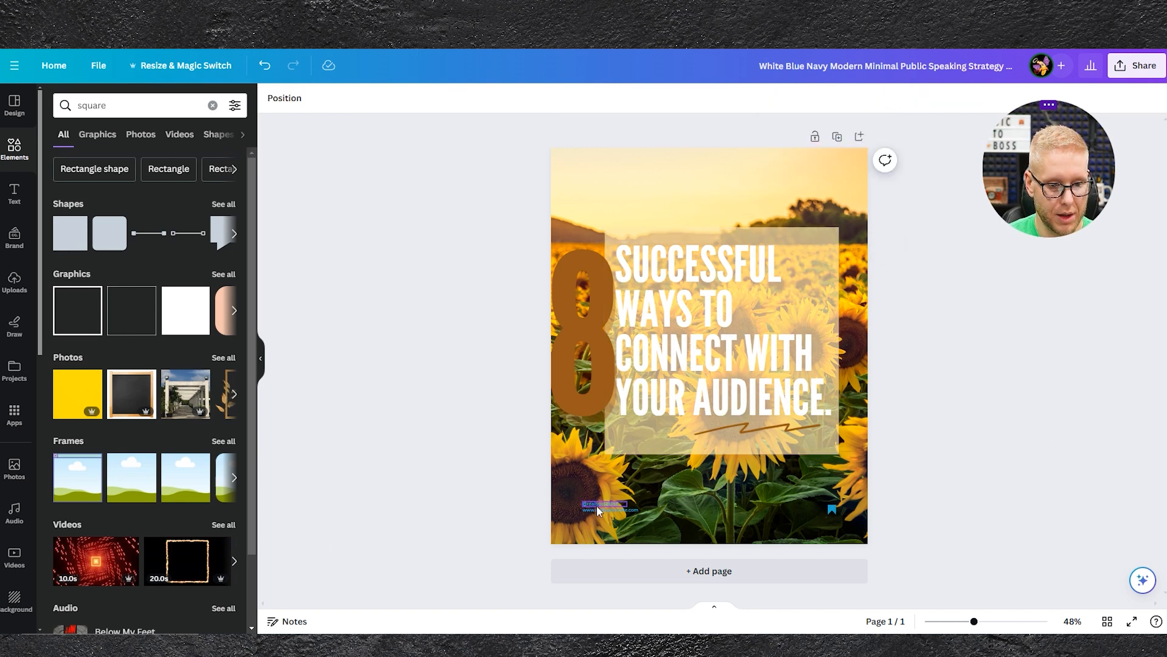
Delete the two small blue text lines and the blue bookmark icon near the page's lower edge.
{"action": "left_click", "coordinate": [596, 505]}
{"action": "key", "text": "Delete"}
{"action": "left_click", "coordinate": [619, 511]}
{"action": "key", "text": "Delete"}
{"action": "left_click", "coordinate": [832, 509]}
{"action": "key", "text": "Delete"}
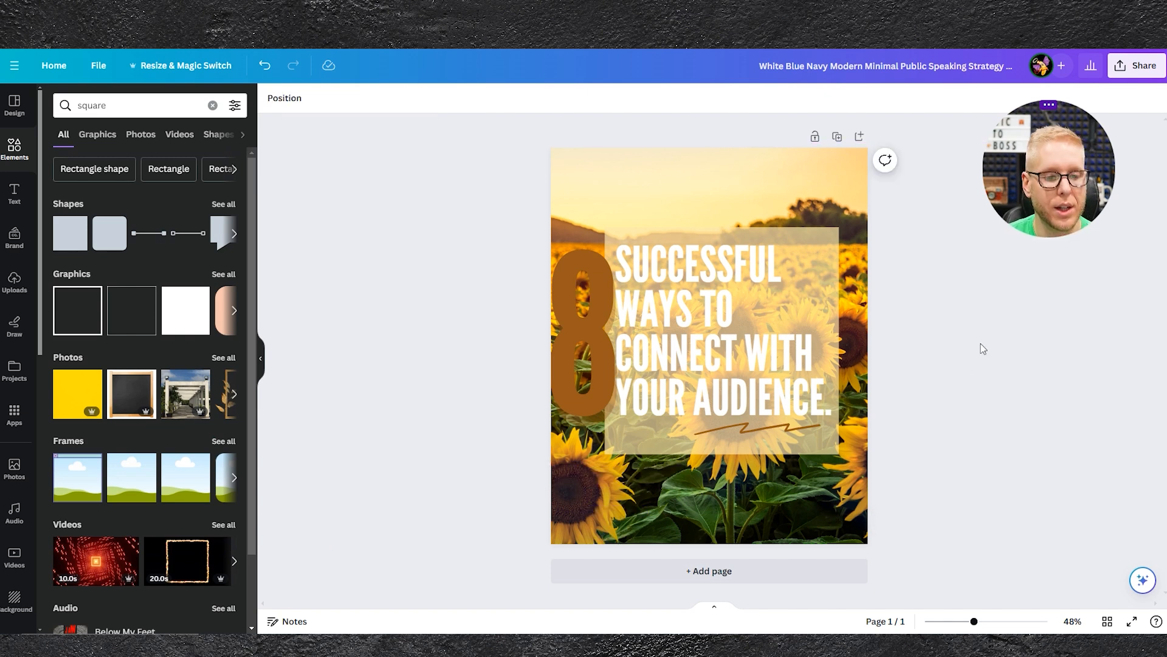